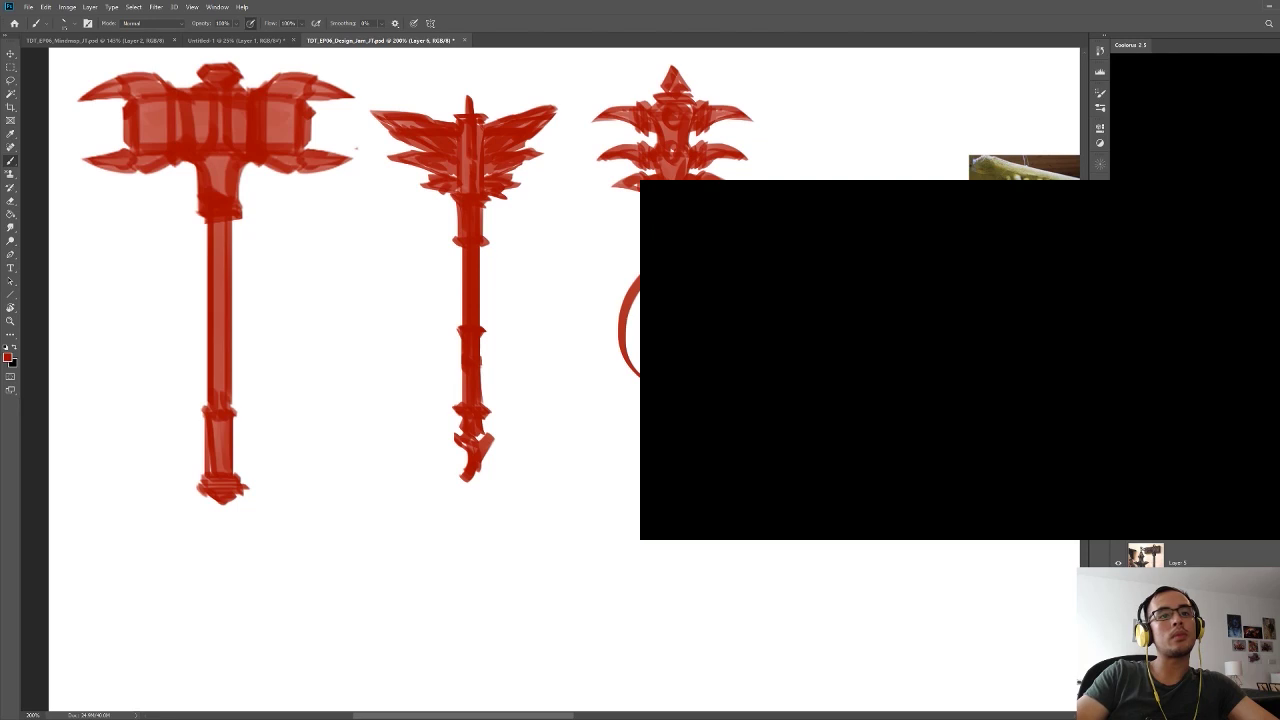
- Paint rounded chain links along the curved line below the third weapon's spiked head
left_click_drag(636, 272, 636, 386)
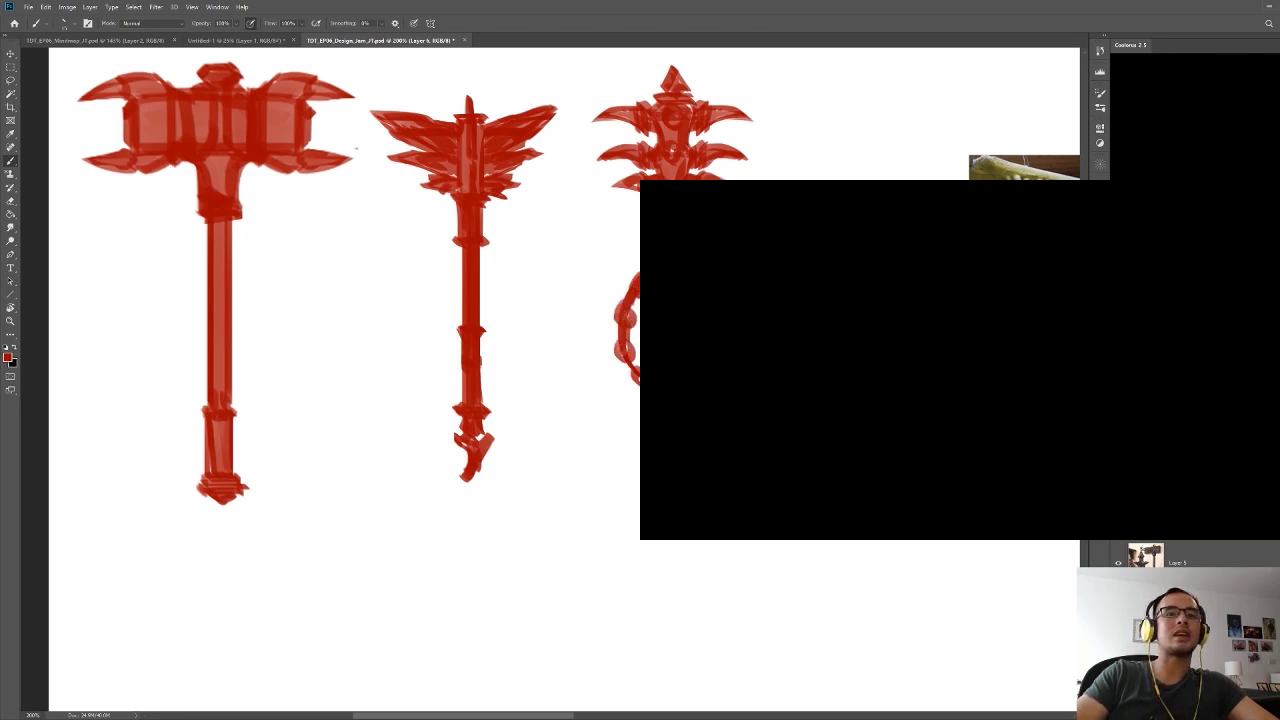
key("z")
mouse_move(718, 323)
left_mouse_down()
mouse_move(645, 328)
mouse_move(728, 330)
left_mouse_up()
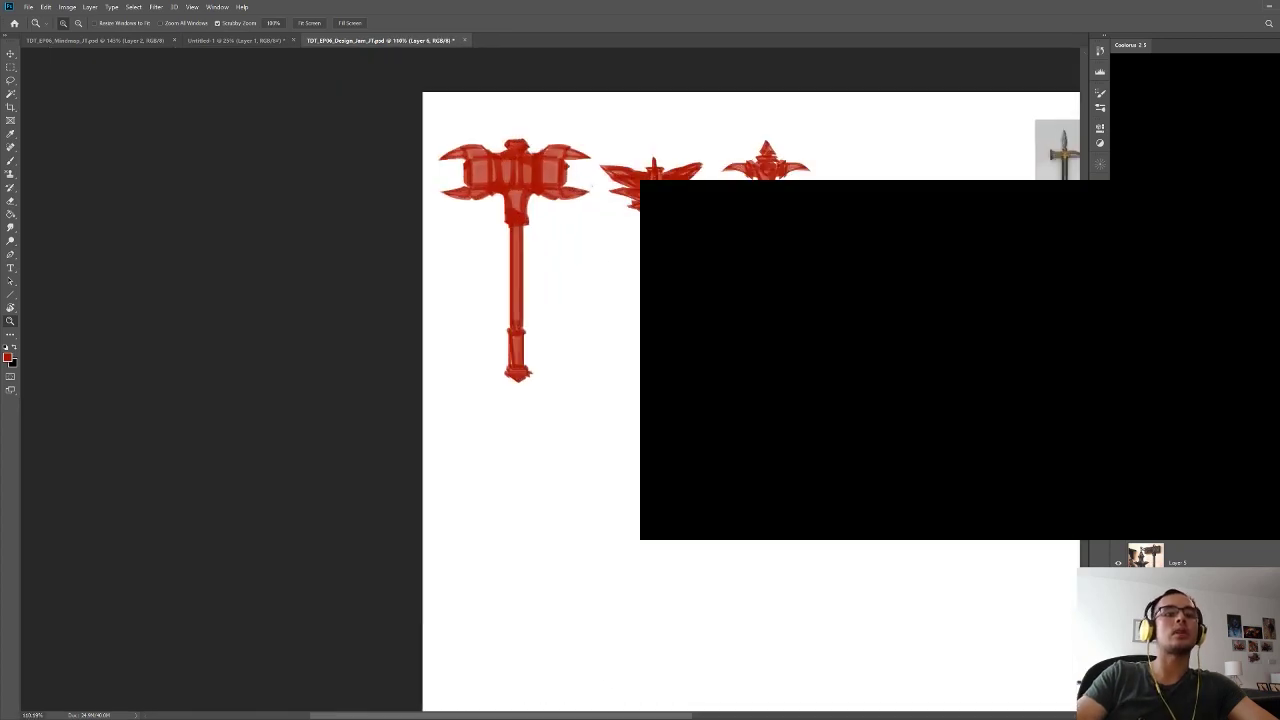
left_click_drag(509, 225, 529, 252)
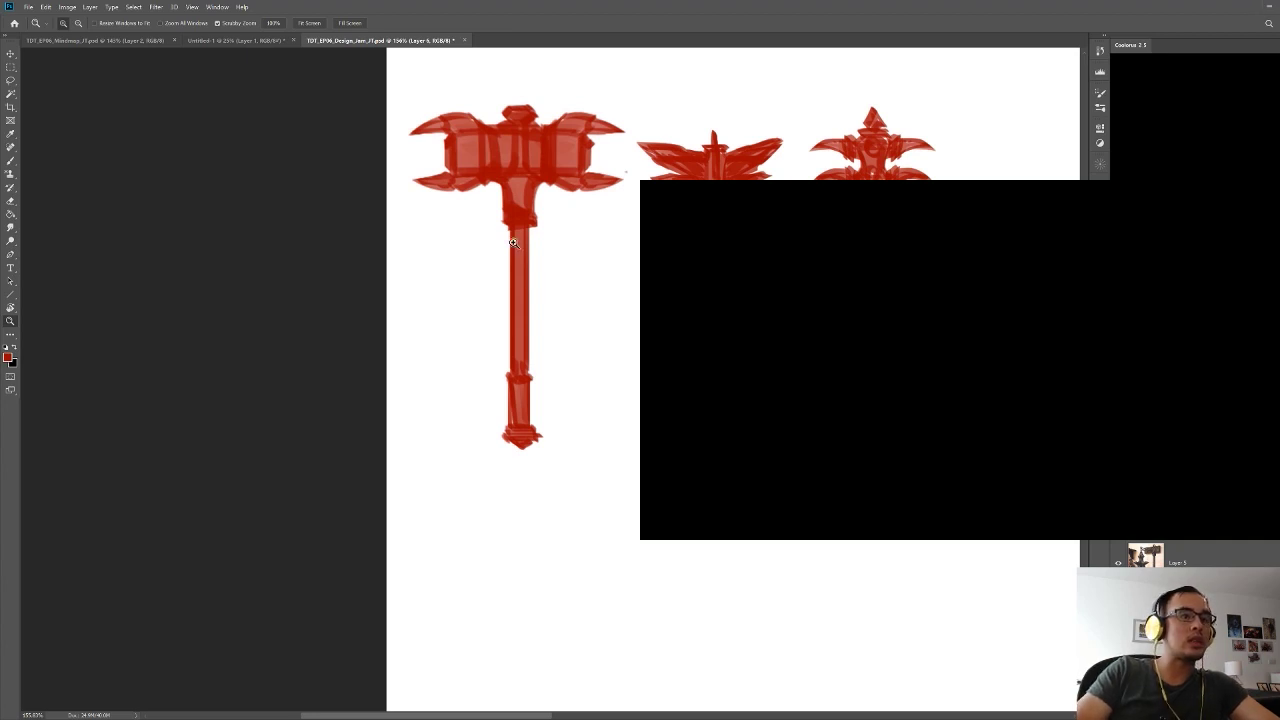
mouse_move(506, 210)
left_mouse_down()
mouse_move(504, 258)
mouse_move(518, 270)
mouse_move(548, 257)
left_mouse_up()
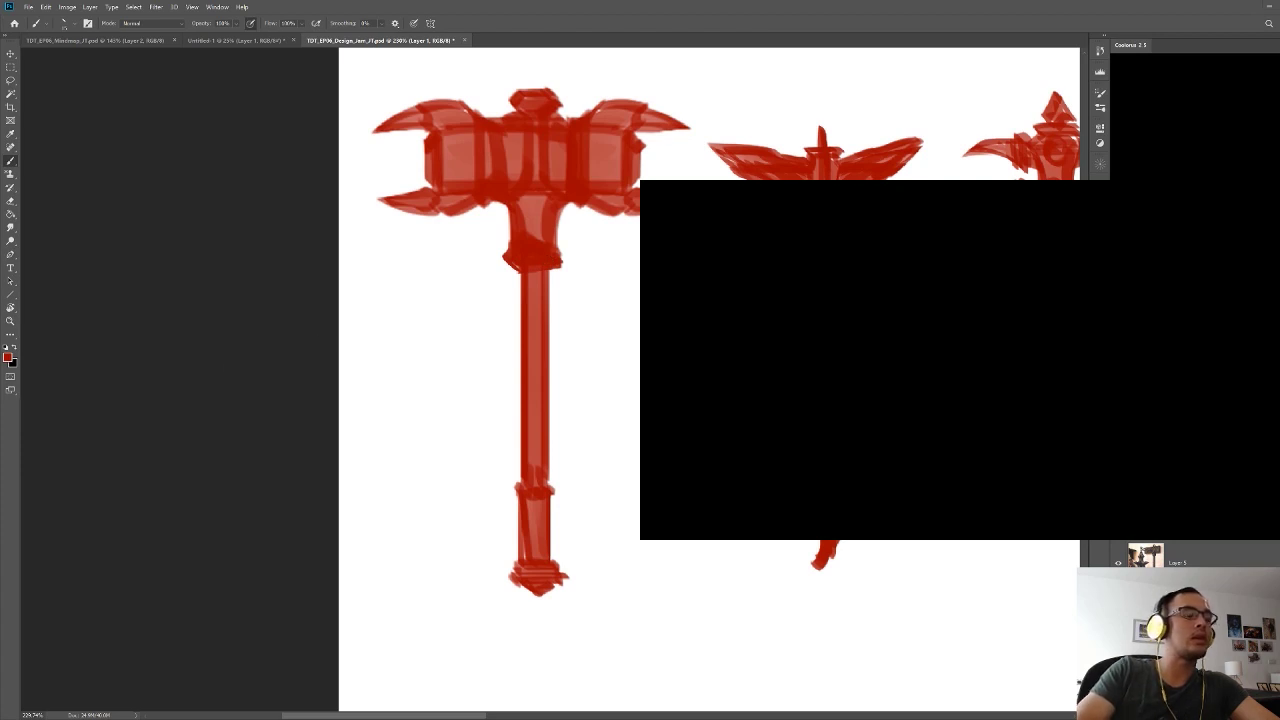
left_click_drag(510, 104, 416, 114)
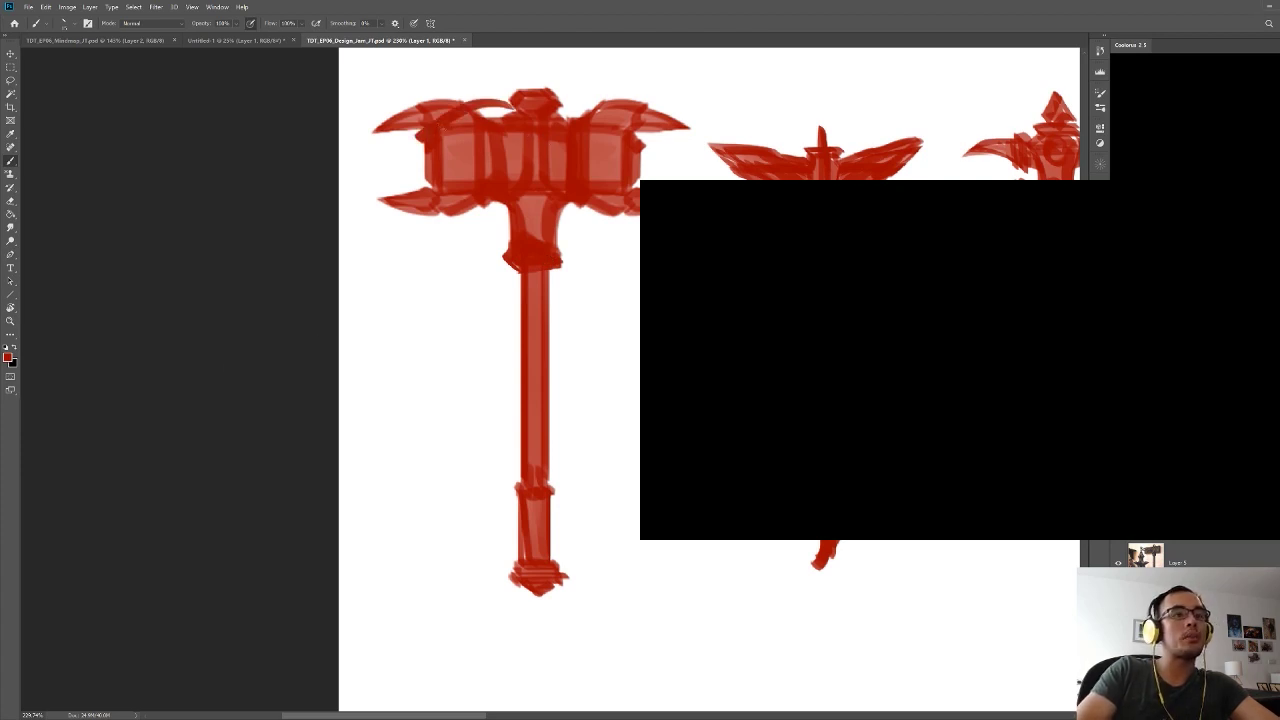
key("ctrl+z")
left_click_drag(508, 105, 402, 152)
key("ctrl+z")
left_click_drag(468, 122, 400, 184)
key("ctrl+z")
mouse_move(512, 104)
left_mouse_down()
mouse_move(400, 140)
mouse_move(386, 158)
left_mouse_up()
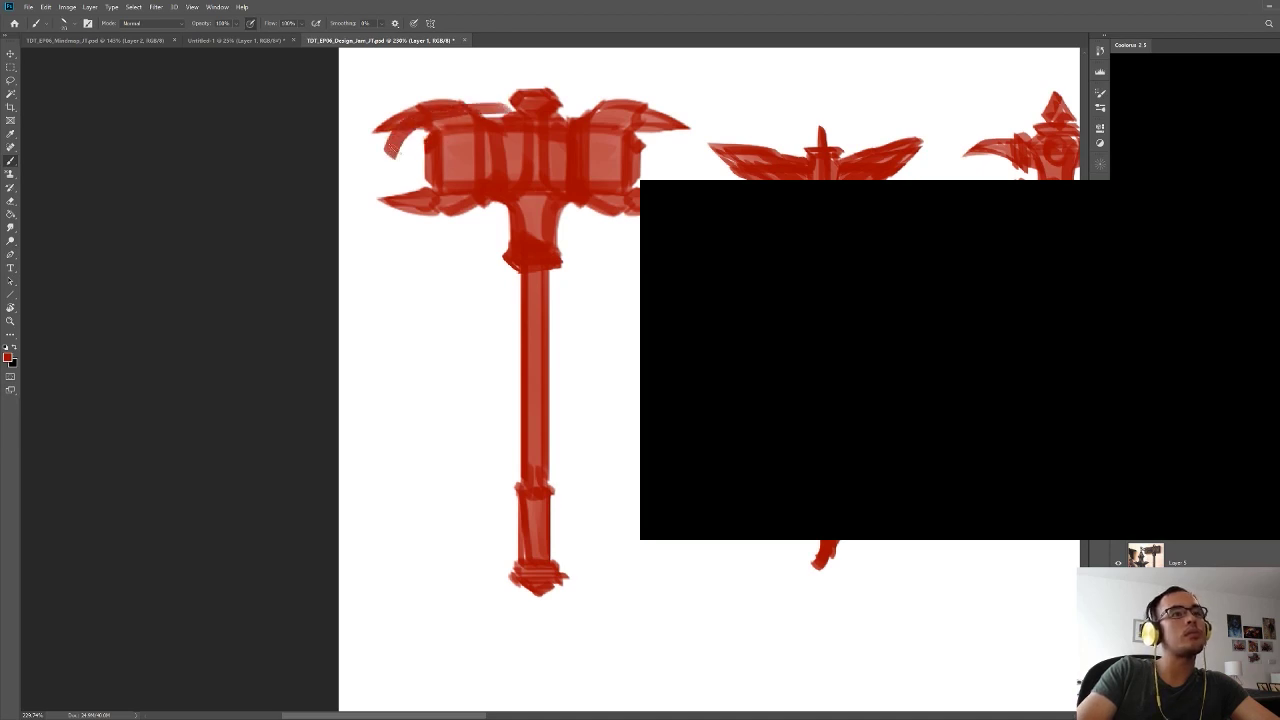
key("ctrl+z")
left_click_drag(500, 103, 391, 164)
left_click_drag(470, 168, 446, 184)
key("ctrl+z")
key("ctrl+z")
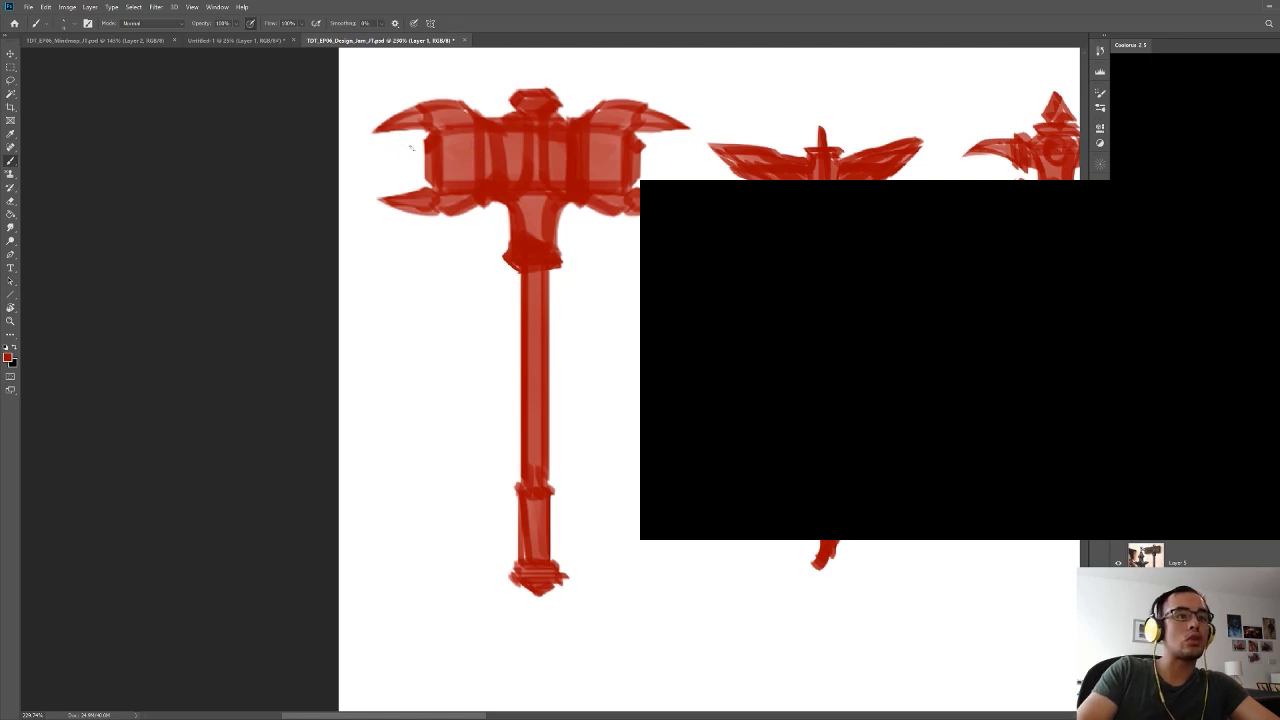
- Darken the side of the hammer head with short vertical red brush strokes
left_click_drag(447, 137, 449, 175)
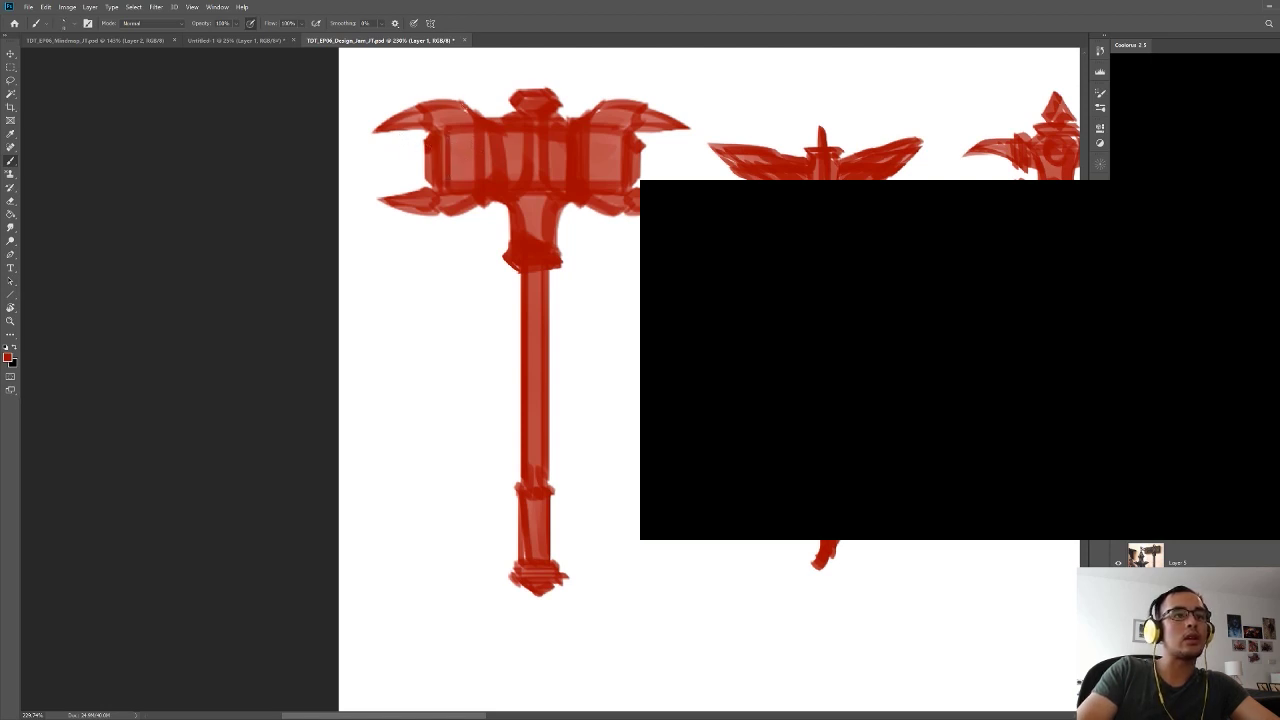
left_click_drag(488, 133, 489, 178)
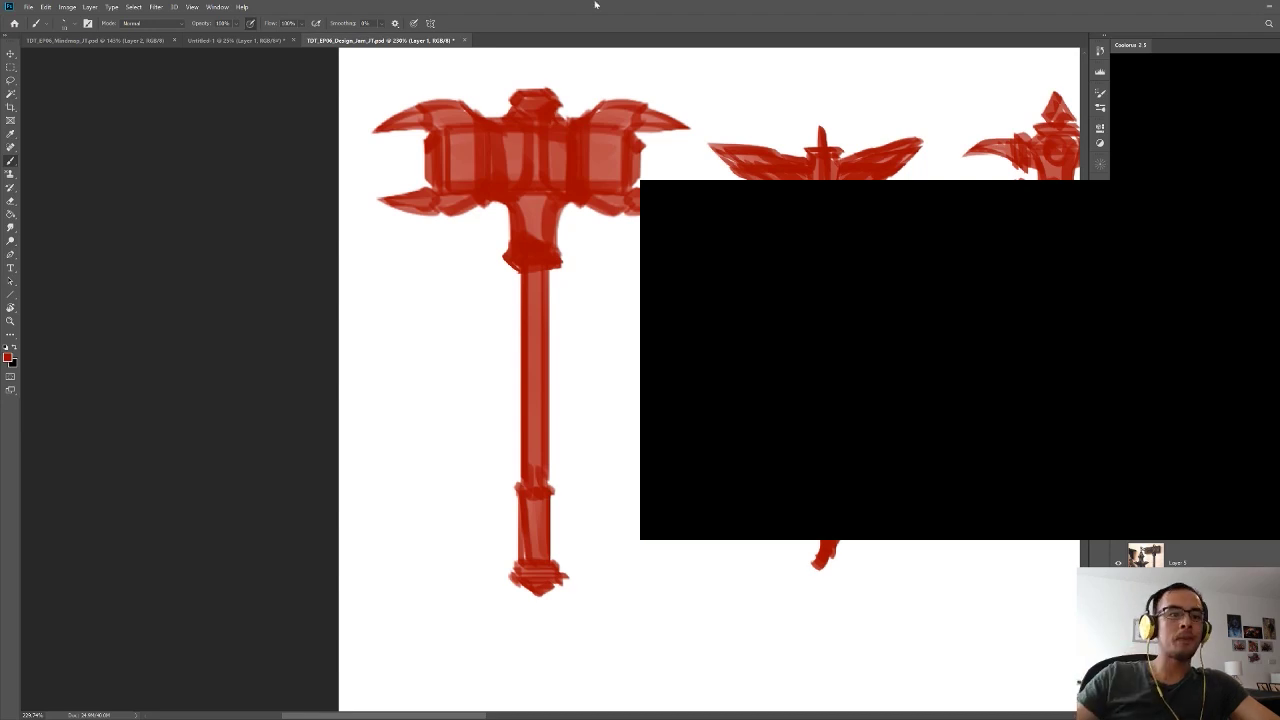
left_click_drag(612, 319, 474, 102)
left_click_drag(546, 250, 523, 245)
left_click_drag(639, 274, 631, 263)
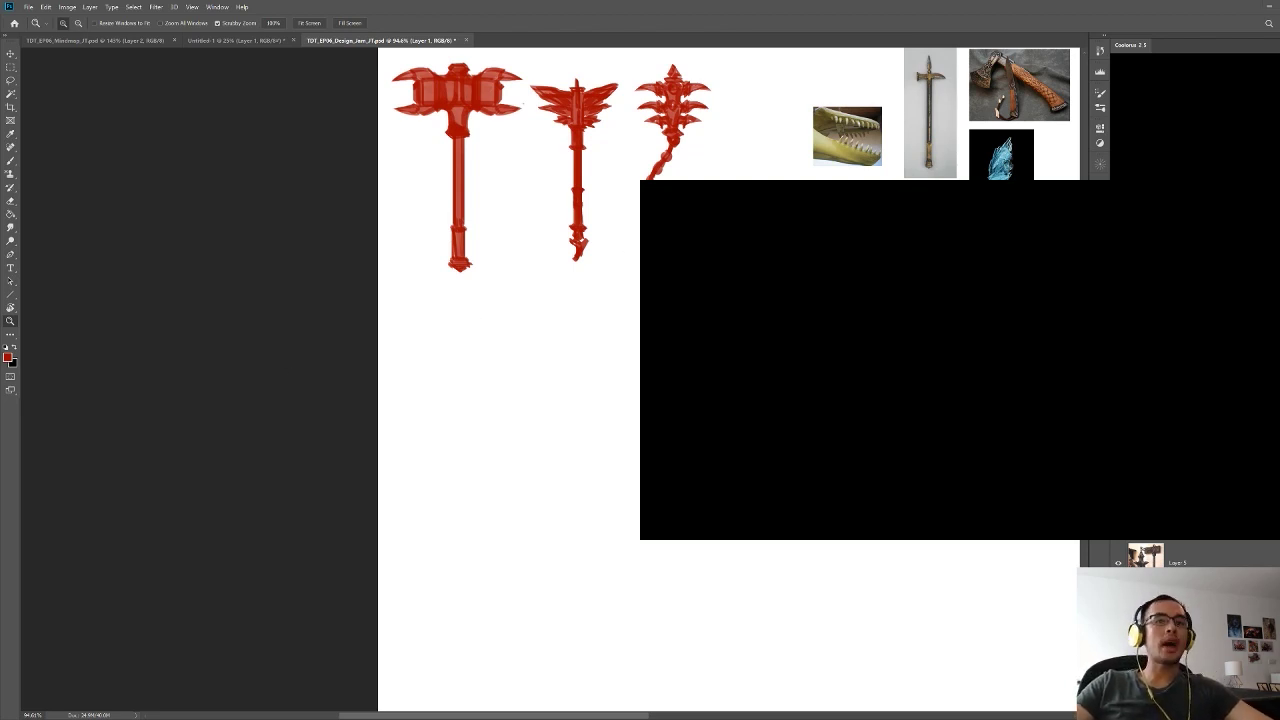
- Review the equipment branch of the mind map for the next item to design
key("ctrl+Tab")
left_click_drag(663, 317, 706, 417)
left_click_drag(792, 378, 782, 297)
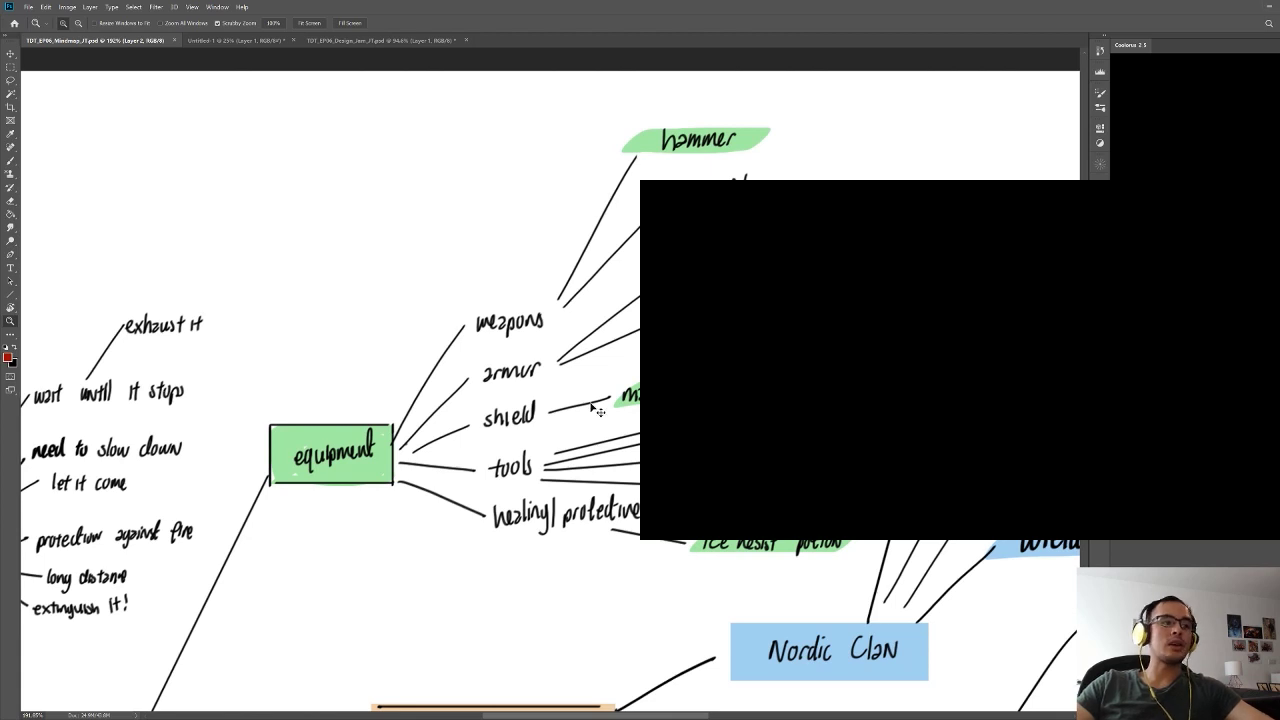
key("ctrl+Tab")
left_click_drag(700, 420, 687, 300)
key("ctrl+Tab")
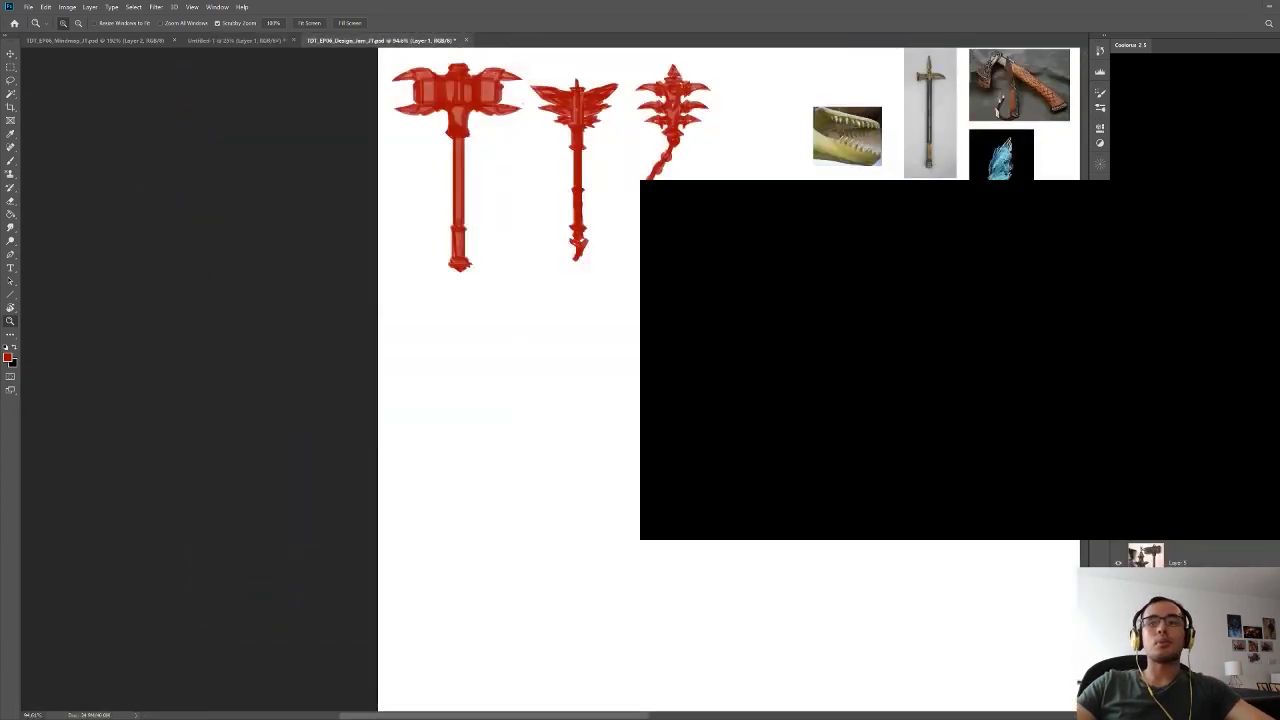
- Group all the existing weapon and reference layers under the name Weapons and save the document
left_click_drag(690, 400, 683, 350)
key("ctrl+alt+a")
key("ctrl+g")
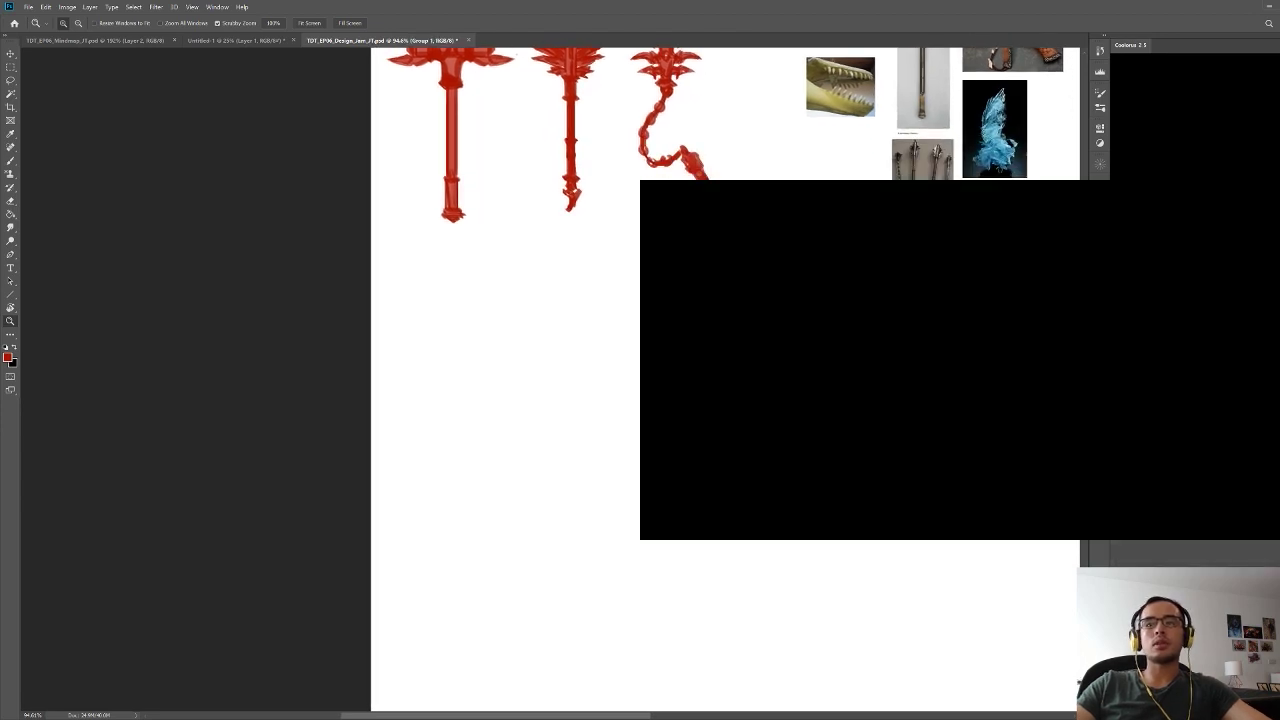
type("Weapons")
key("Return")
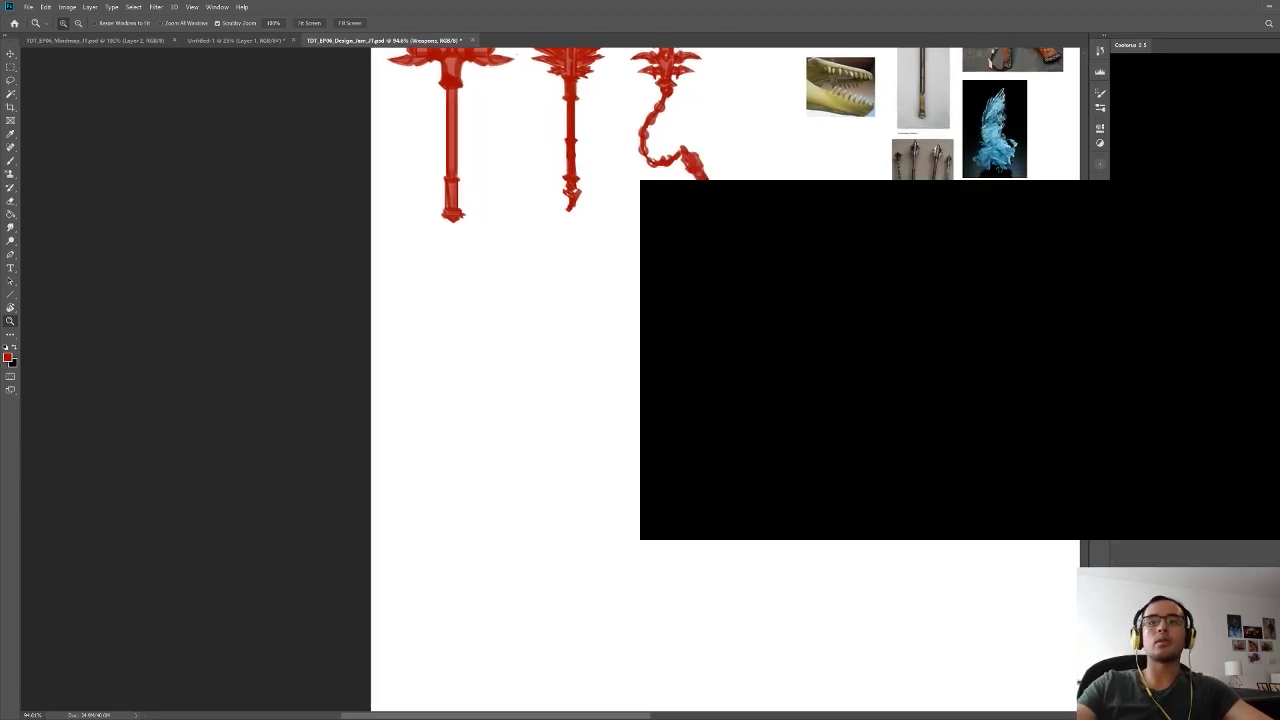
key("ctrl+s")
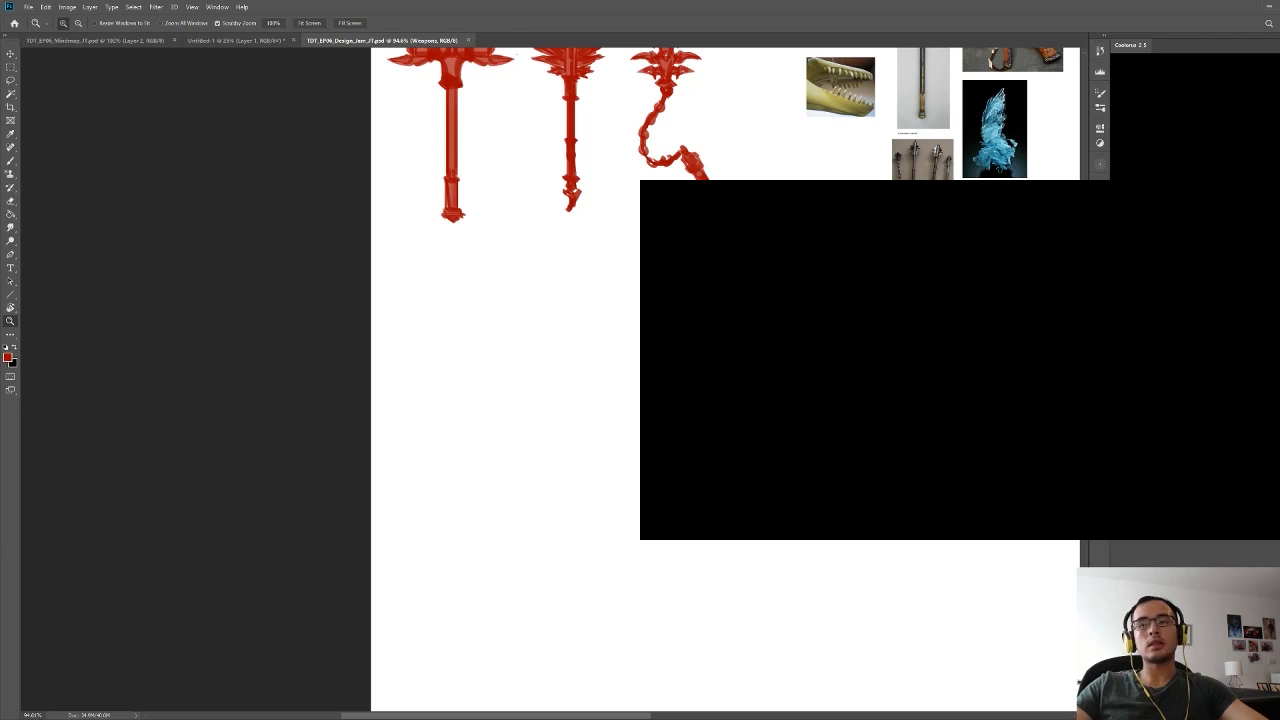
- Paste the turtle shell reference on a new layer below the weapons and delete its white background
key("ctrl+shift+alt+n")
key("ctrl+v")
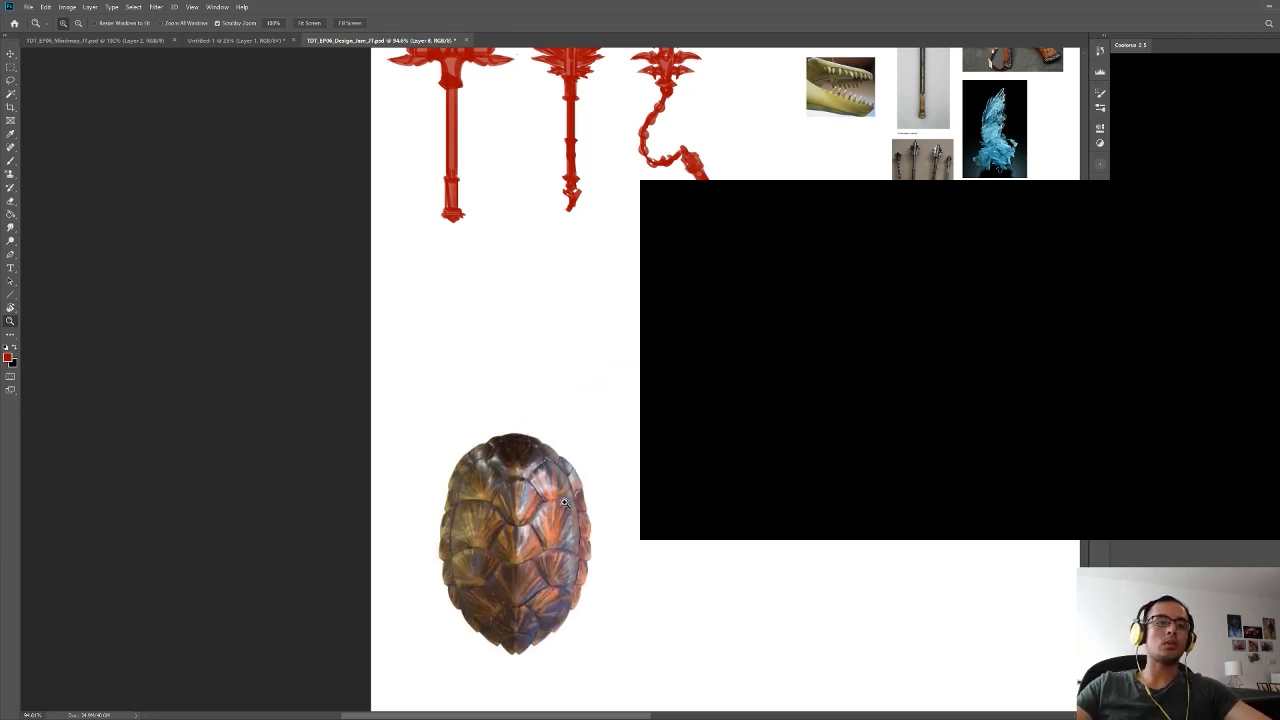
key("w")
left_click(605, 468)
key("Delete")
key("ctrl+d")
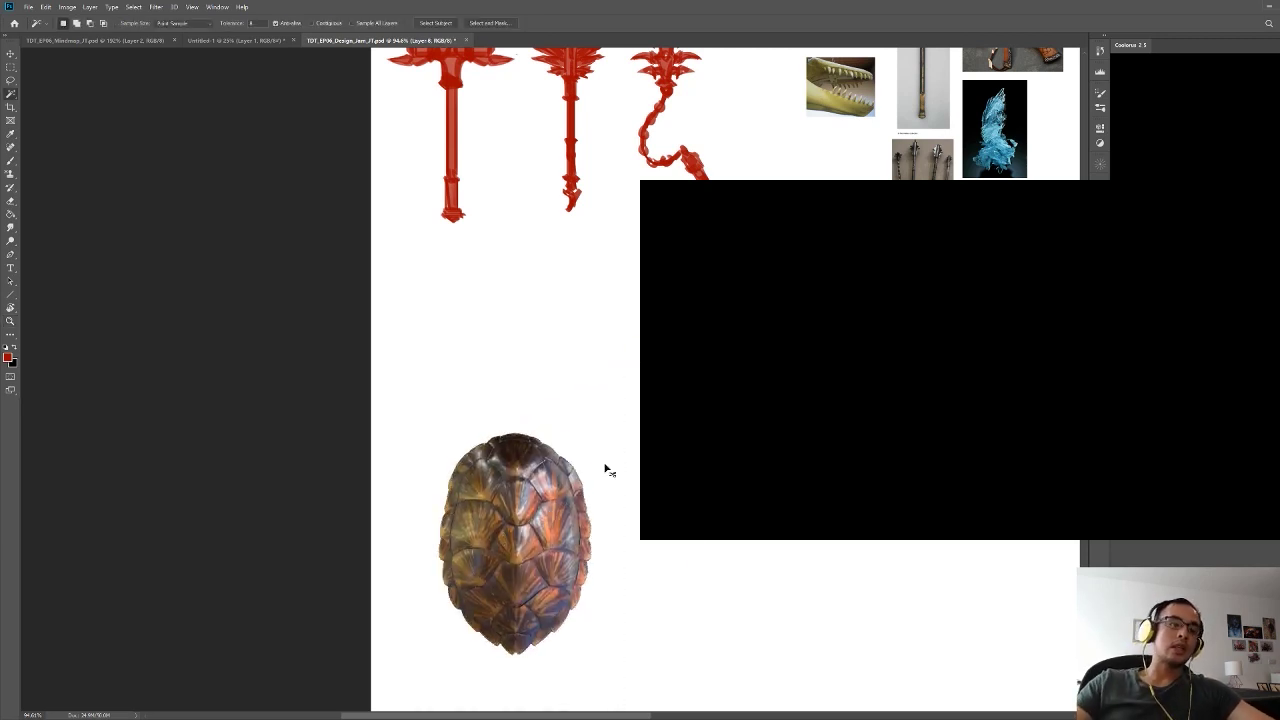
left_click(524, 547)
key("ctrl+r")
- Paste the carved round wooden shield photo and place it diagonally above the turtle shell
left_click_drag(524, 537, 467, 466)
left_click_drag(528, 503, 530, 464)
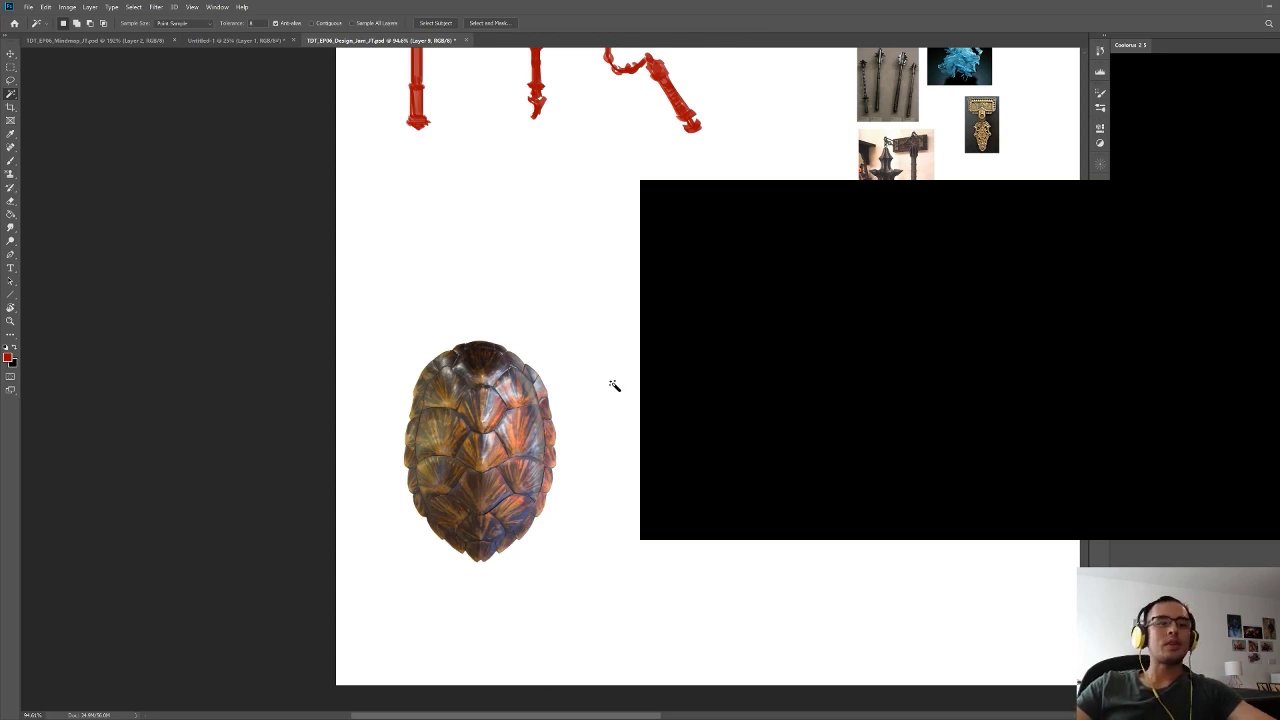
key("ctrl+v")
key("ctrl+t")
left_click_drag(634, 318, 580, 225)
key("Return")
key("w")
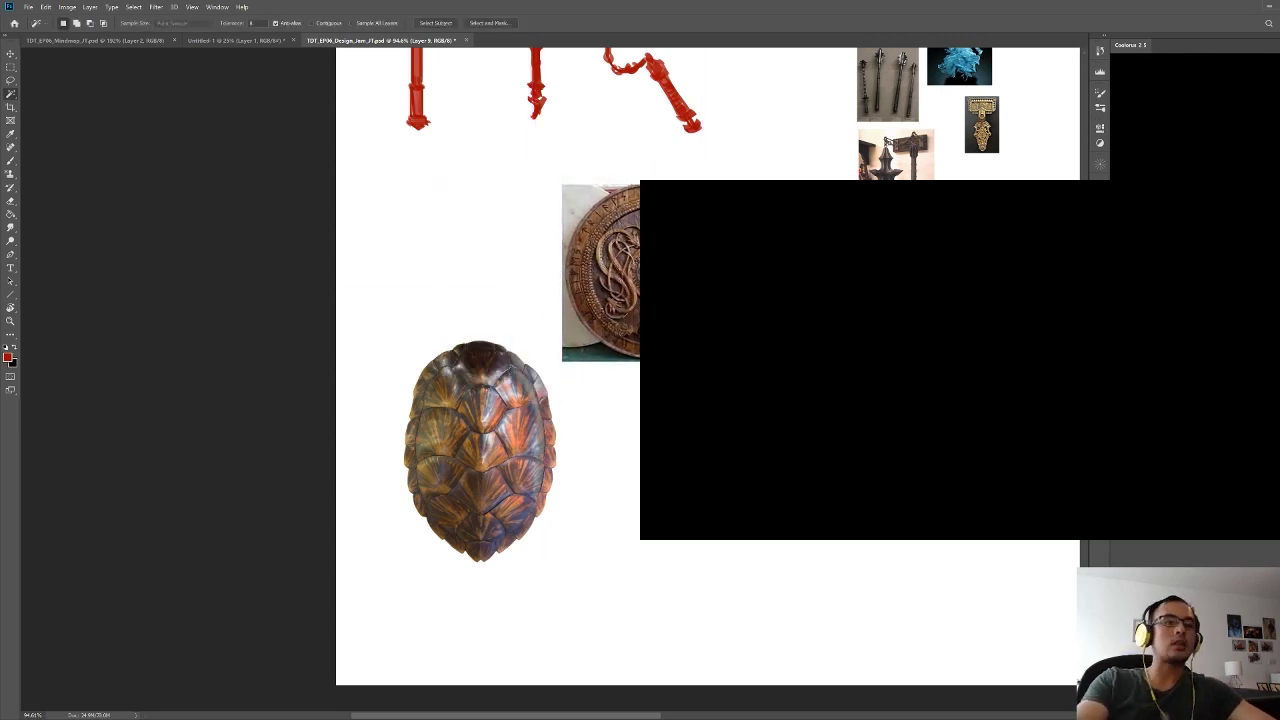
- Sketch the curved outer edge of a new shield in red on a new layer beside the turtle shell
left_click_drag(655, 410, 660, 334)
key("z")
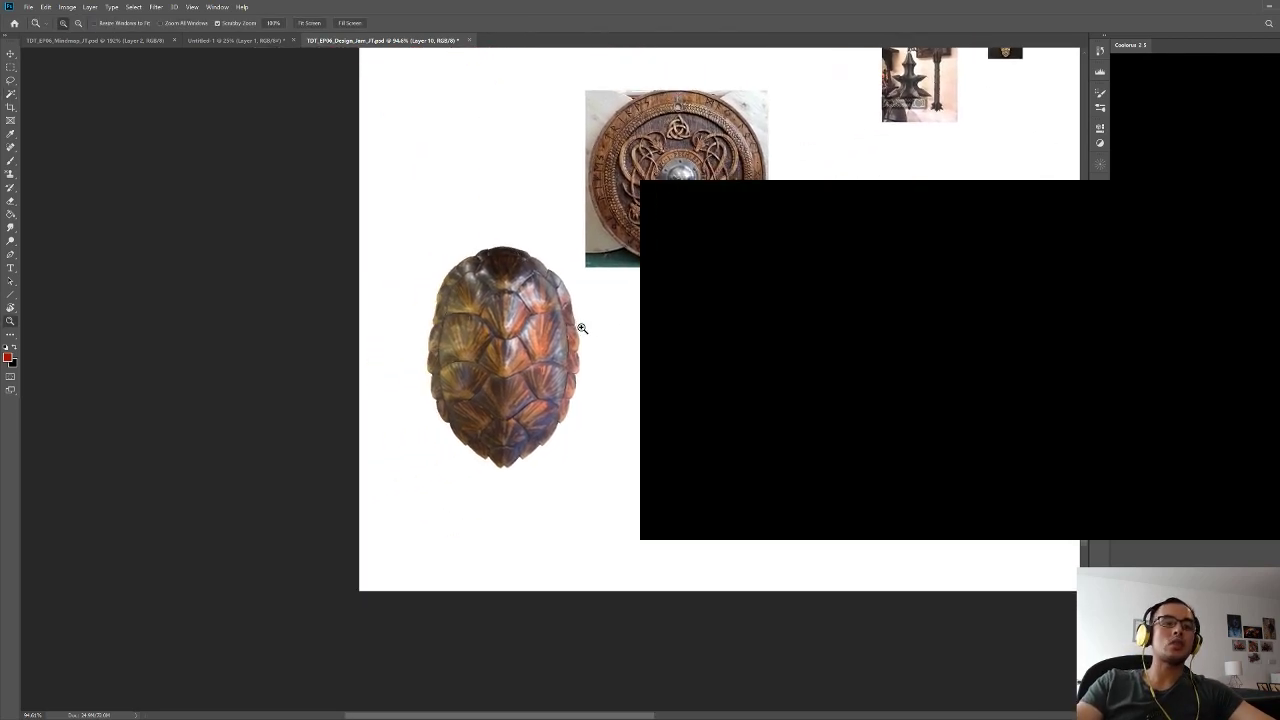
left_click_drag(583, 327, 623, 356)
scroll(623, 356, "right", 5)
key("b")
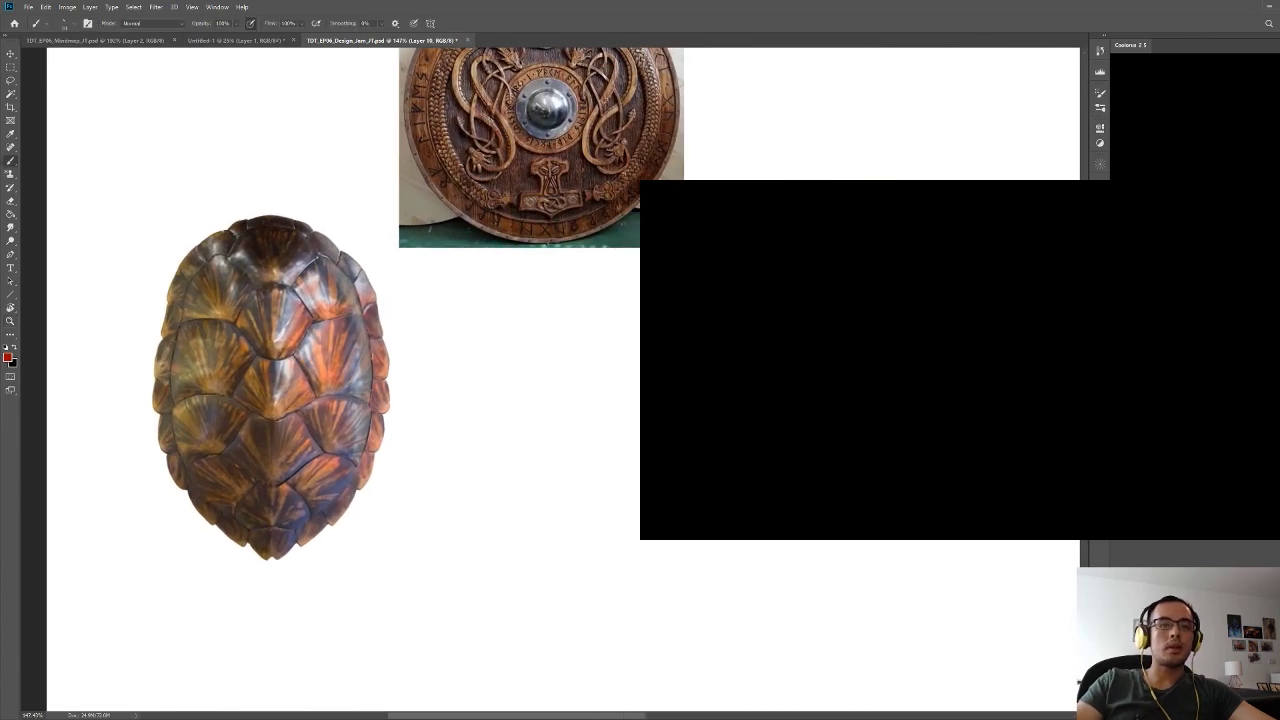
mouse_move(560, 380)
left_mouse_down()
mouse_move(545, 404)
mouse_move(545, 391)
left_mouse_up()
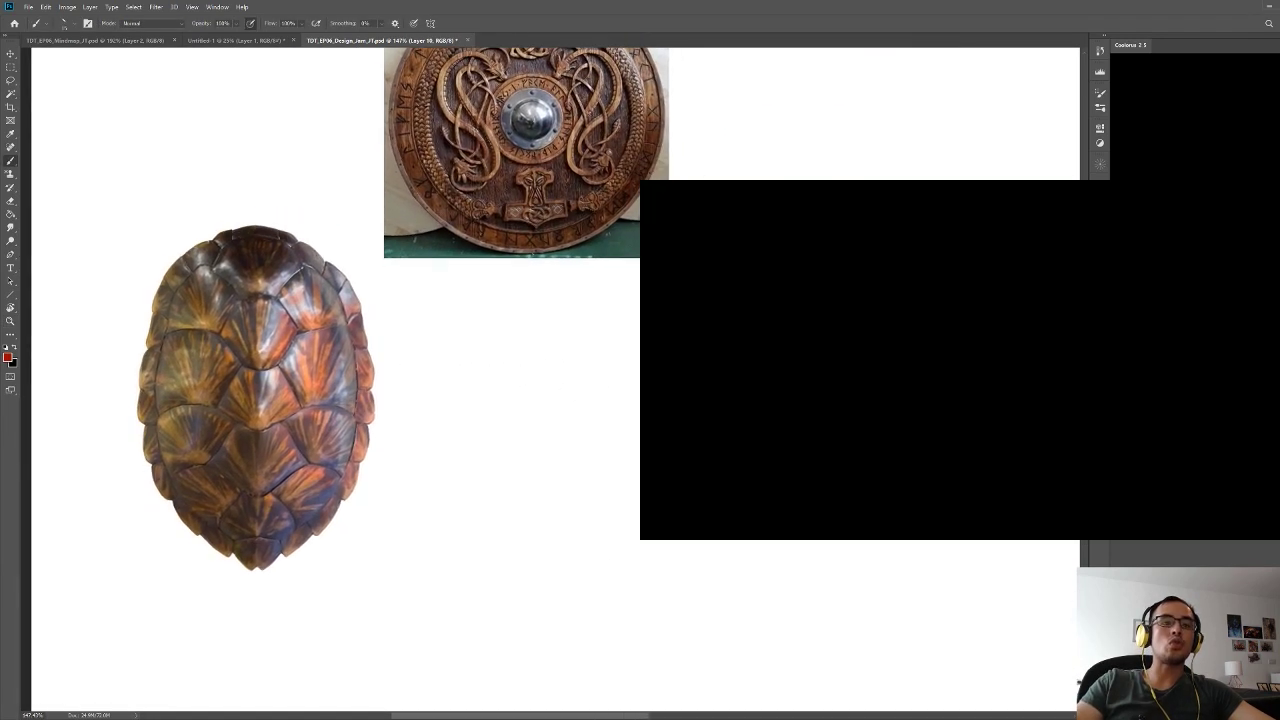
left_click_drag(638, 402, 692, 588)
key("ctrl+z")
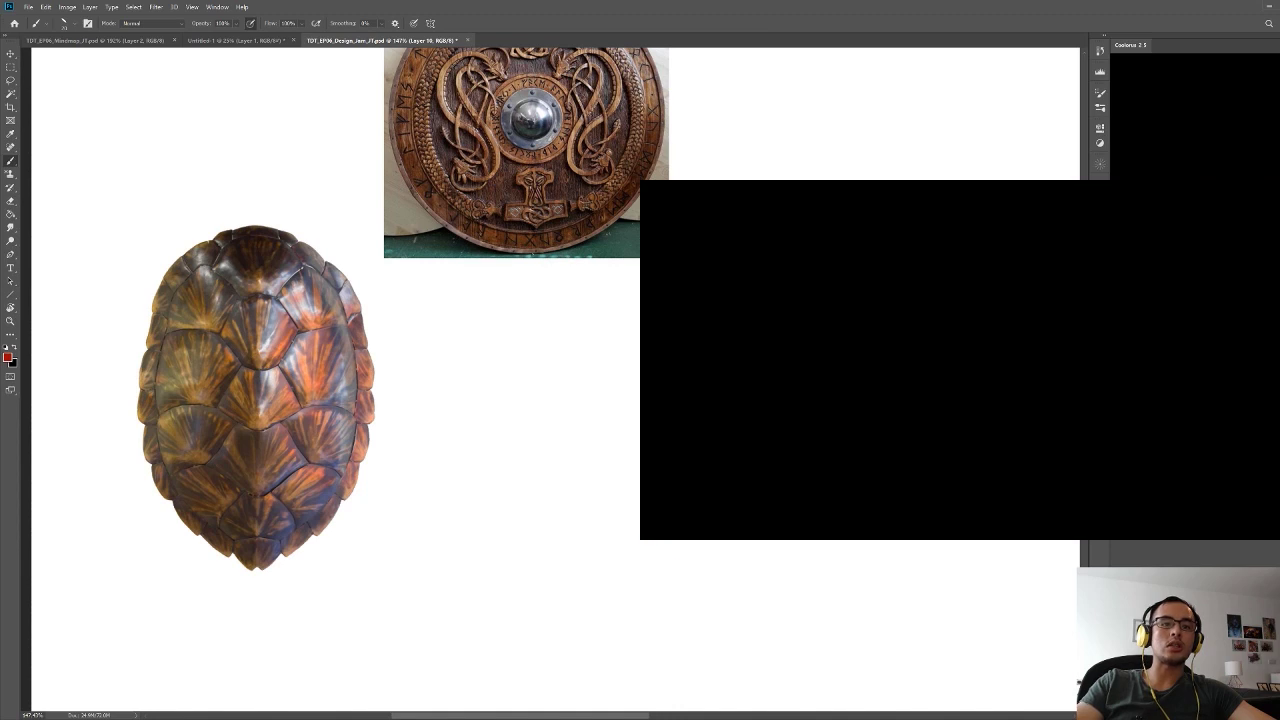
left_click_drag(638, 374, 692, 610)
left_click_drag(786, 542, 754, 634)
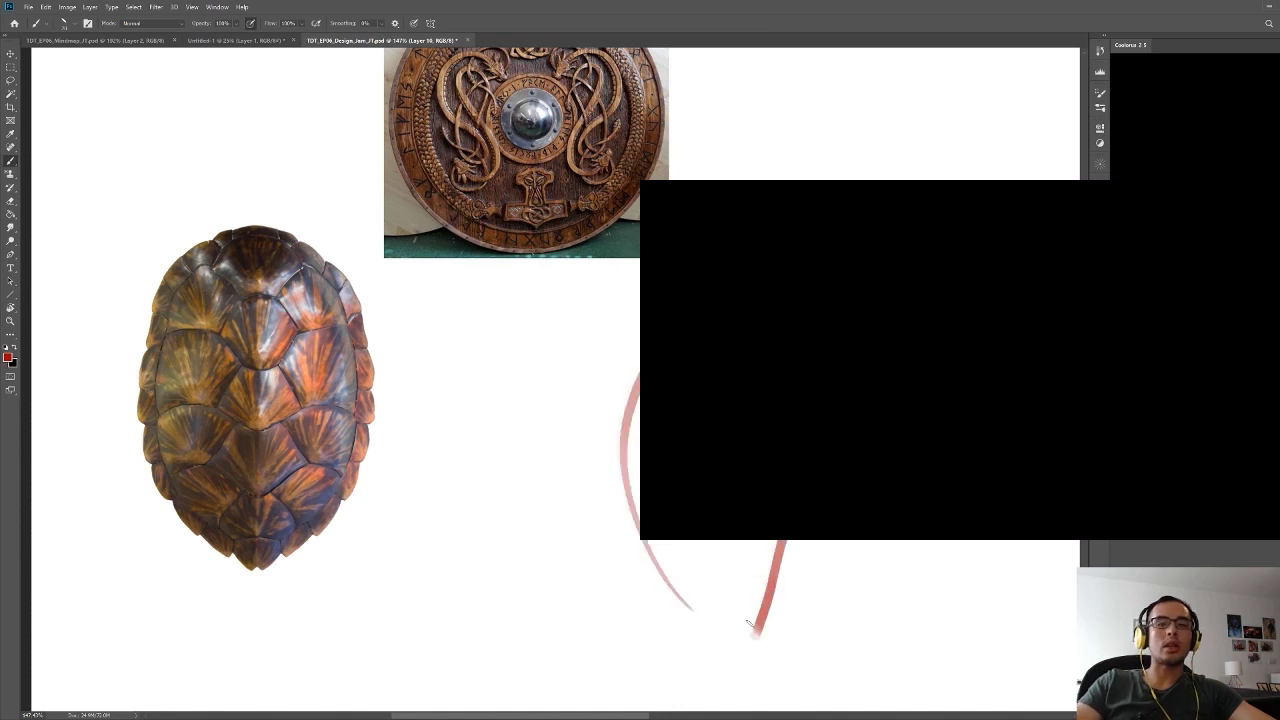
key("ctrl+z")
left_click_drag(638, 370, 685, 638)
left_click_drag(636, 514, 720, 669)
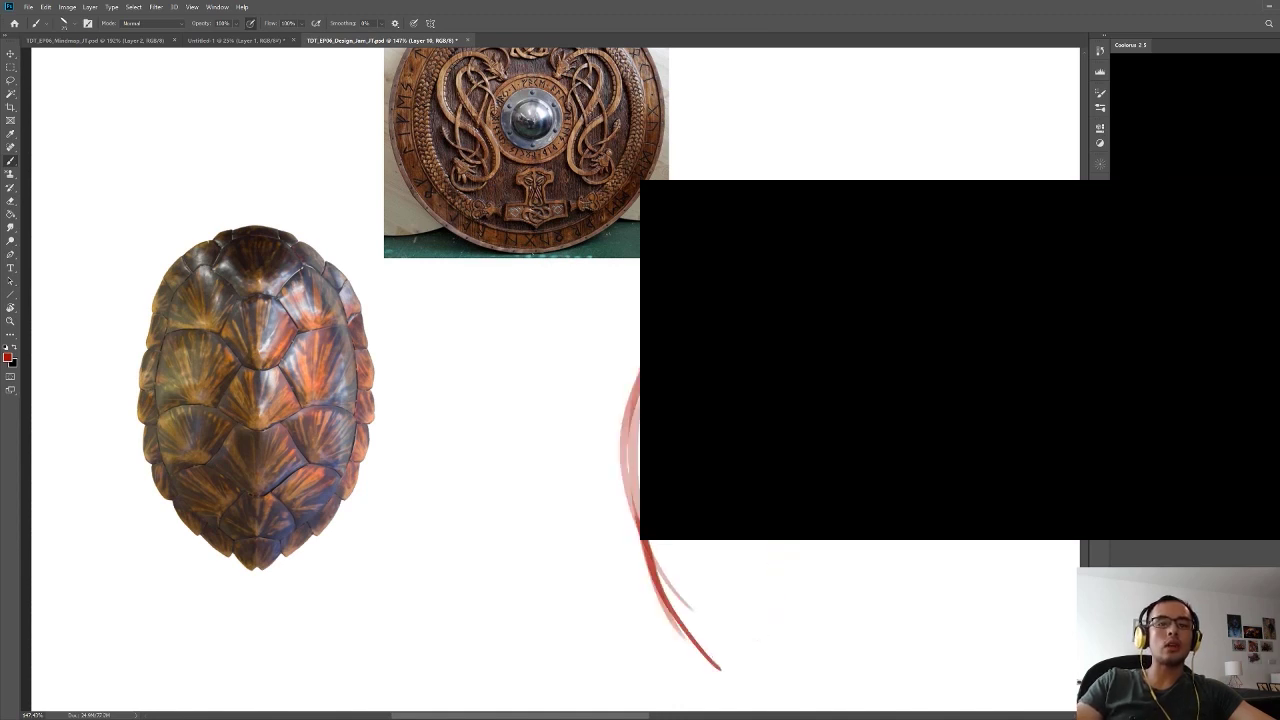
key("ctrl+z")
key("ctrl+z")
left_click_drag(637, 380, 637, 520)
key("ctrl+z")
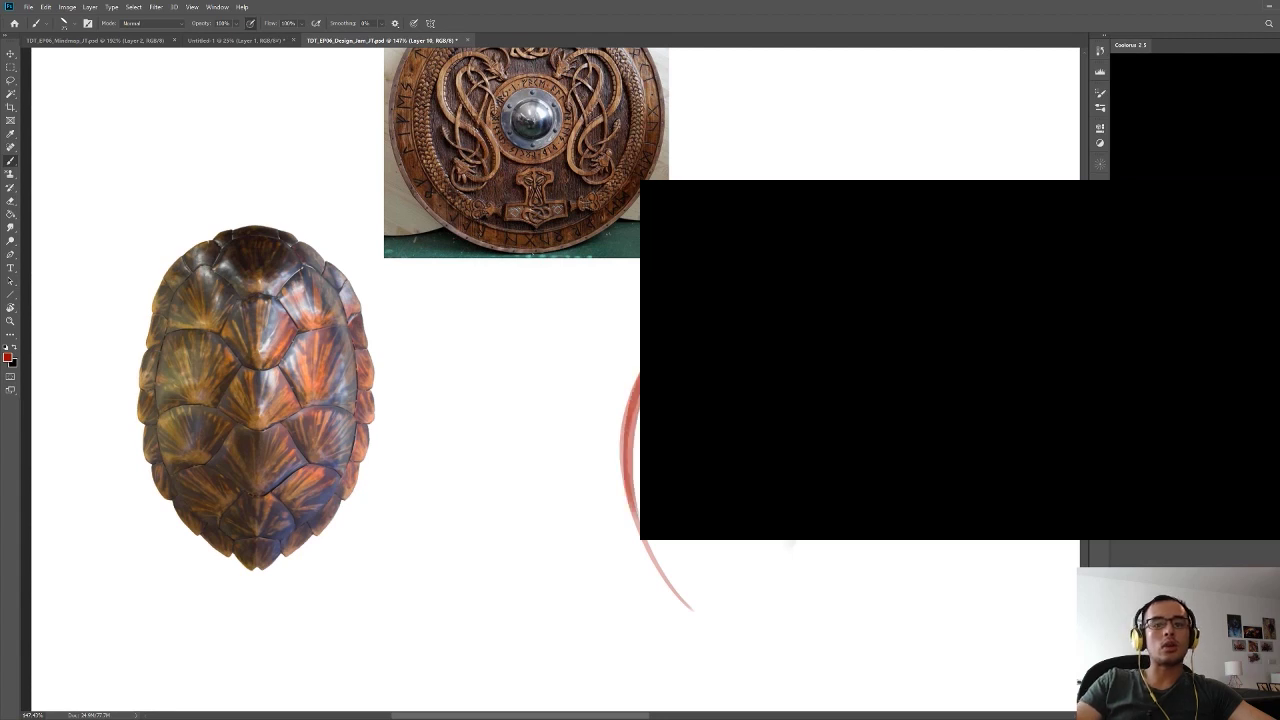
- Block in the shield silhouette in red with jagged side plates and a pointed lower end
mouse_move(792, 540)
left_mouse_down()
mouse_move(747, 604)
mouse_move(760, 542)
left_mouse_up()
left_click_drag(767, 400, 715, 400)
left_click_drag(715, 400, 740, 434)
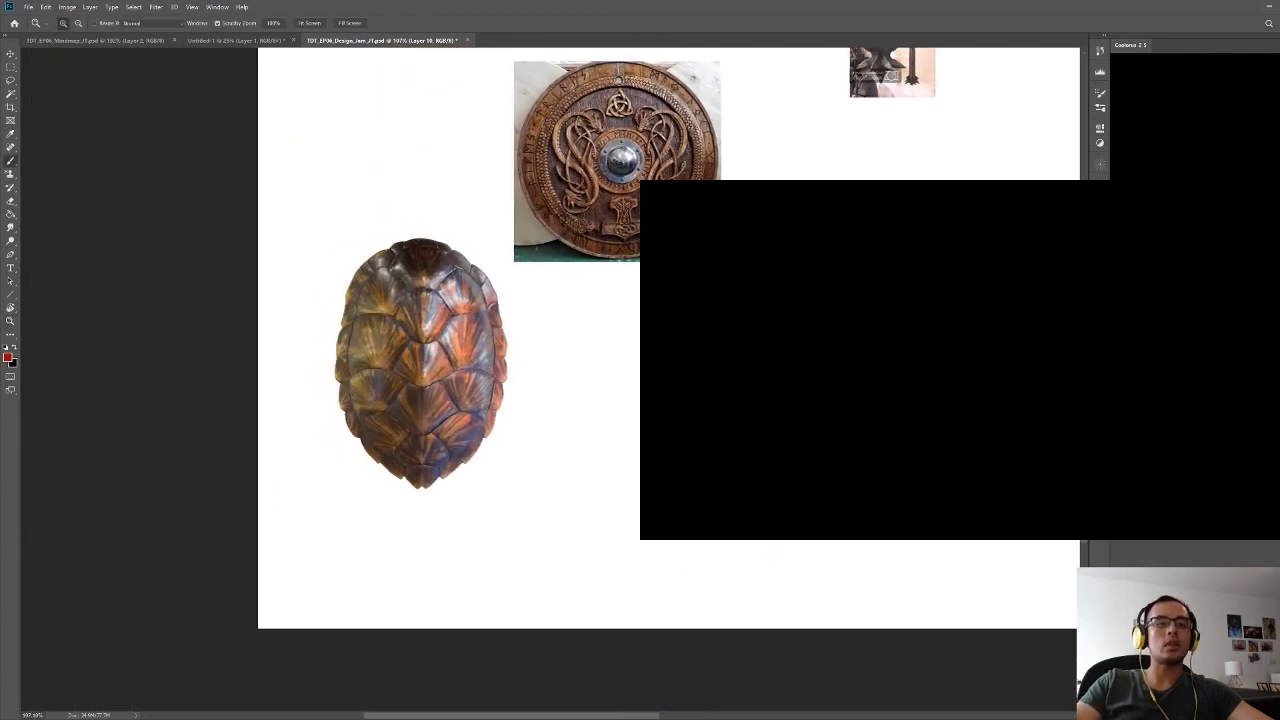
key("b")
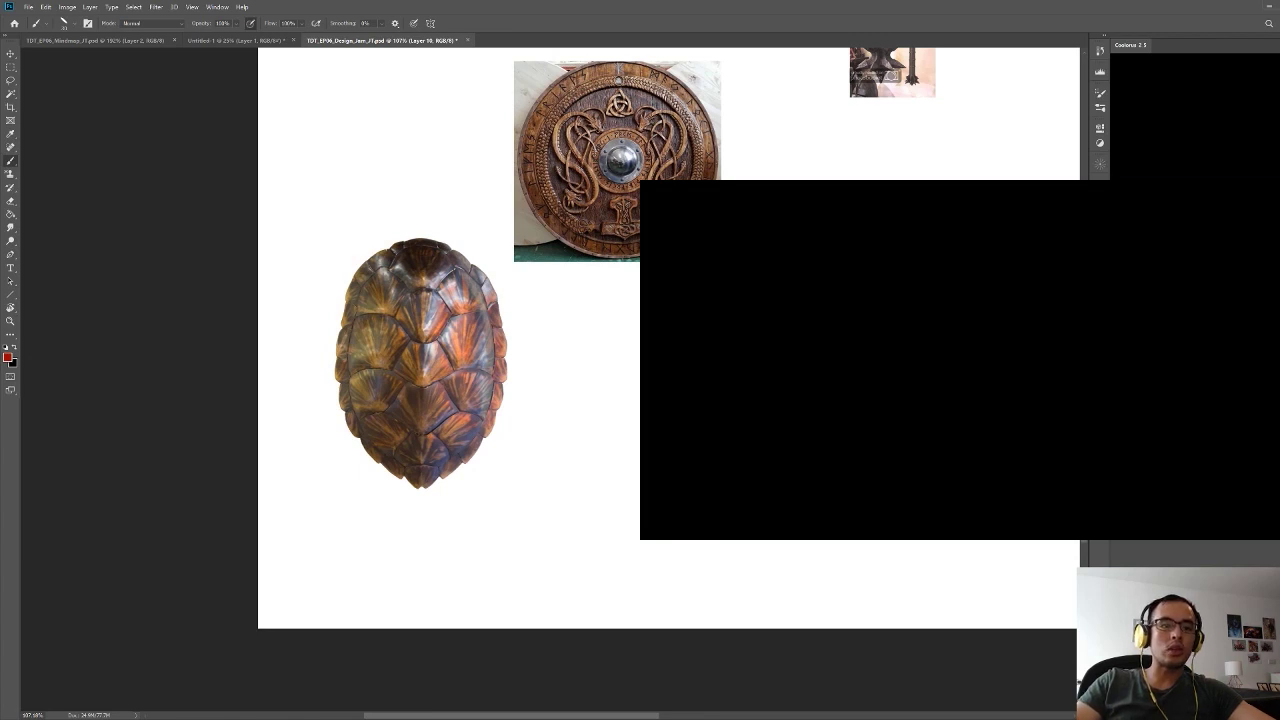
left_click_drag(740, 434, 790, 431)
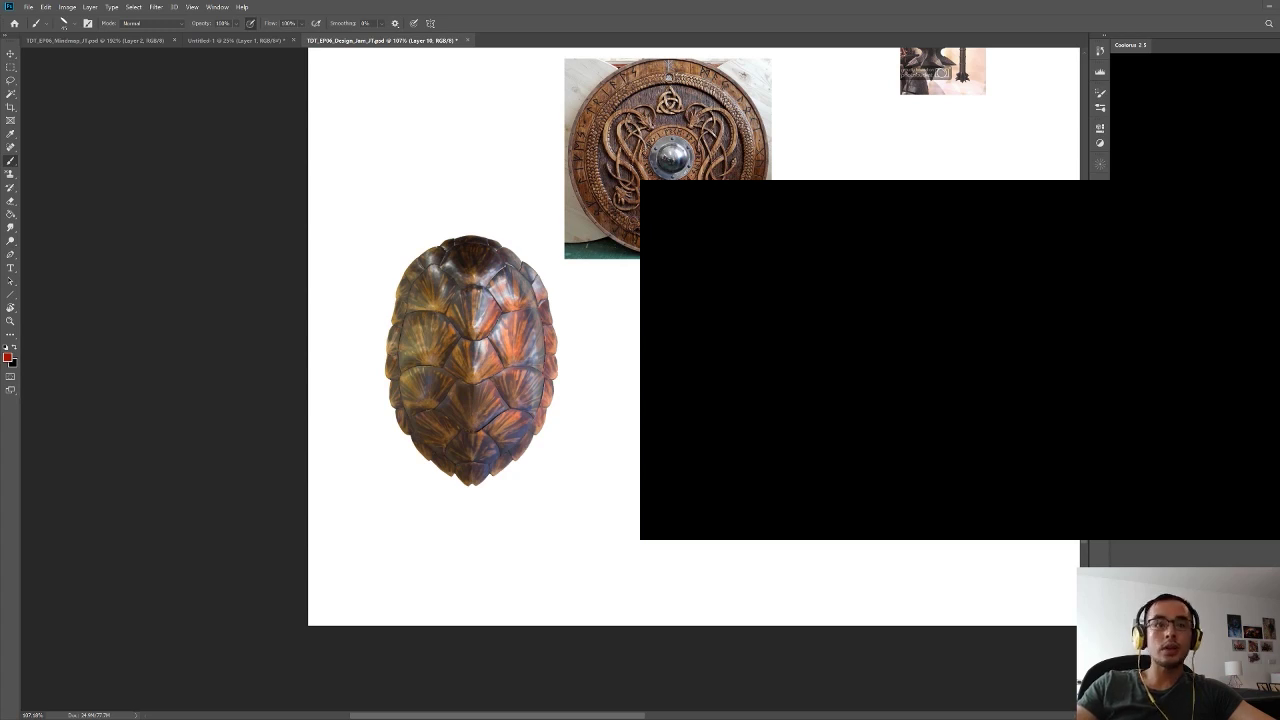
left_click_drag(632, 346, 632, 275)
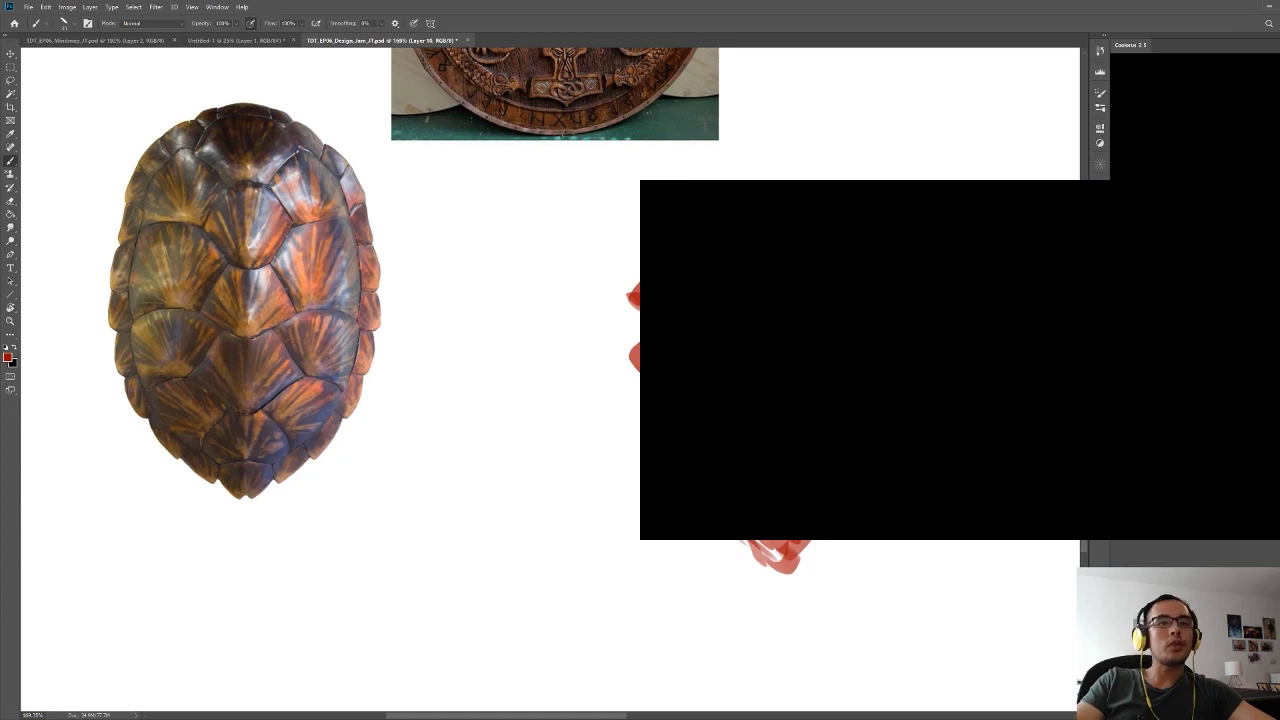
- Sketch dark red shell-plate lines inside the shield silhouette, following the turtle shell reference
scroll(1025, 383, "down", 2)
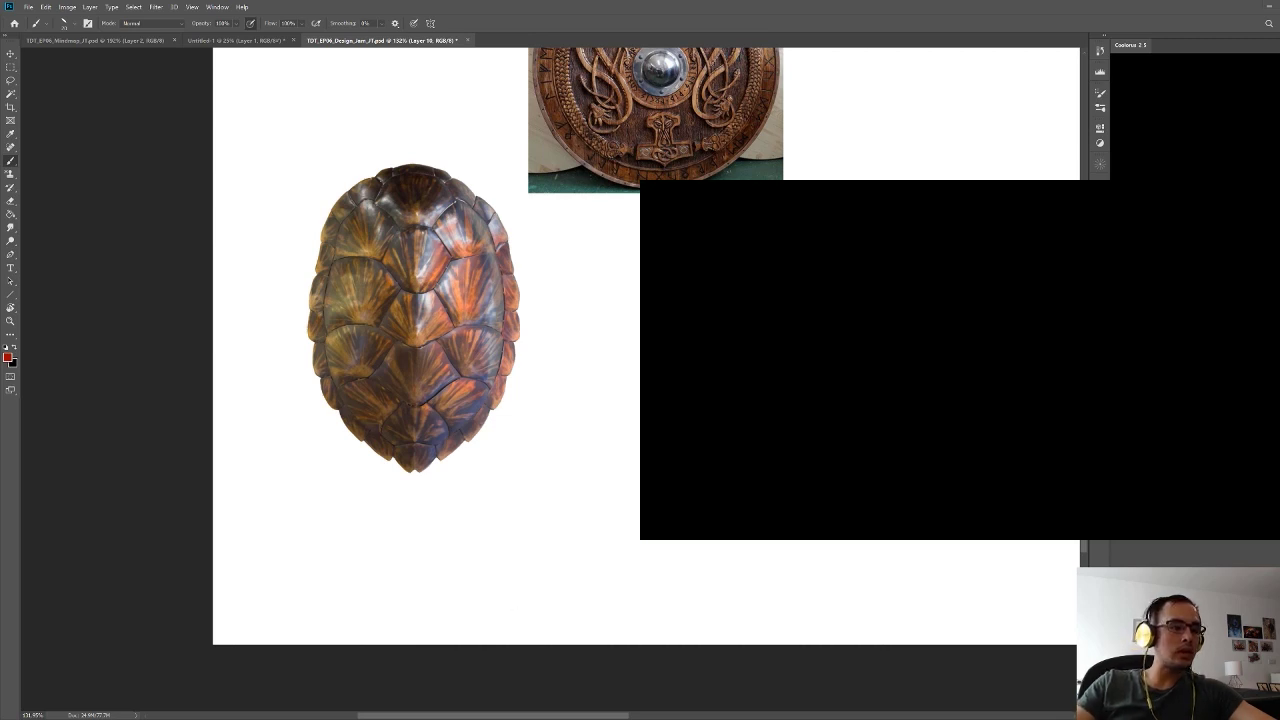
scroll(550, 380, "left", 2)
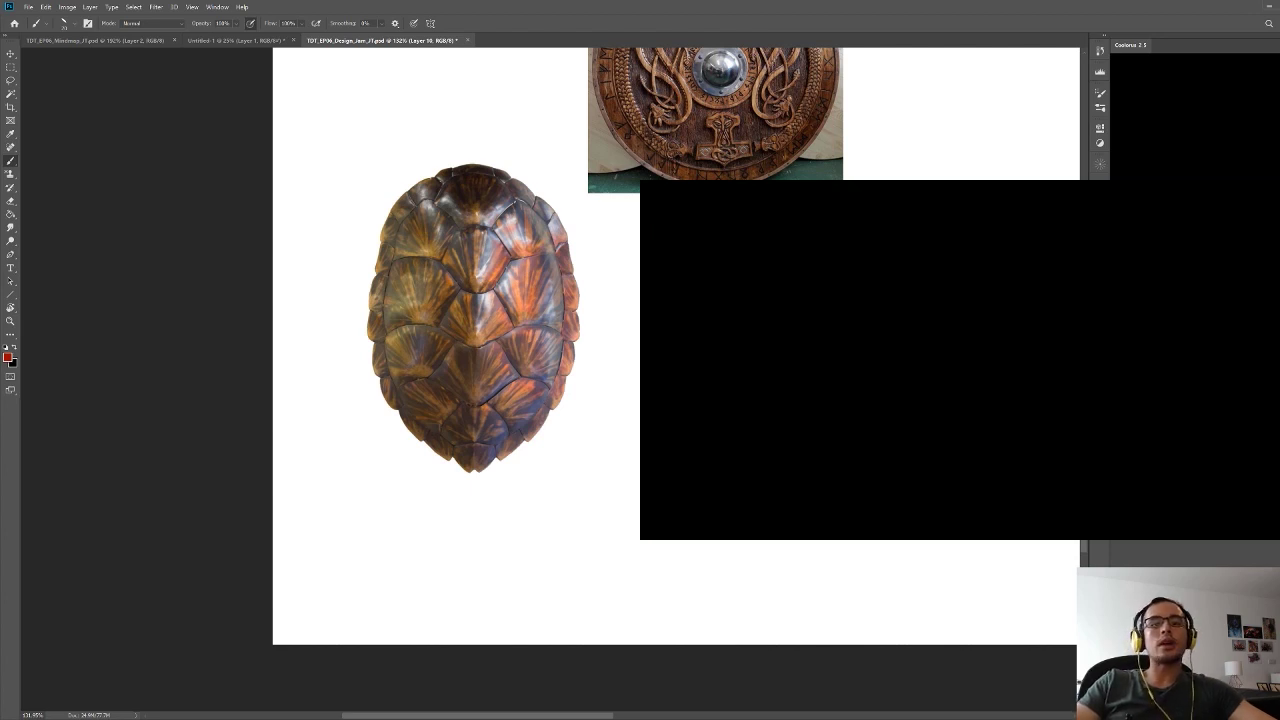
left_click_drag(880, 380, 865, 426)
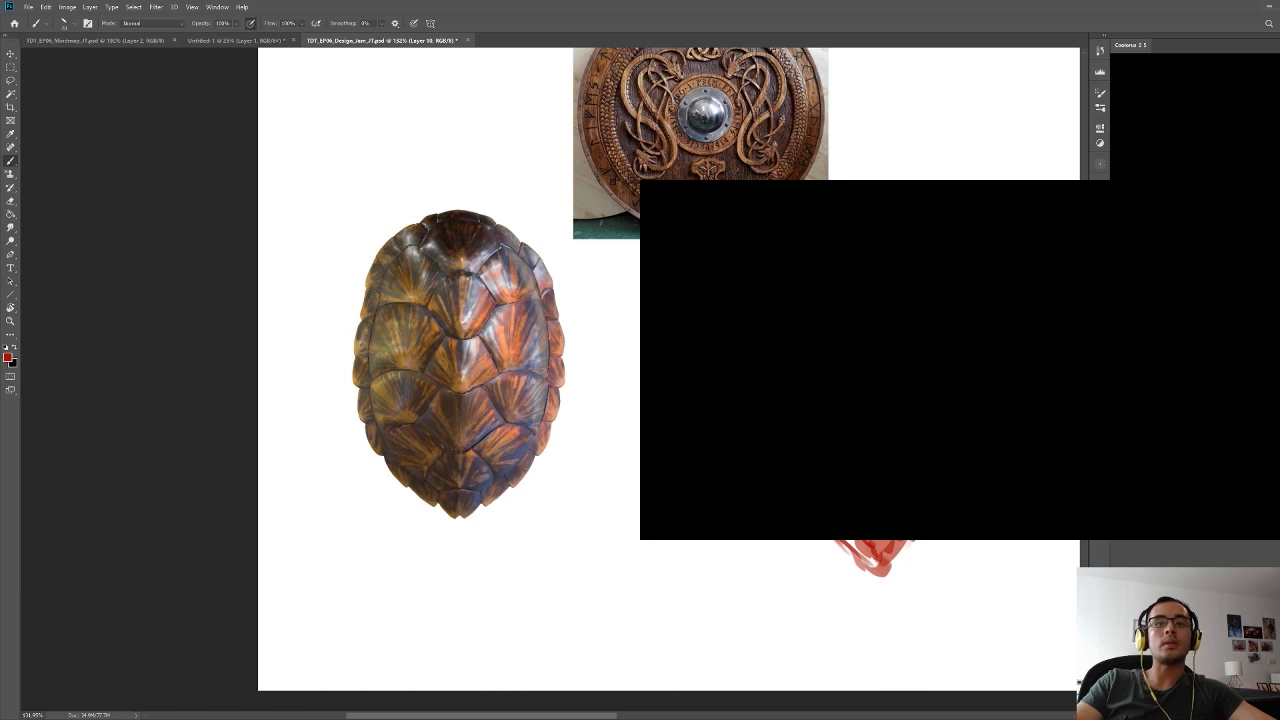
left_click_drag(630, 430, 521, 337)
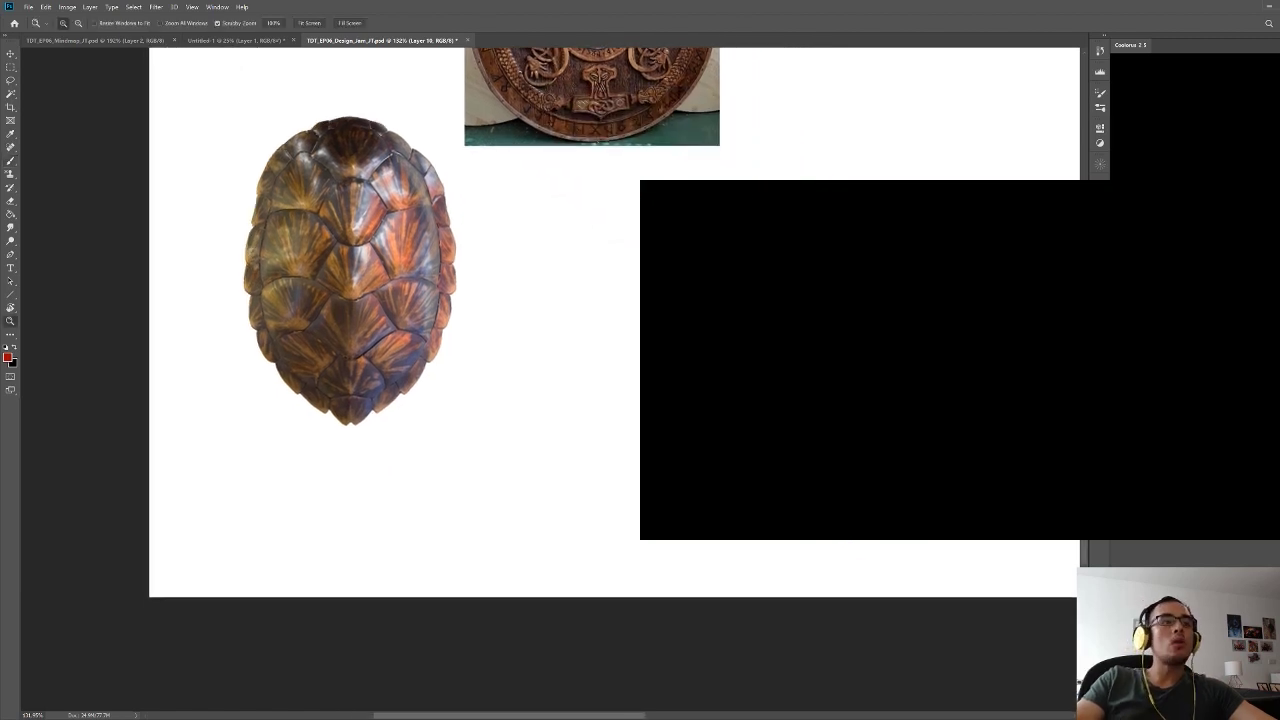
key("z")
left_click_drag(813, 232, 680, 321)
left_click_drag(732, 359, 783, 359)
mouse_move(691, 368)
left_mouse_down()
mouse_move(691, 393)
mouse_move(722, 393)
left_mouse_up()
key("e")
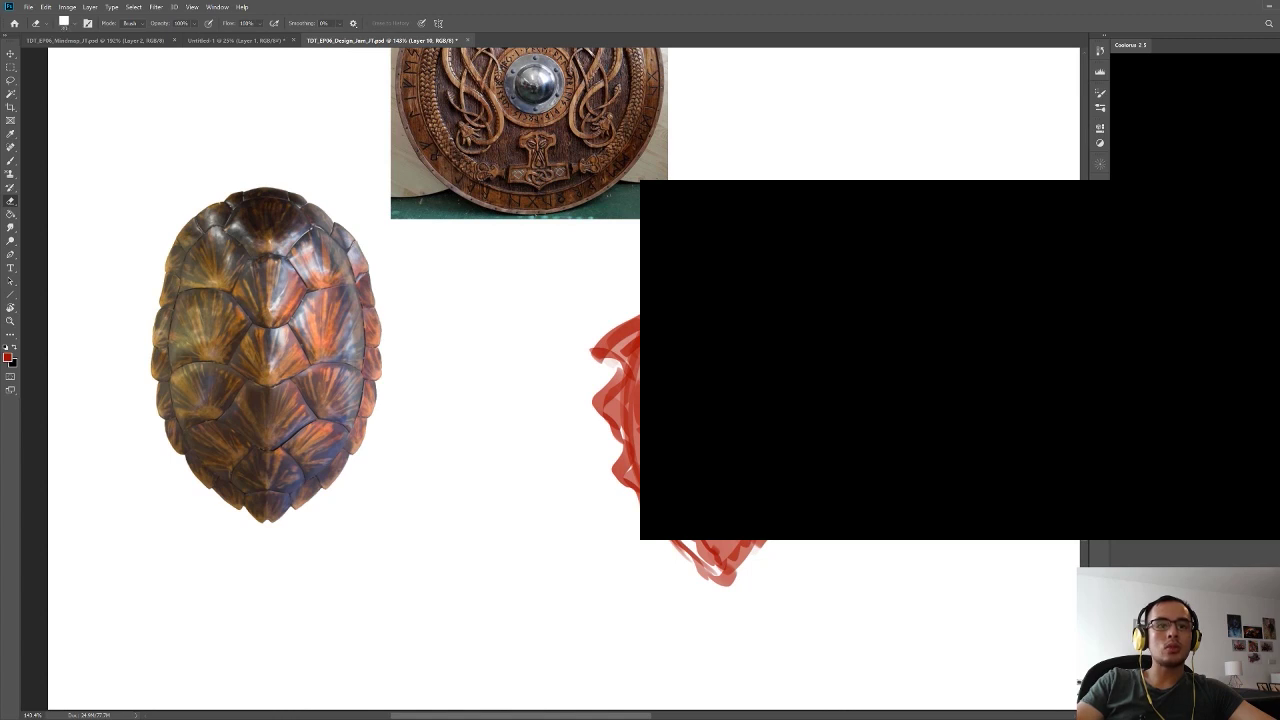
key("b")
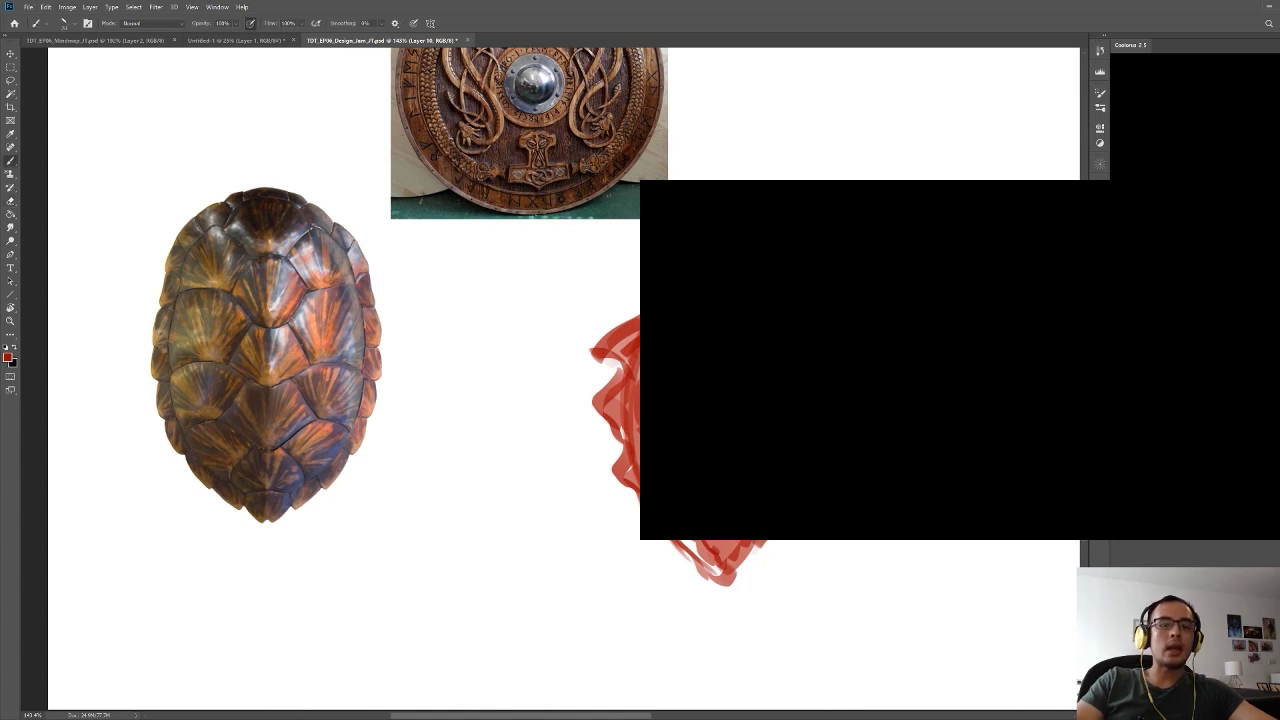
left_click_drag(620, 400, 614, 448)
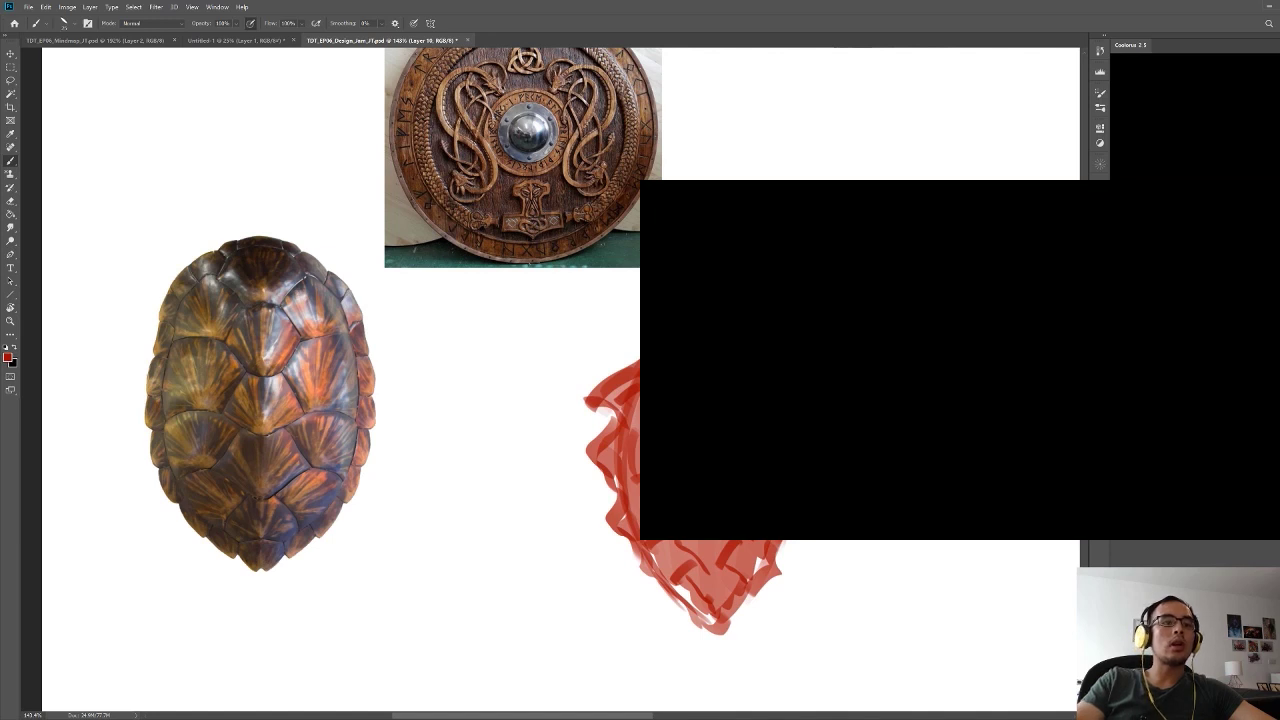
- Erase a narrow band just inside the shield's outer edge to separate the rim from the inner panel
key("e")
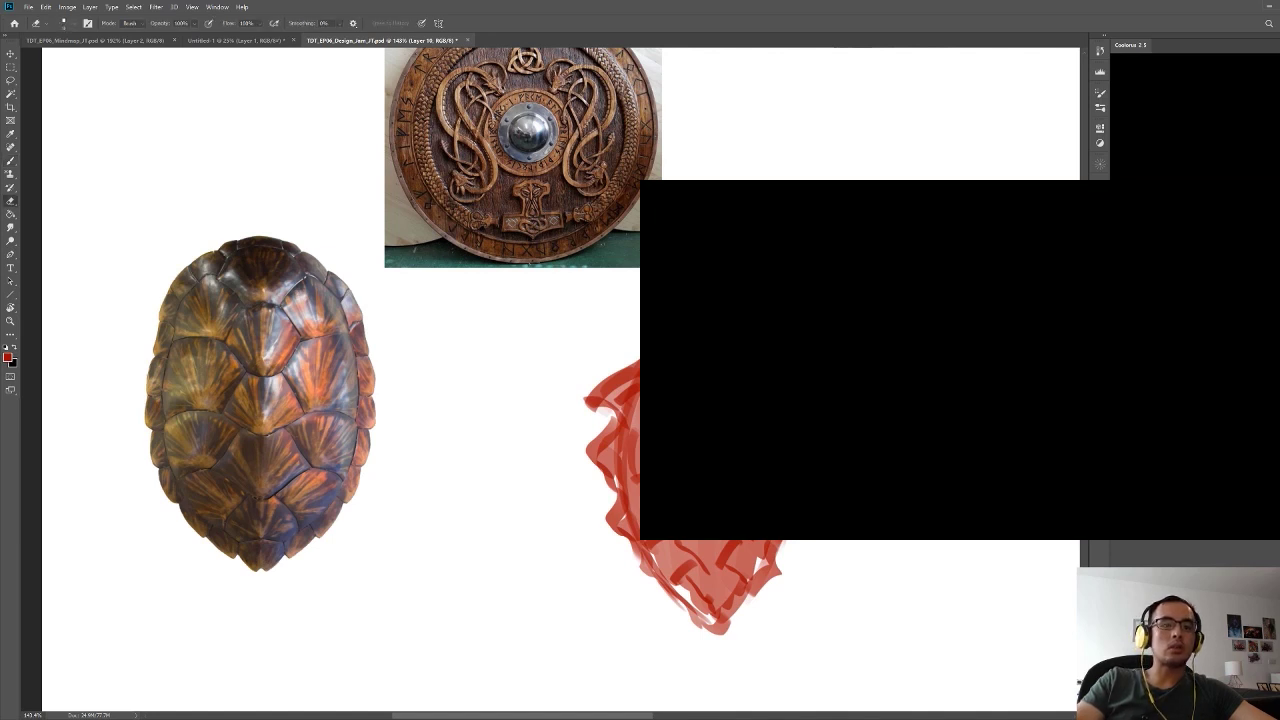
key("b")
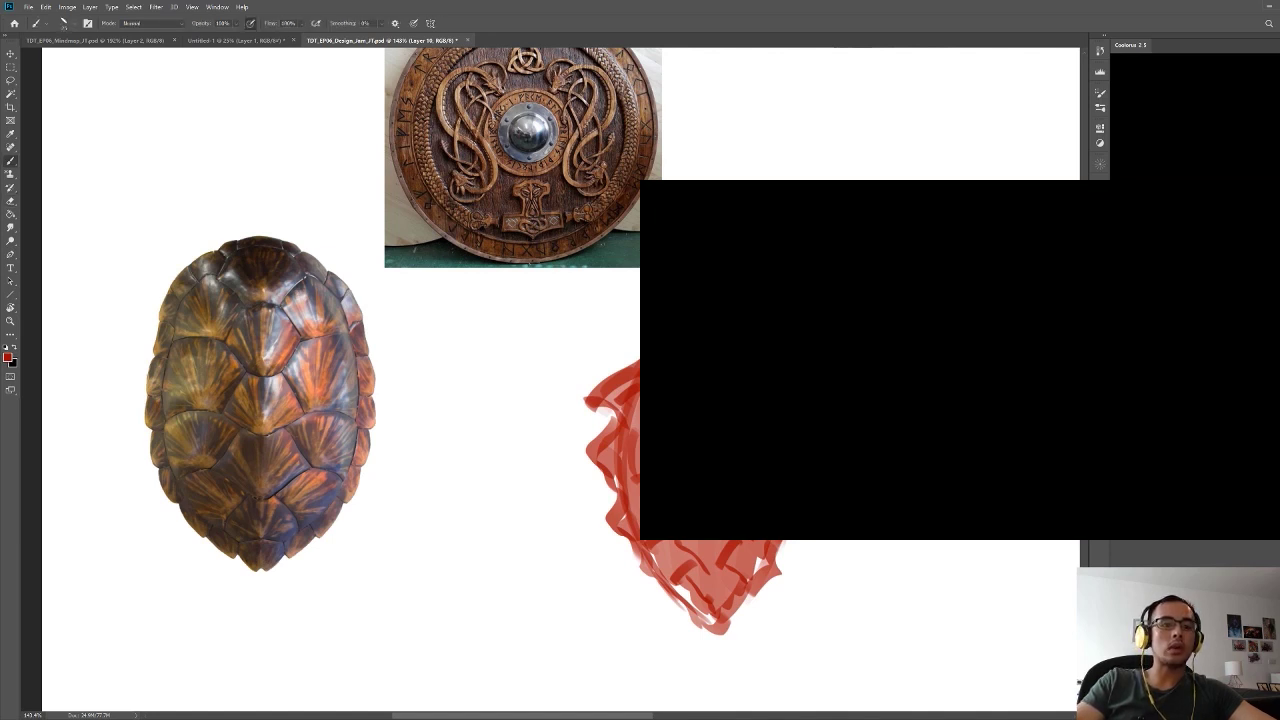
key("e")
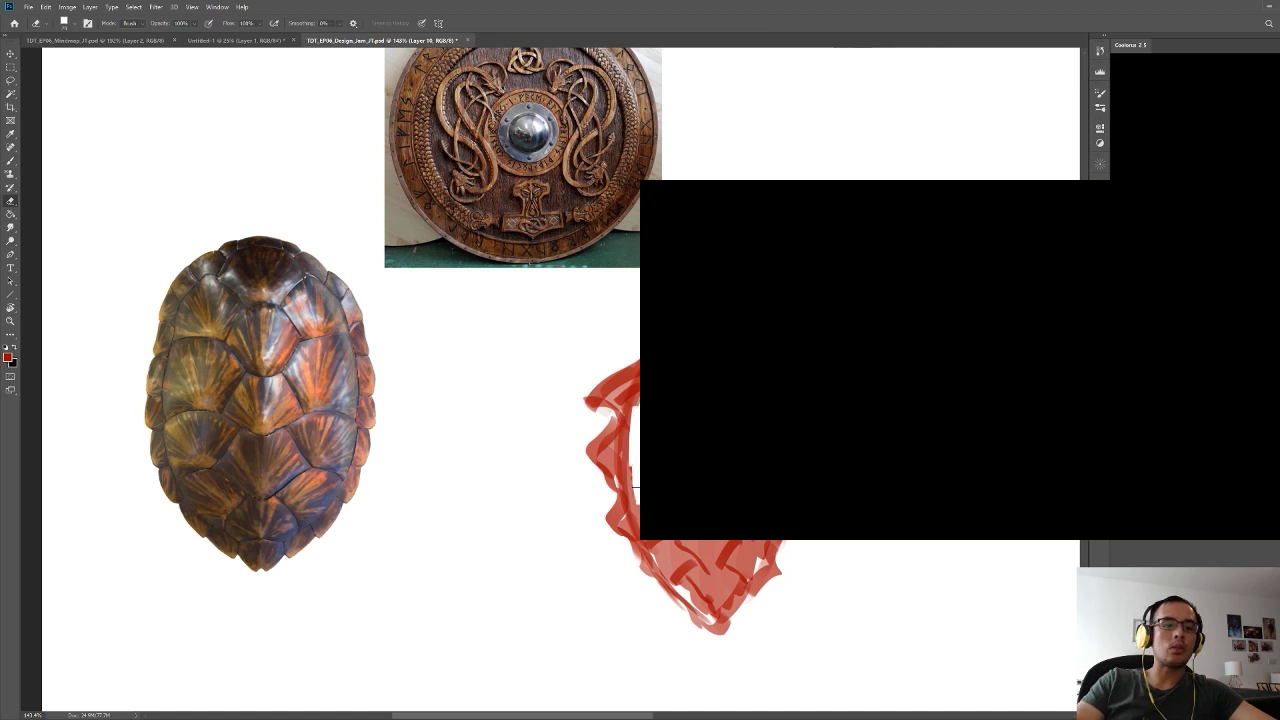
mouse_move(632, 486)
left_mouse_down()
mouse_move(655, 550)
mouse_move(700, 606)
mouse_move(692, 582)
left_mouse_up()
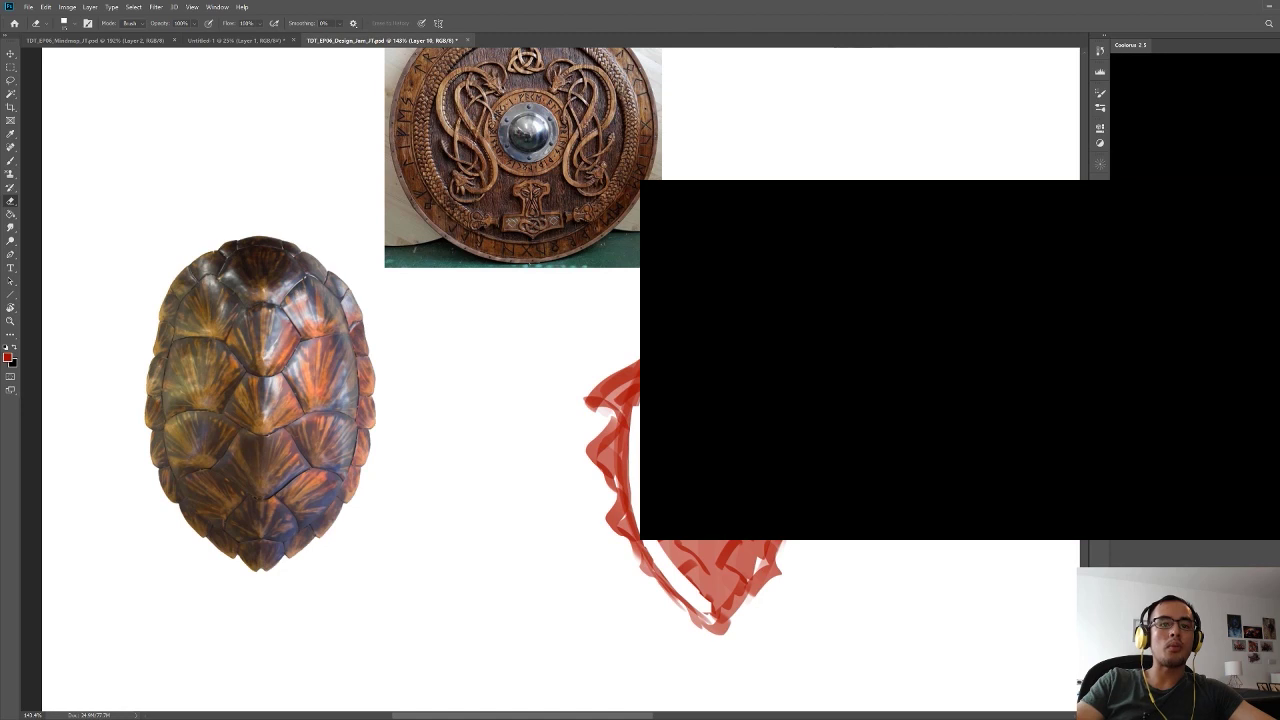
mouse_move(768, 543)
left_mouse_down()
mouse_move(715, 609)
mouse_move(698, 573)
left_mouse_up()
- Outline the pointed inner panel in dark red and fill the erased band around it with red
key("b")
left_click_drag(635, 346, 631, 496)
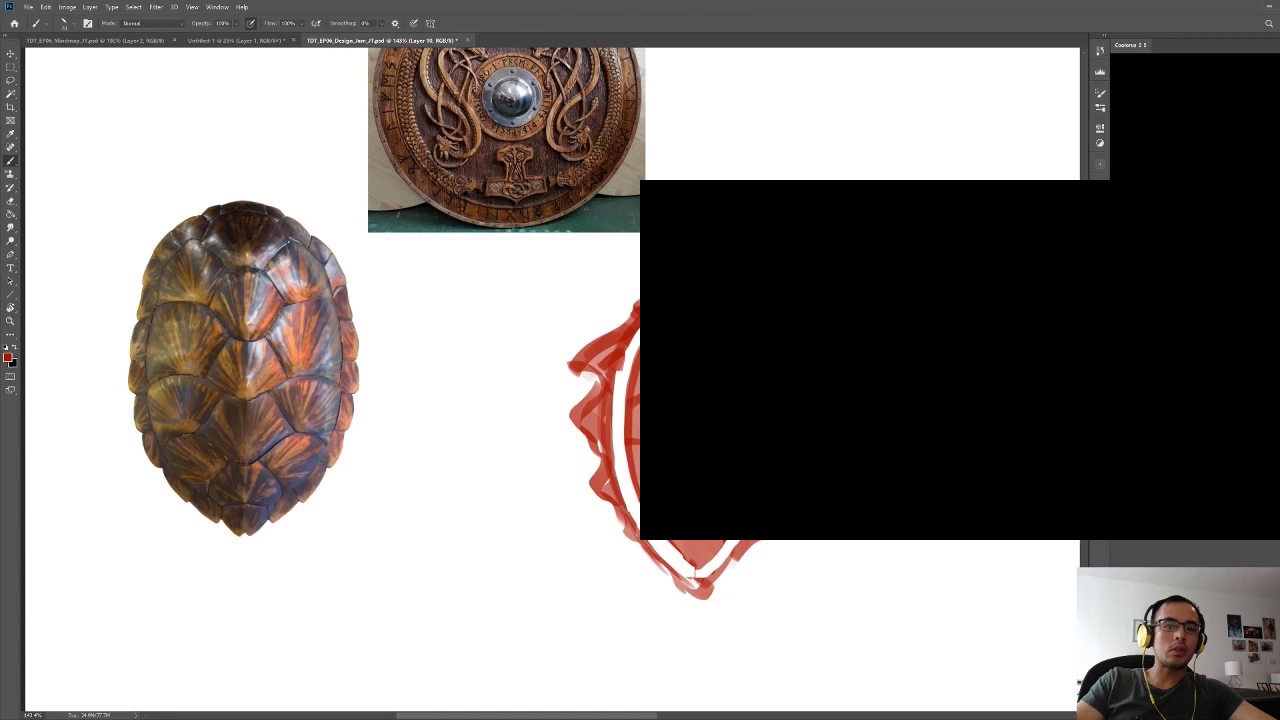
left_click_drag(690, 578, 683, 570)
mouse_move(617, 450)
left_mouse_down()
mouse_move(634, 519)
mouse_move(673, 561)
mouse_move(695, 570)
mouse_move(740, 550)
left_mouse_up()
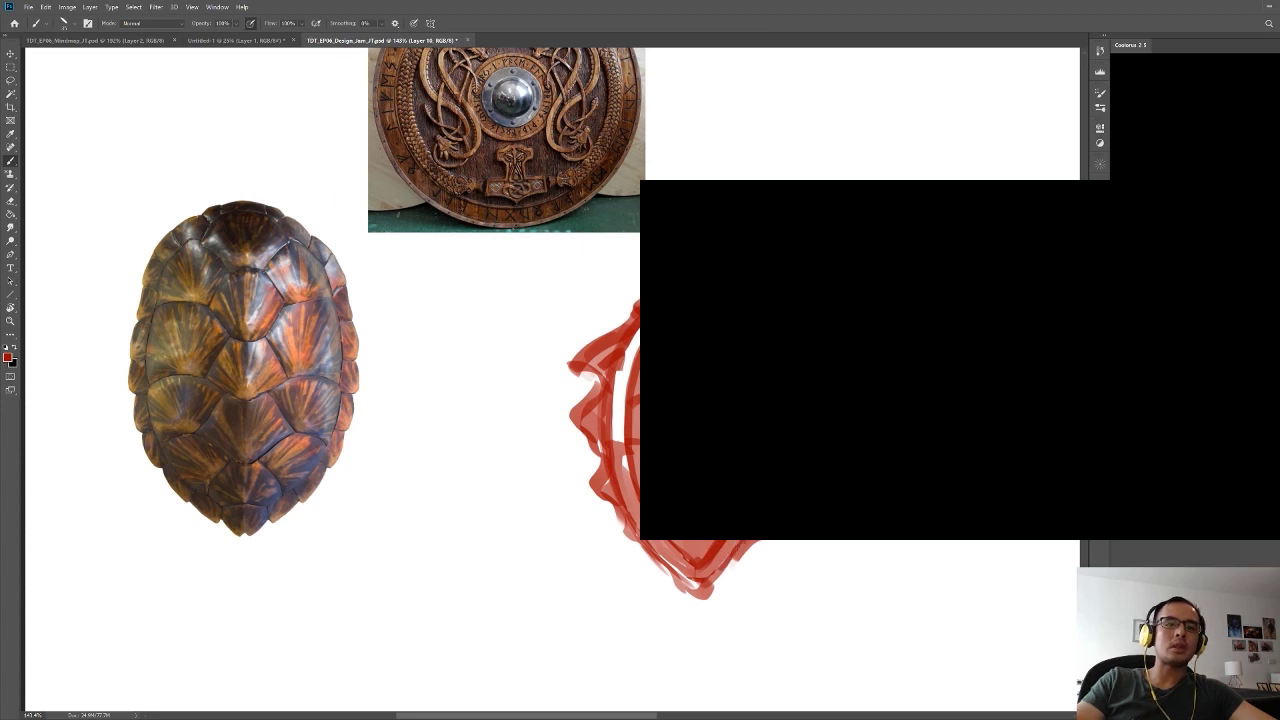
mouse_move(637, 328)
left_mouse_down()
mouse_move(619, 402)
mouse_move(626, 470)
left_mouse_up()
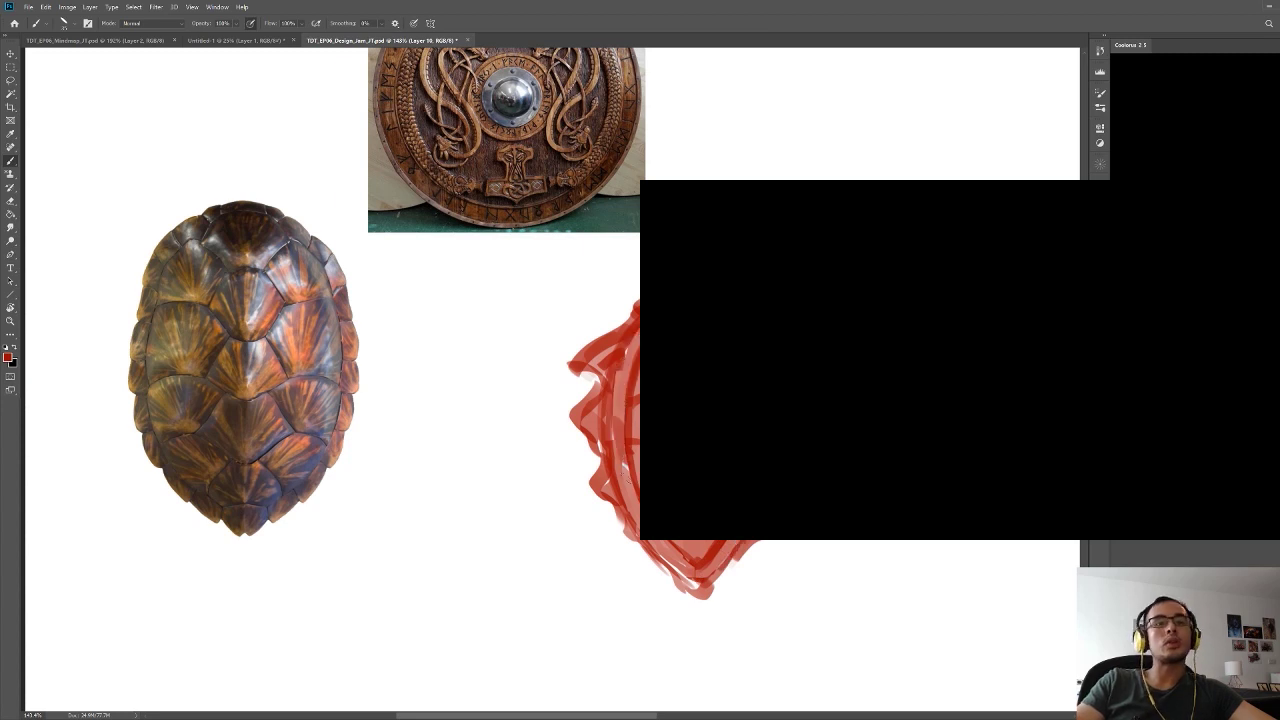
left_click_drag(690, 420, 704, 454)
- Refine the shield's jagged edge and draw curved plate lines around a round boss at its centre
key("[")
key("e")
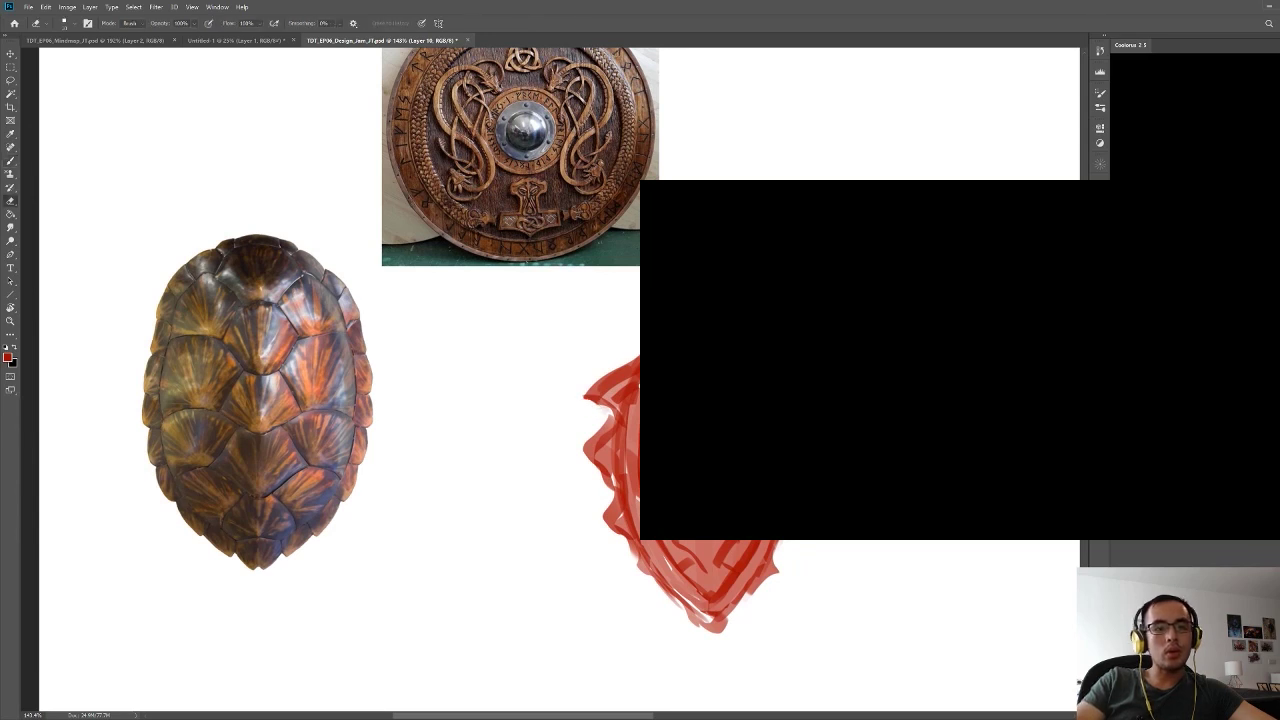
key("b")
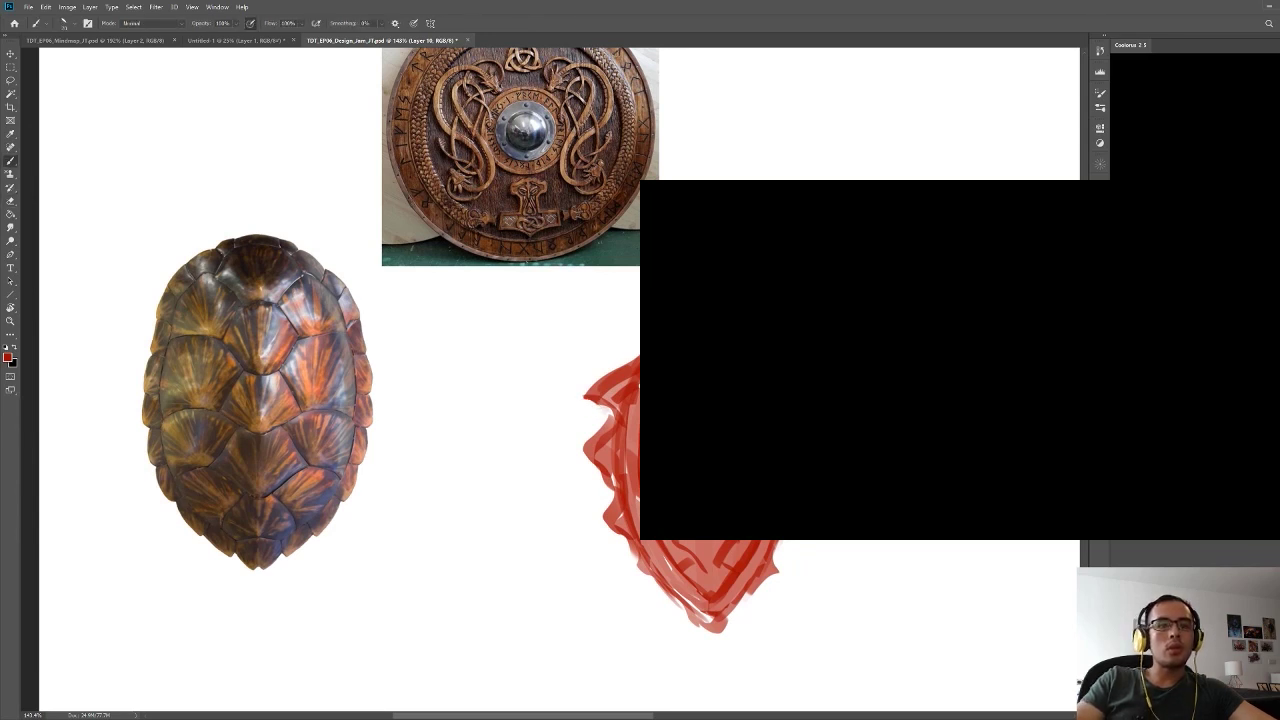
key("e")
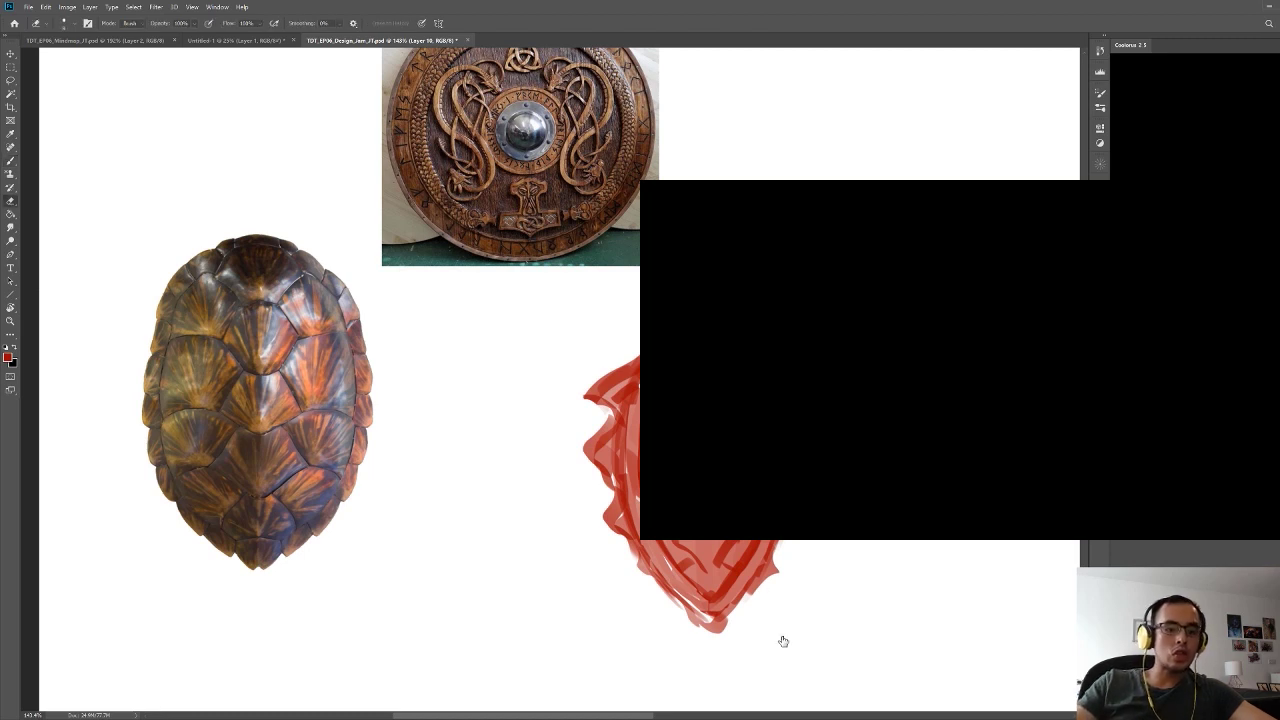
left_click_drag(762, 559, 777, 516)
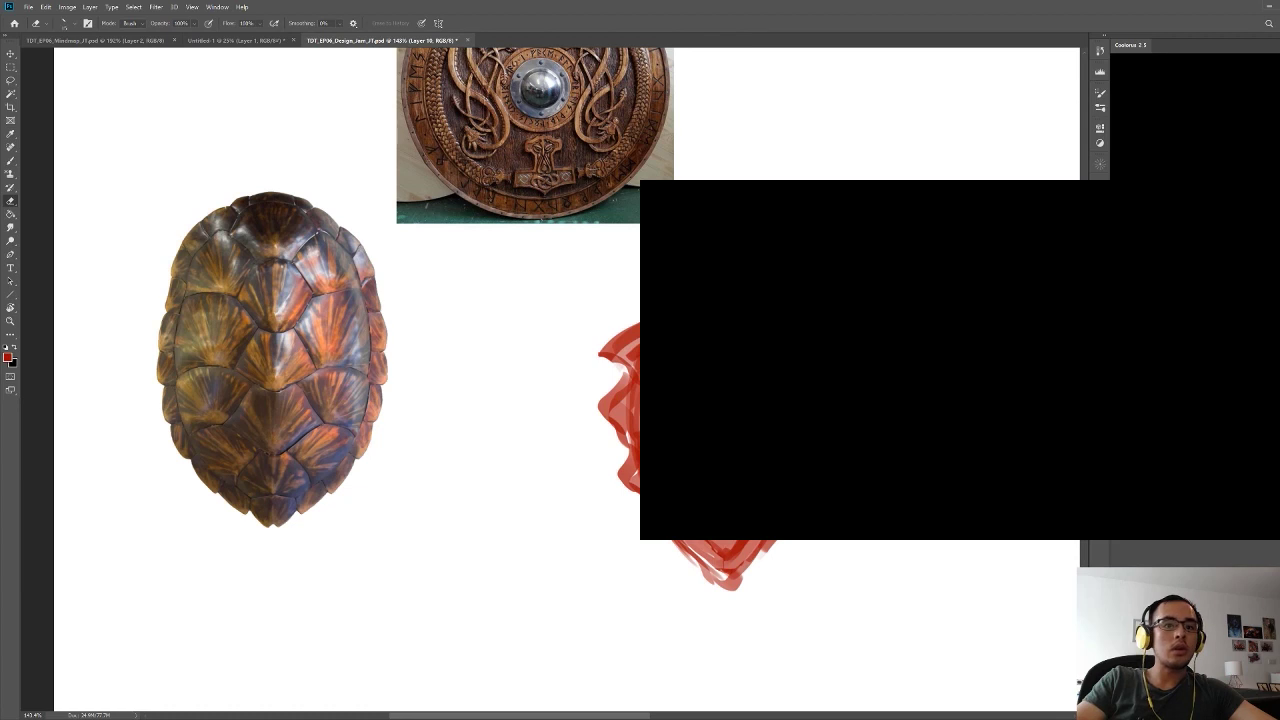
left_click_drag(745, 556, 732, 615)
key("b")
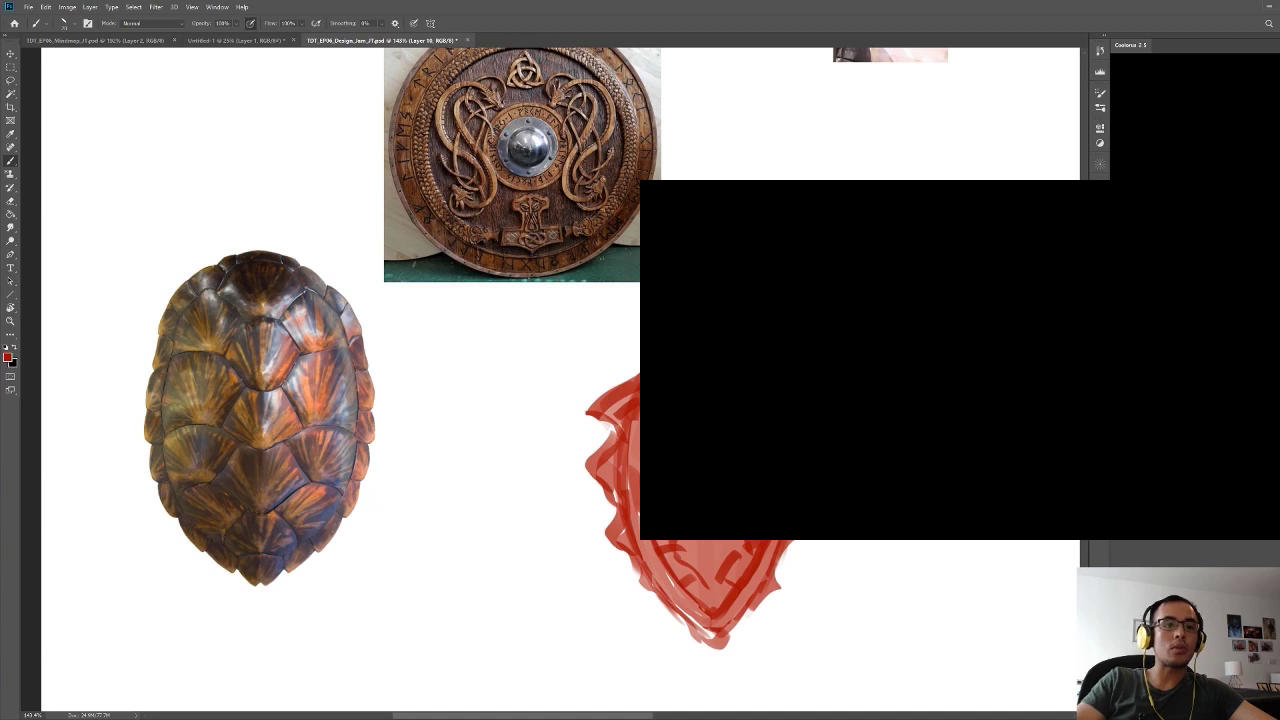
key("e")
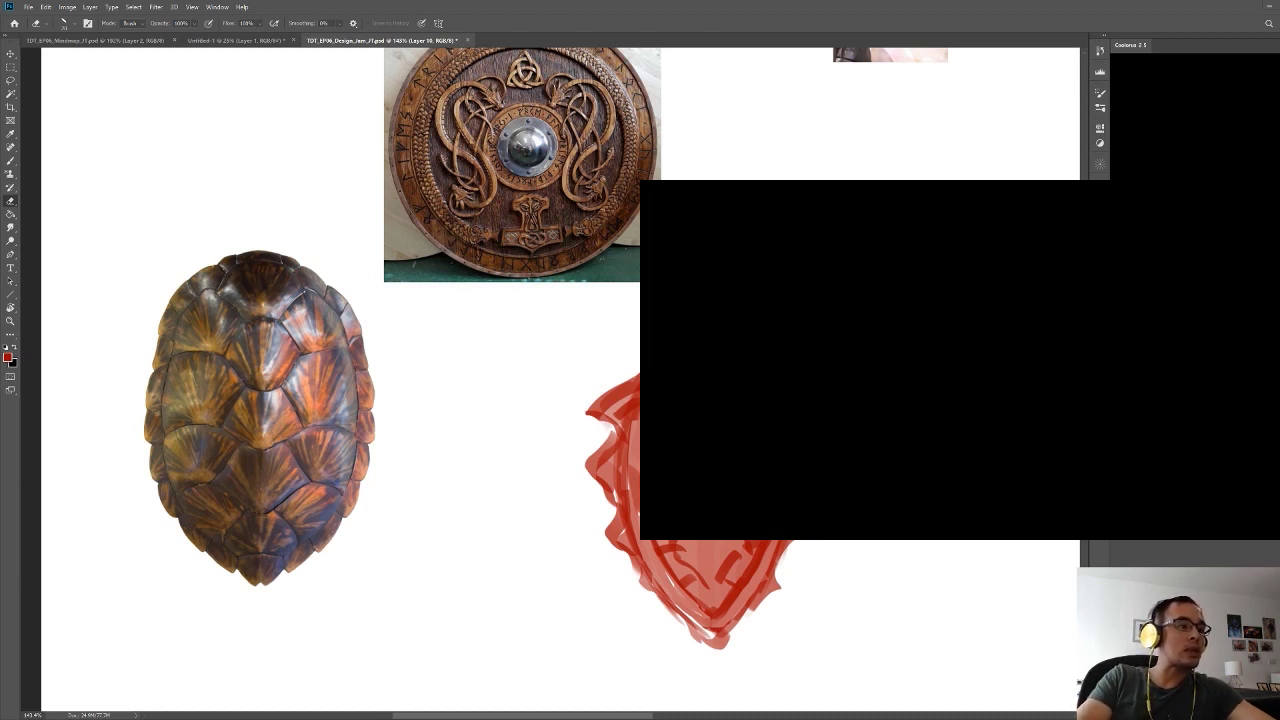
- Paint curling knotwork strokes in the inner panel's upper-left area beside the boss, redoing the strokes until the loop fits
left_click_drag(798, 272, 770, 322)
left_click_drag(770, 322, 706, 322)
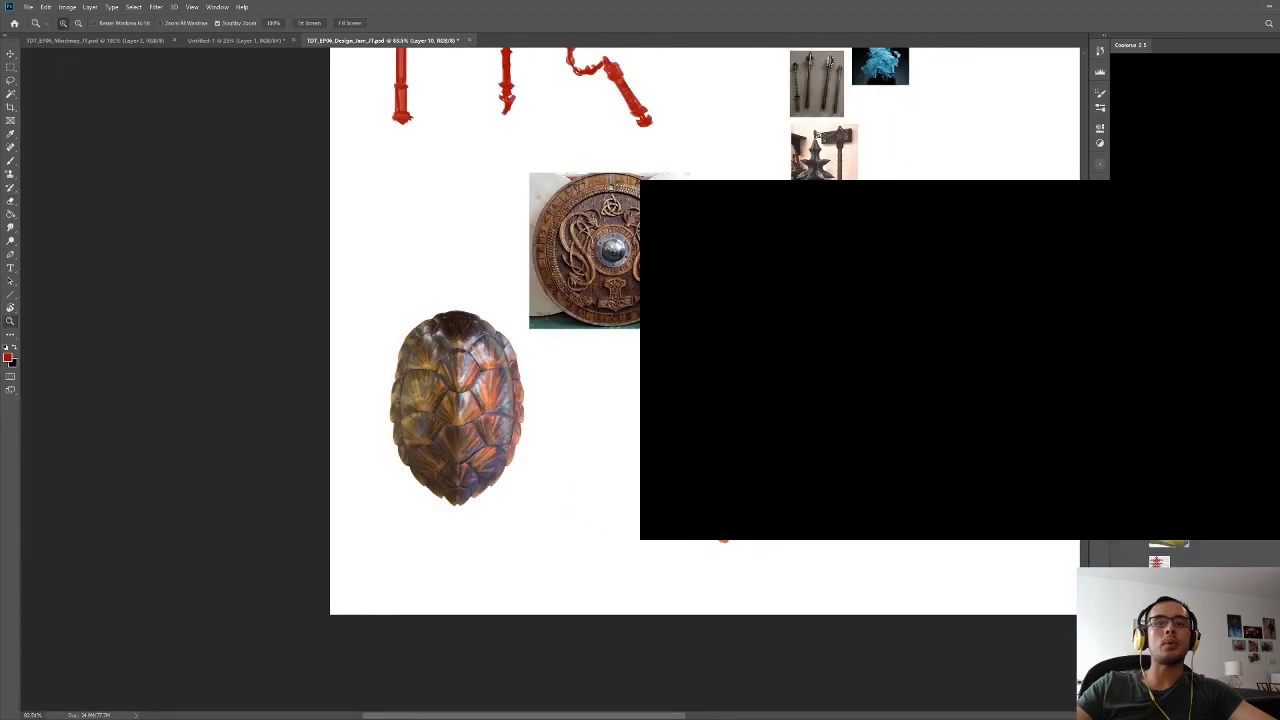
left_click_drag(785, 472, 917, 472)
mouse_move(546, 283)
left_mouse_down()
mouse_move(603, 334)
mouse_move(594, 307)
mouse_move(603, 333)
mouse_move(638, 328)
left_mouse_up()
key("ctrl+z")
key("ctrl+z")
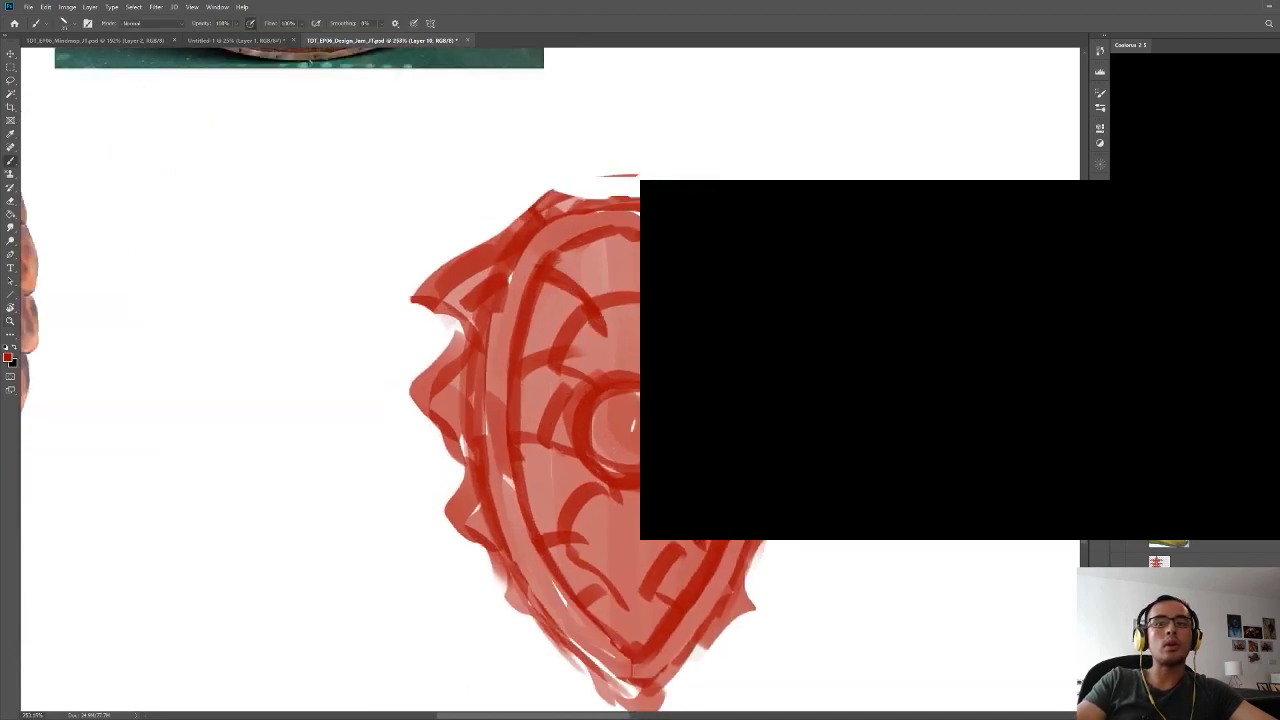
mouse_move(540, 304)
left_mouse_down()
mouse_move(587, 309)
mouse_move(572, 349)
mouse_move(532, 374)
left_mouse_up()
key("ctrl+z")
mouse_move(580, 327)
left_mouse_down()
mouse_move(520, 371)
mouse_move(557, 399)
left_mouse_up()
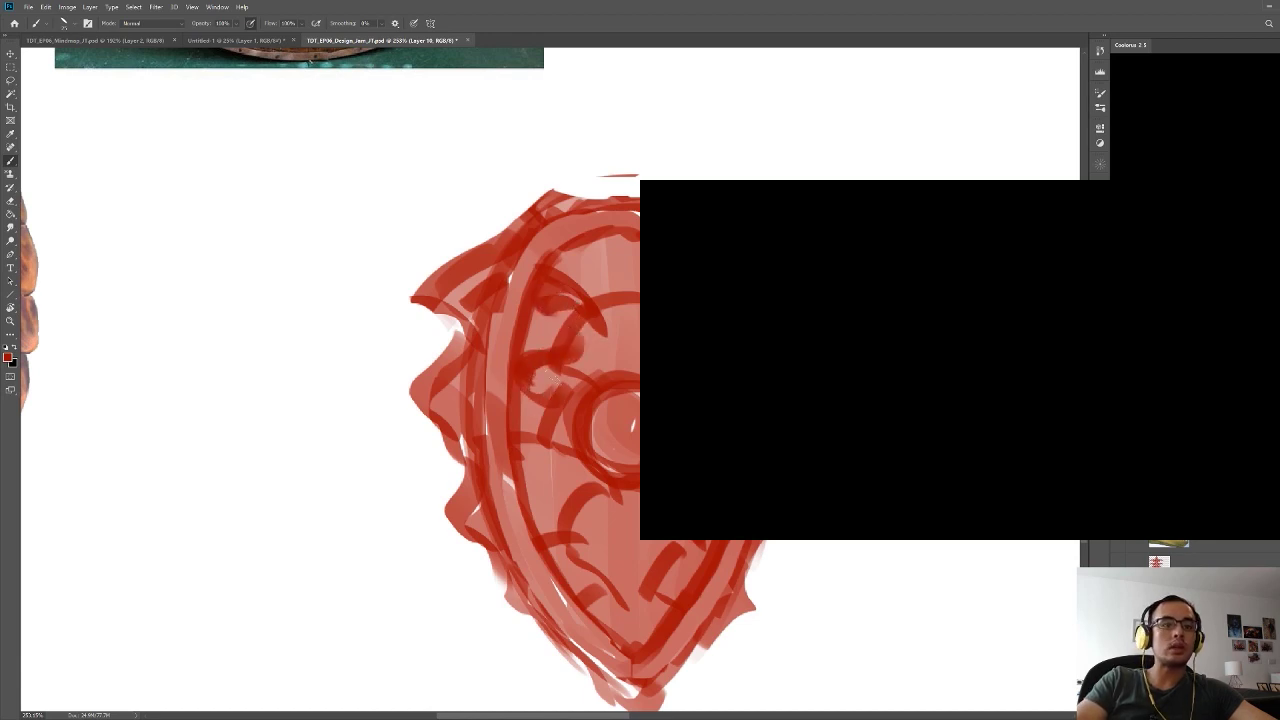
key("ctrl+z")
mouse_move(580, 325)
left_mouse_down()
mouse_move(536, 400)
mouse_move(545, 372)
left_mouse_up()
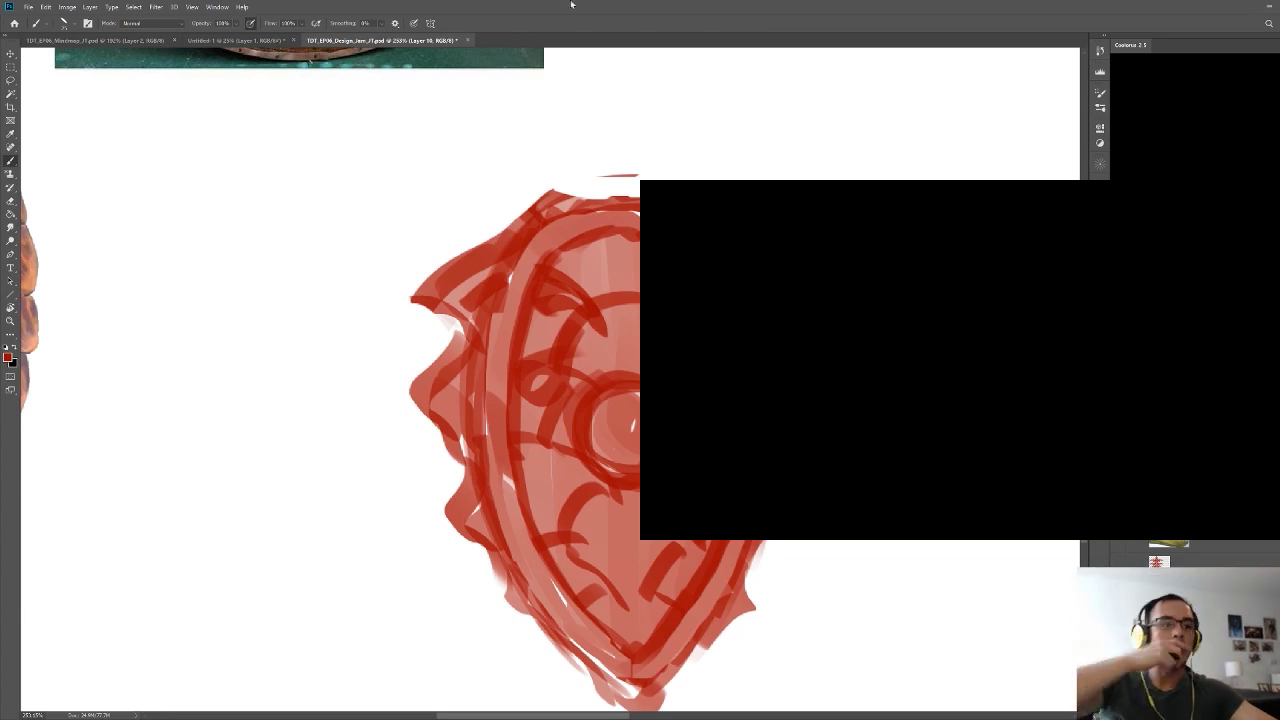
- Extend the knotwork with a small loop above the boss and curved strokes in the panel's lower half
left_click_drag(570, 381, 630, 237)
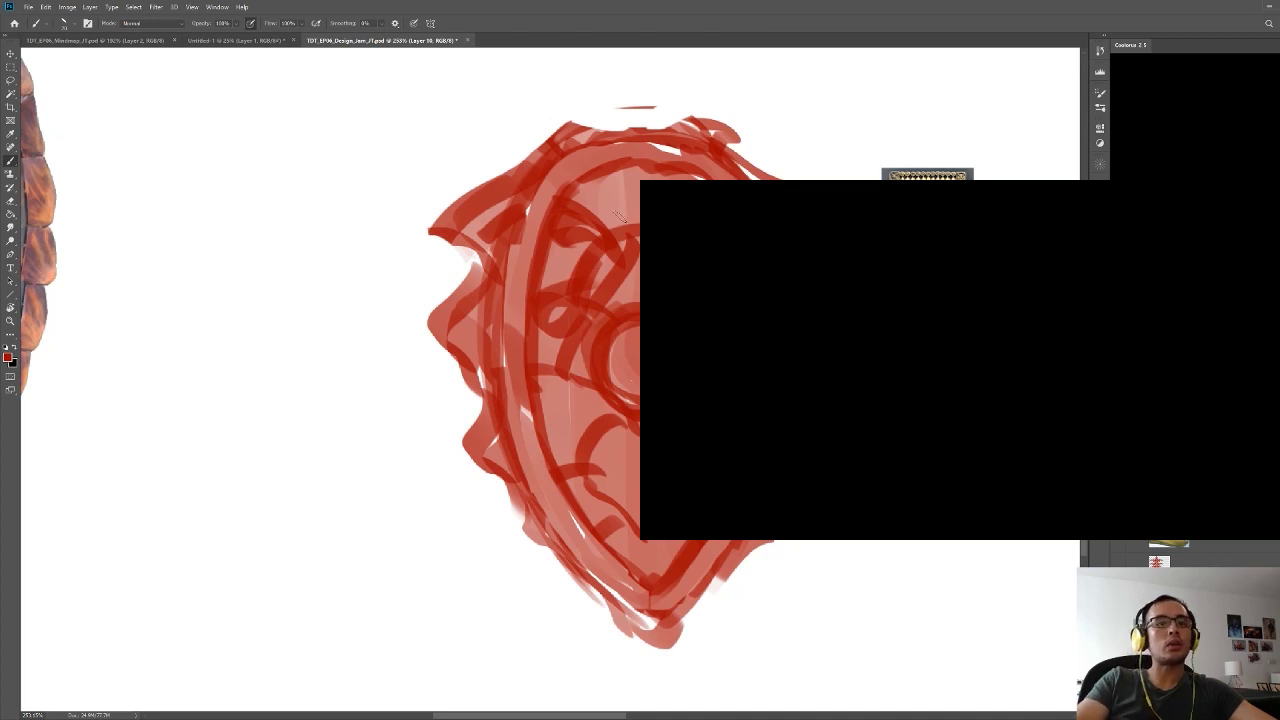
left_click_drag(638, 190, 628, 205)
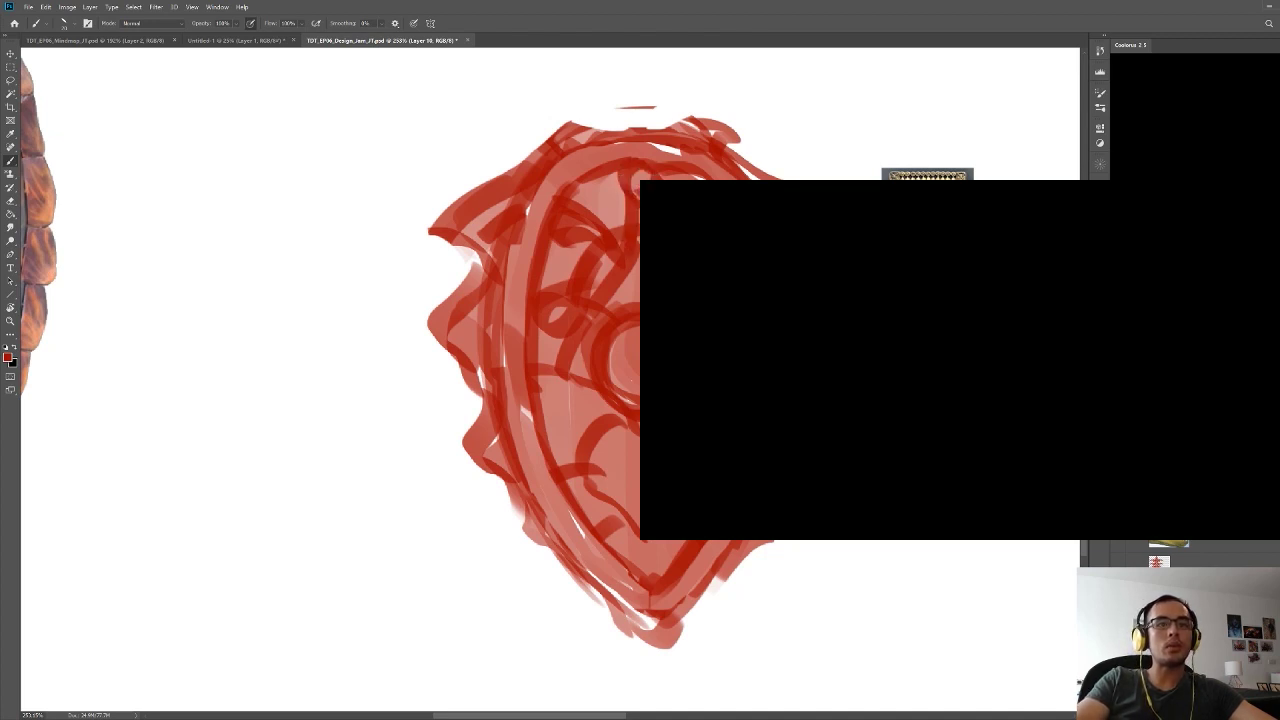
mouse_move(571, 361)
left_mouse_down()
mouse_move(567, 291)
mouse_move(628, 416)
left_mouse_up()
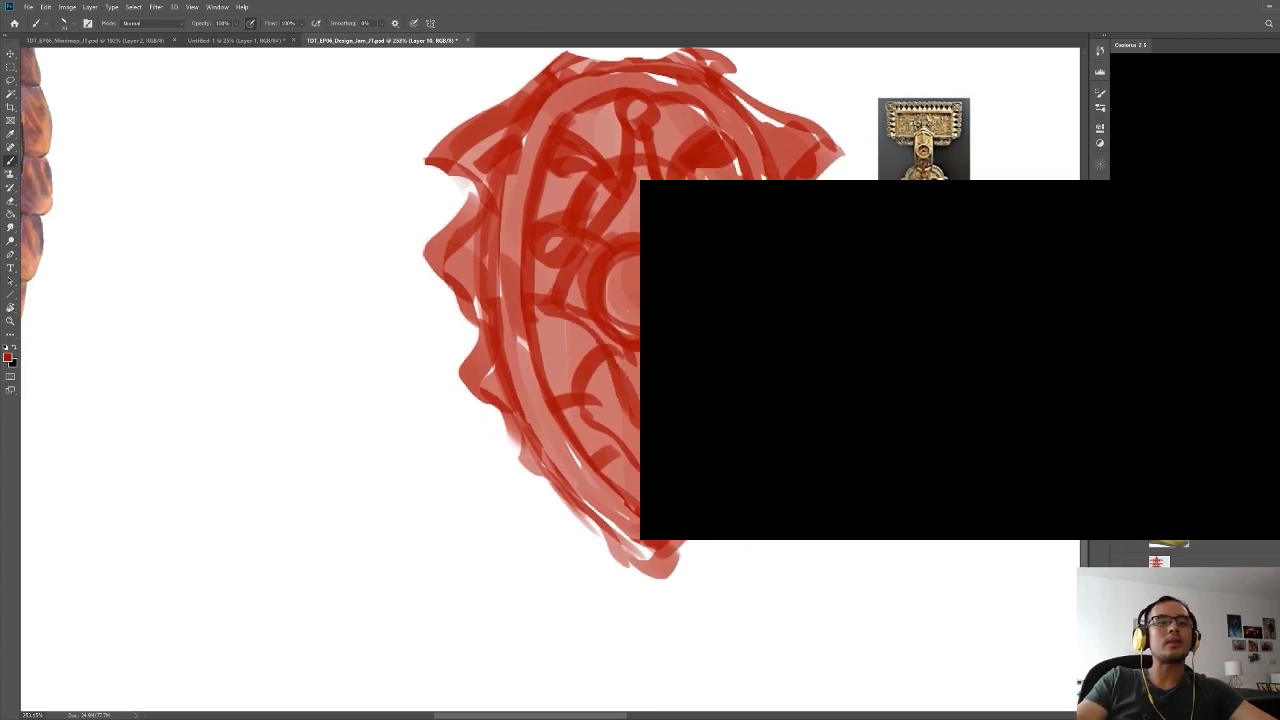
left_click_drag(632, 423, 632, 486)
- Erase the stray red line above the shield's upper edge
key("z")
mouse_move(701, 368)
left_mouse_down()
mouse_move(625, 367)
mouse_move(679, 415)
mouse_move(652, 477)
left_mouse_up()
left_click_drag(652, 477, 718, 525)
left_click(619, 522)
left_click_drag(700, 393, 711, 393)
left_click_drag(633, 458, 573, 407)
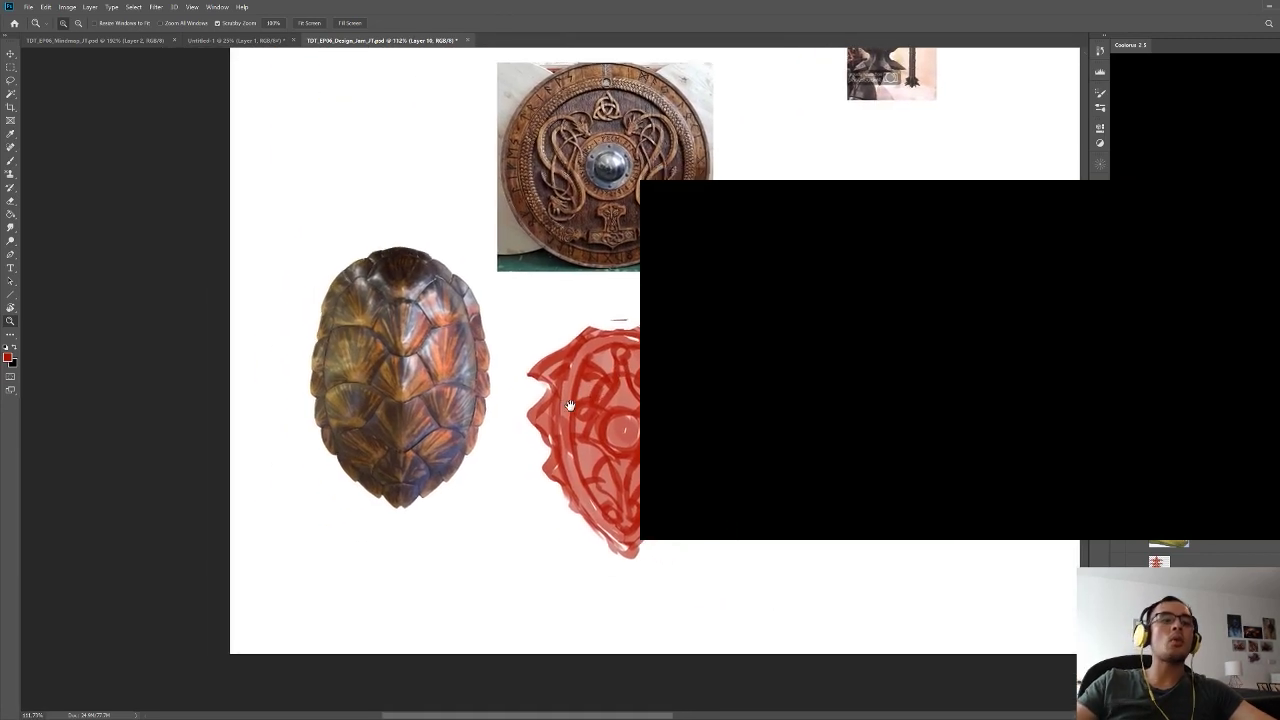
left_click_drag(550, 347, 578, 347)
left_click_drag(521, 376, 519, 387)
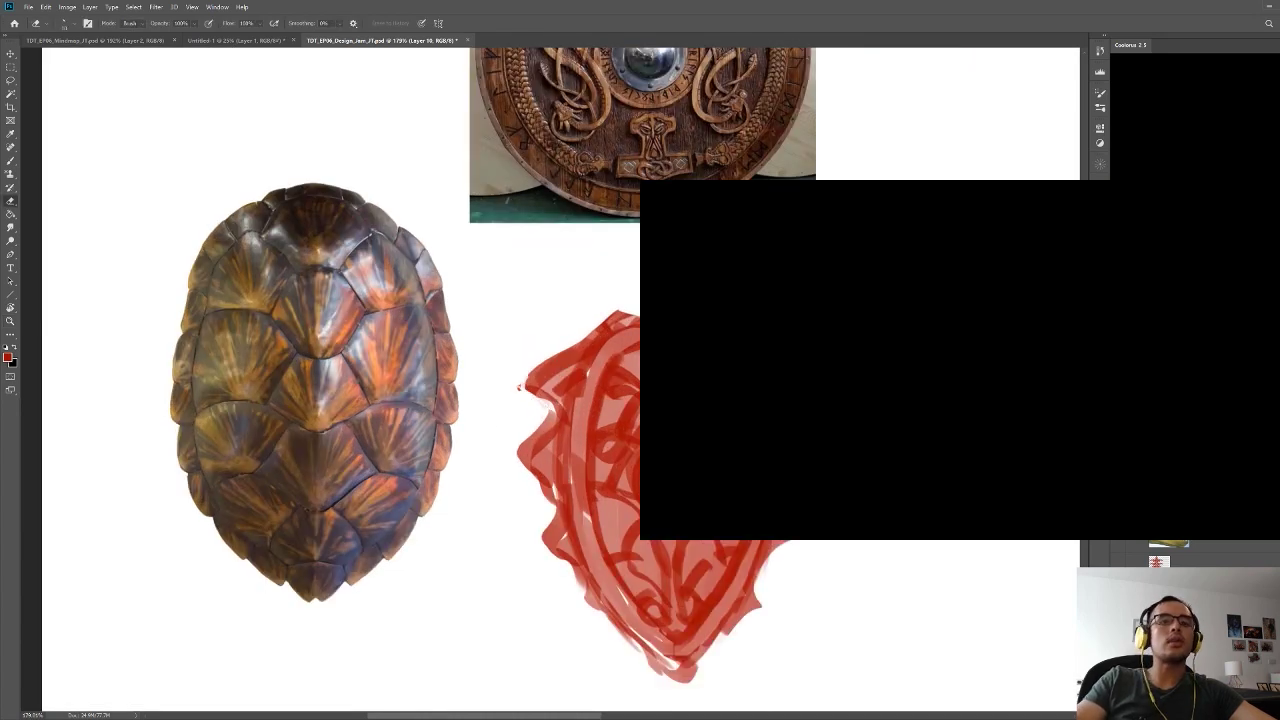
left_click_drag(519, 387, 510, 341)
- Add dark red accent marks along the rim between the inner panel and the jagged plates
key("b")
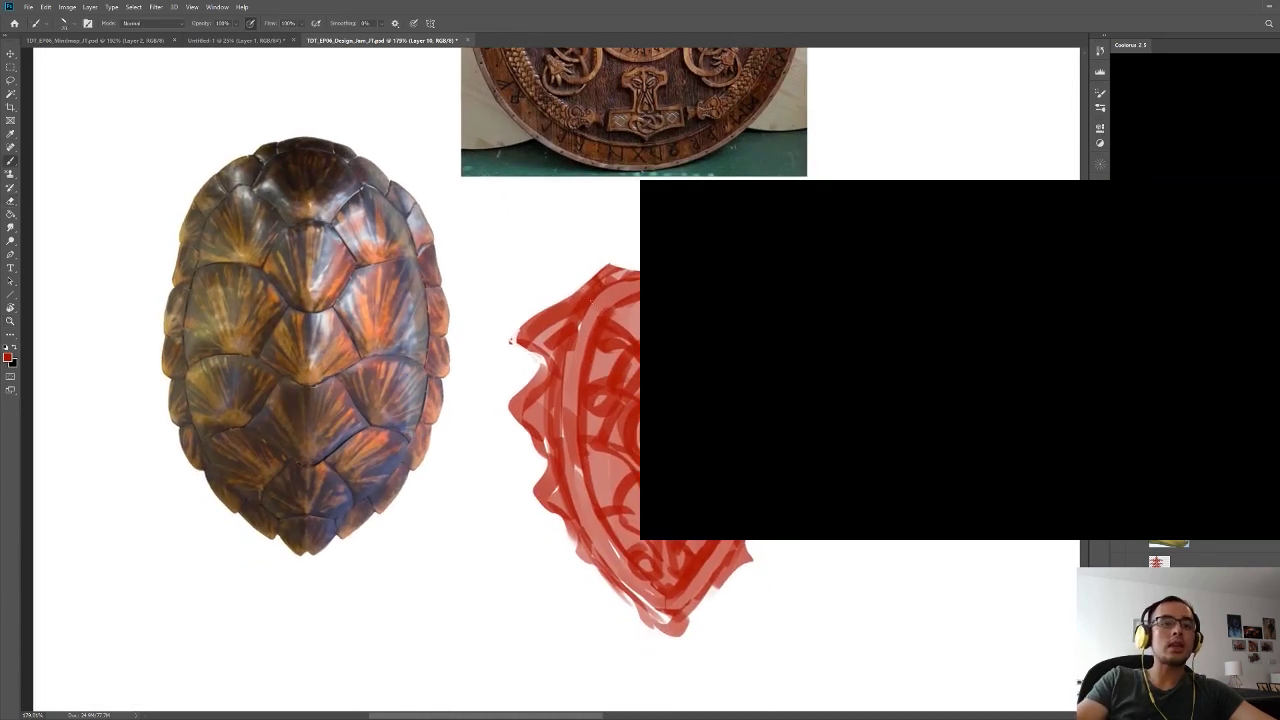
mouse_move(615, 298)
left_mouse_down()
mouse_move(425, 325)
mouse_move(499, 399)
mouse_move(571, 295)
left_mouse_up()
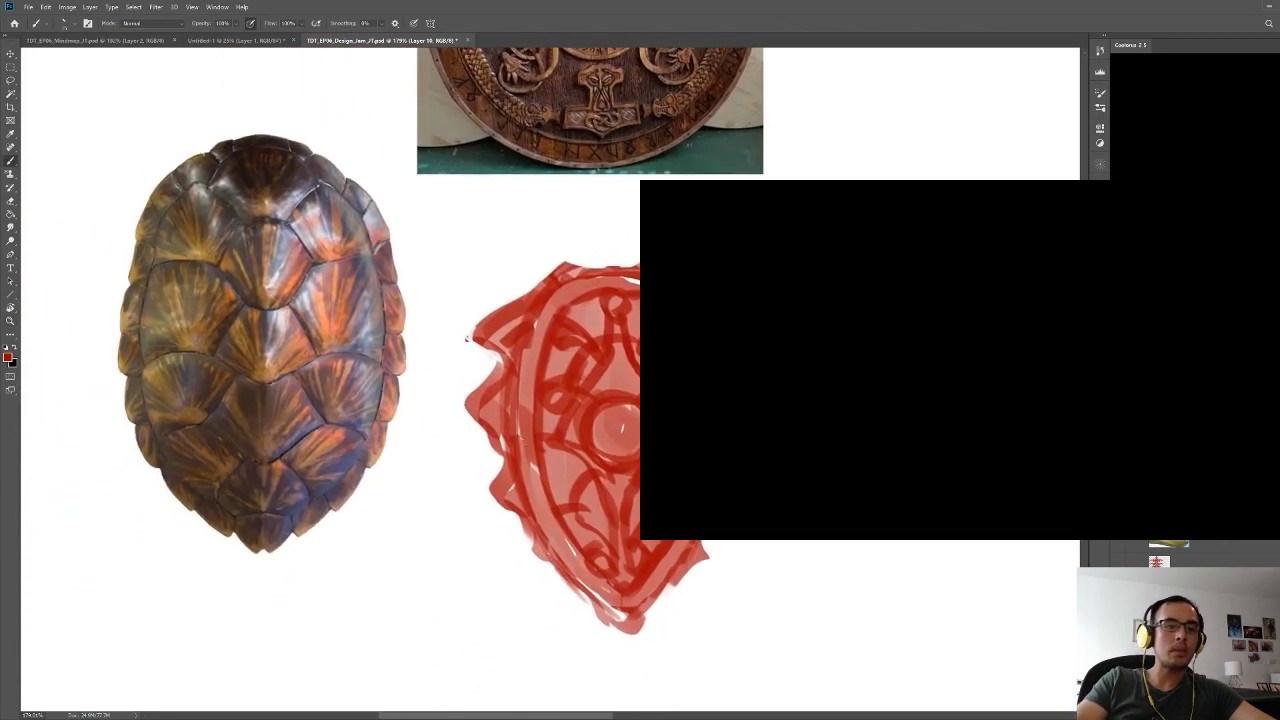
left_click_drag(526, 440, 546, 313)
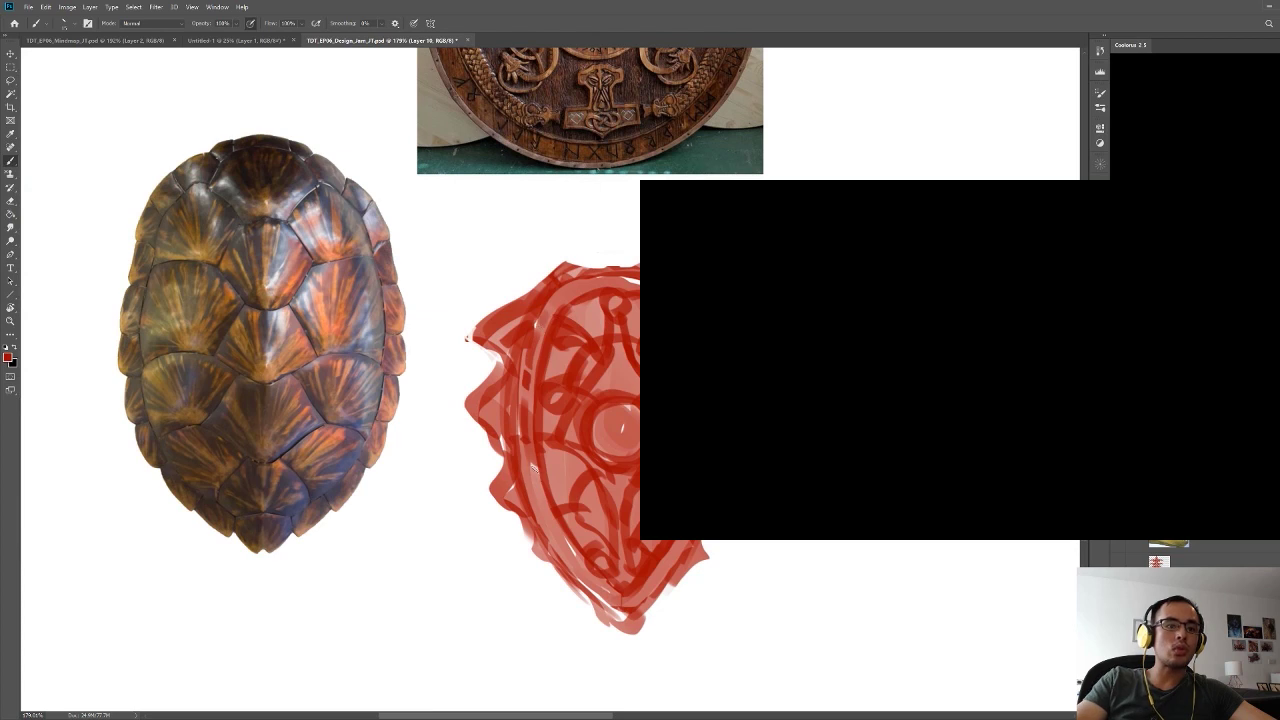
mouse_move(531, 467)
left_mouse_down()
mouse_move(616, 600)
mouse_move(678, 546)
left_mouse_up()
- Draw dark strap bands across the shield's upper-left and lower-left rim, erasing thin gaps to define them
left_click_drag(536, 289, 610, 336)
key("e")
key("b")
key("e")
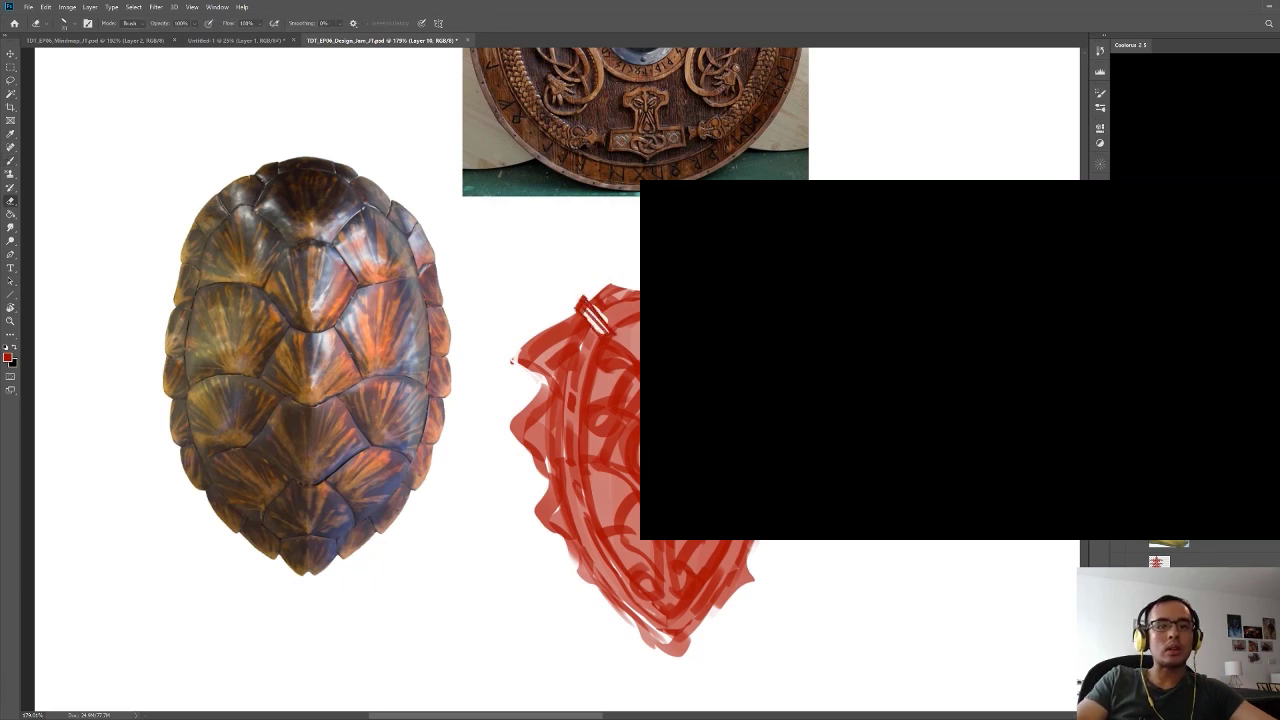
key("b")
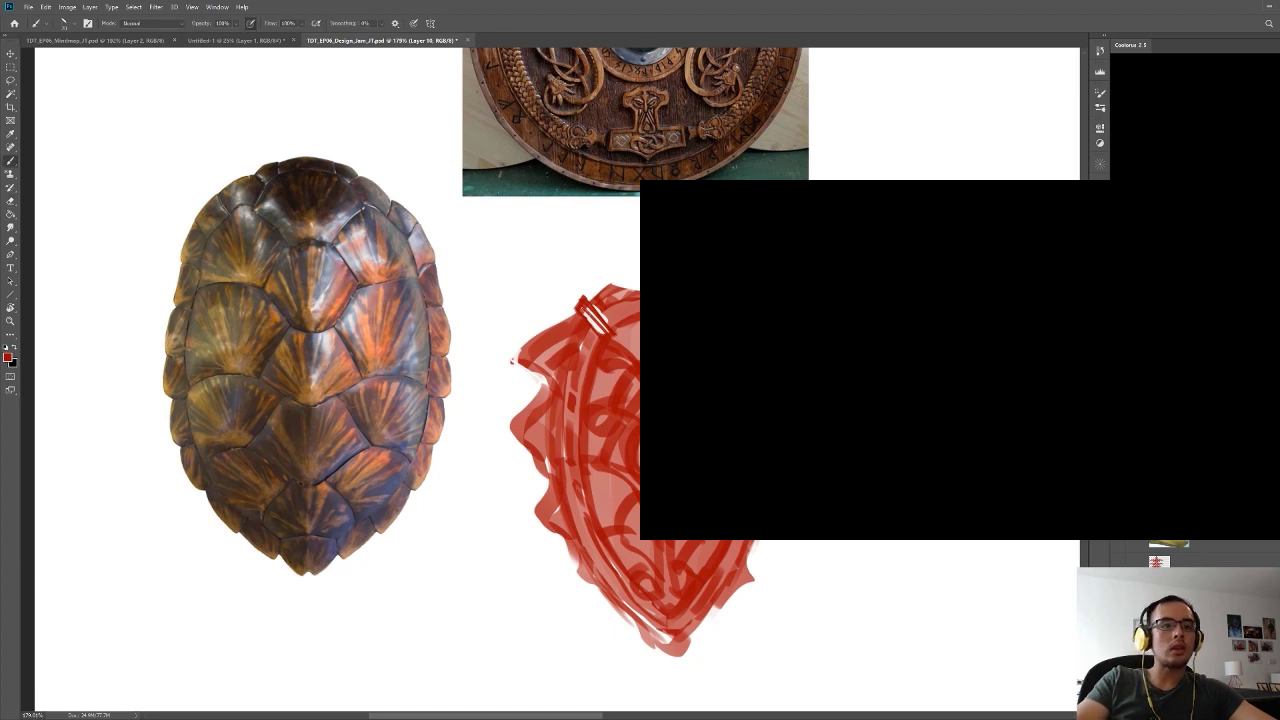
left_click_drag(584, 308, 606, 332)
key("e")
left_click_drag(583, 569, 604, 549)
key("b")
key("e")
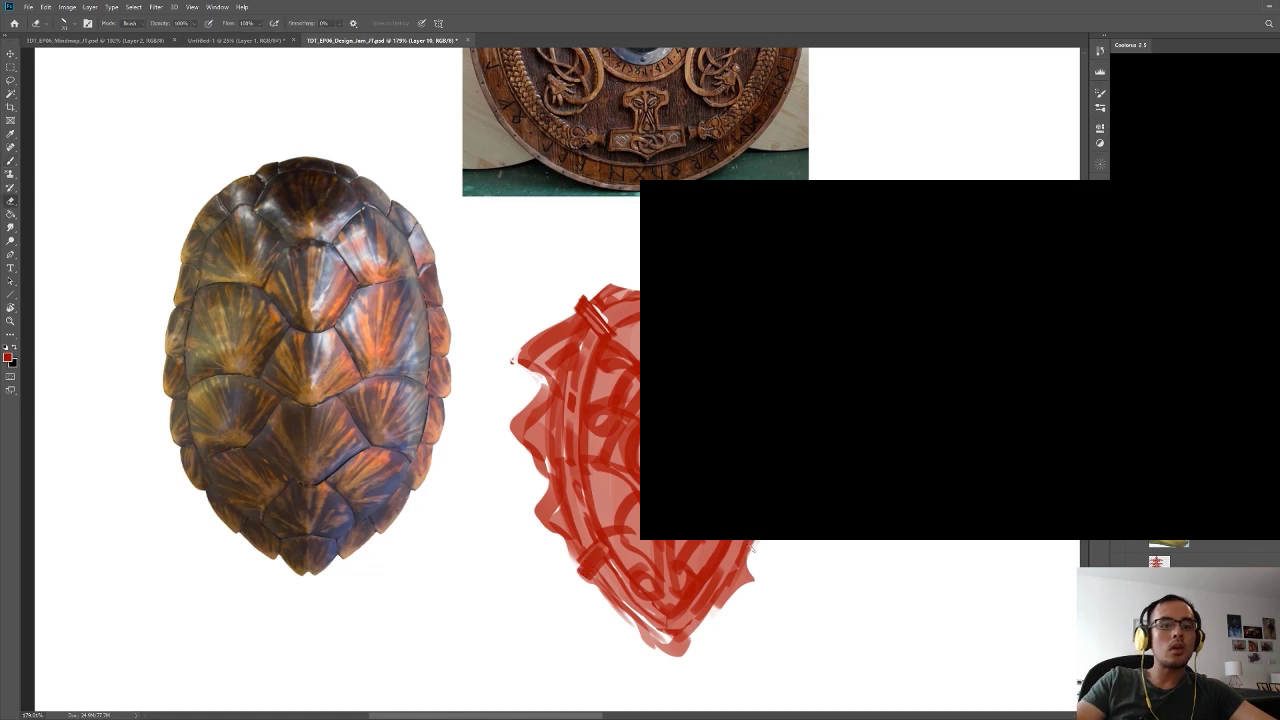
- Erase the rough edges along the shield's lower rim and around its bottom tip, and save the document
mouse_move(751, 549)
left_mouse_down()
mouse_move(724, 548)
mouse_move(758, 569)
left_mouse_up()
key("b")
mouse_move(751, 480)
left_mouse_down()
mouse_move(743, 540)
mouse_move(747, 385)
left_mouse_up()
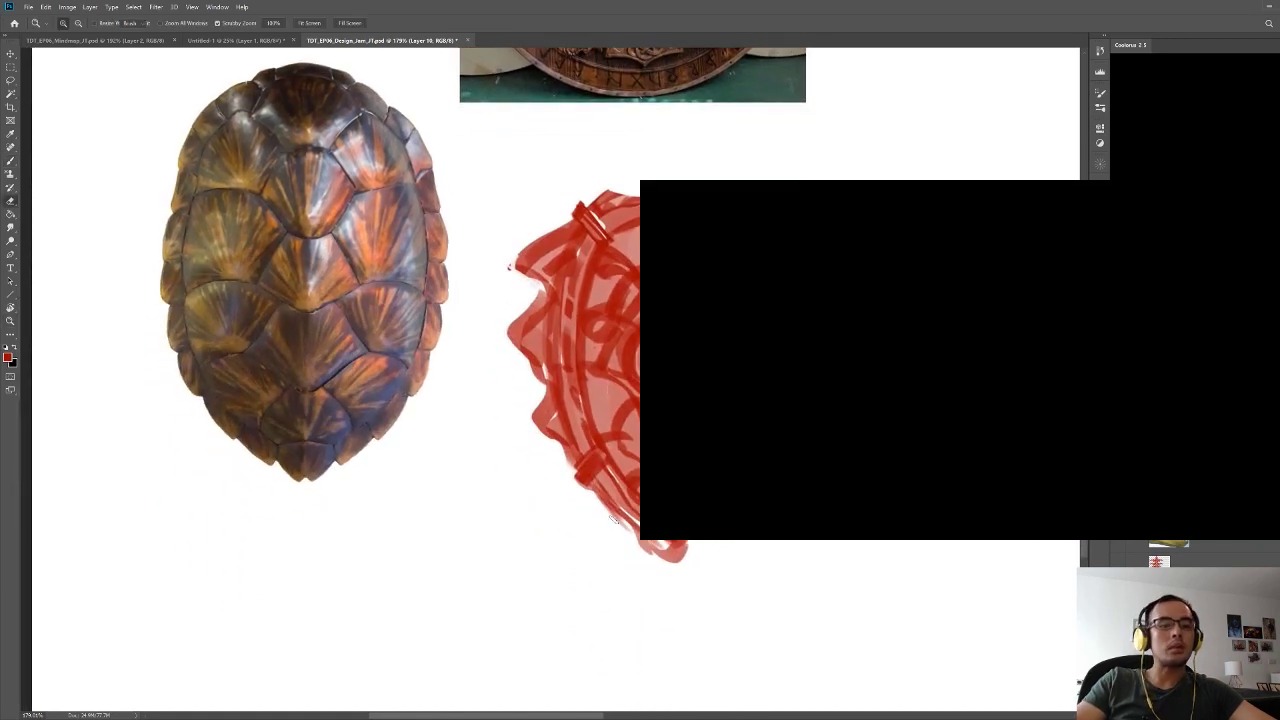
key("e")
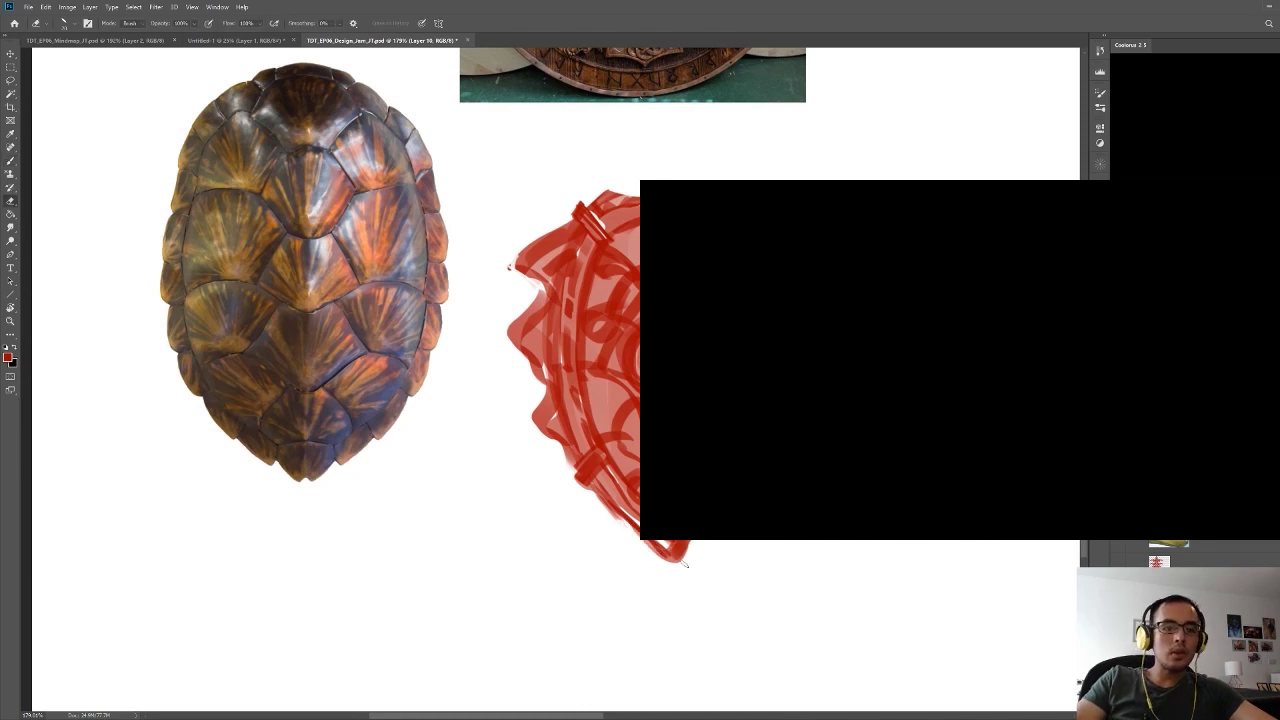
key("z")
left_click_drag(749, 391, 675, 391)
key("ctrl+s")
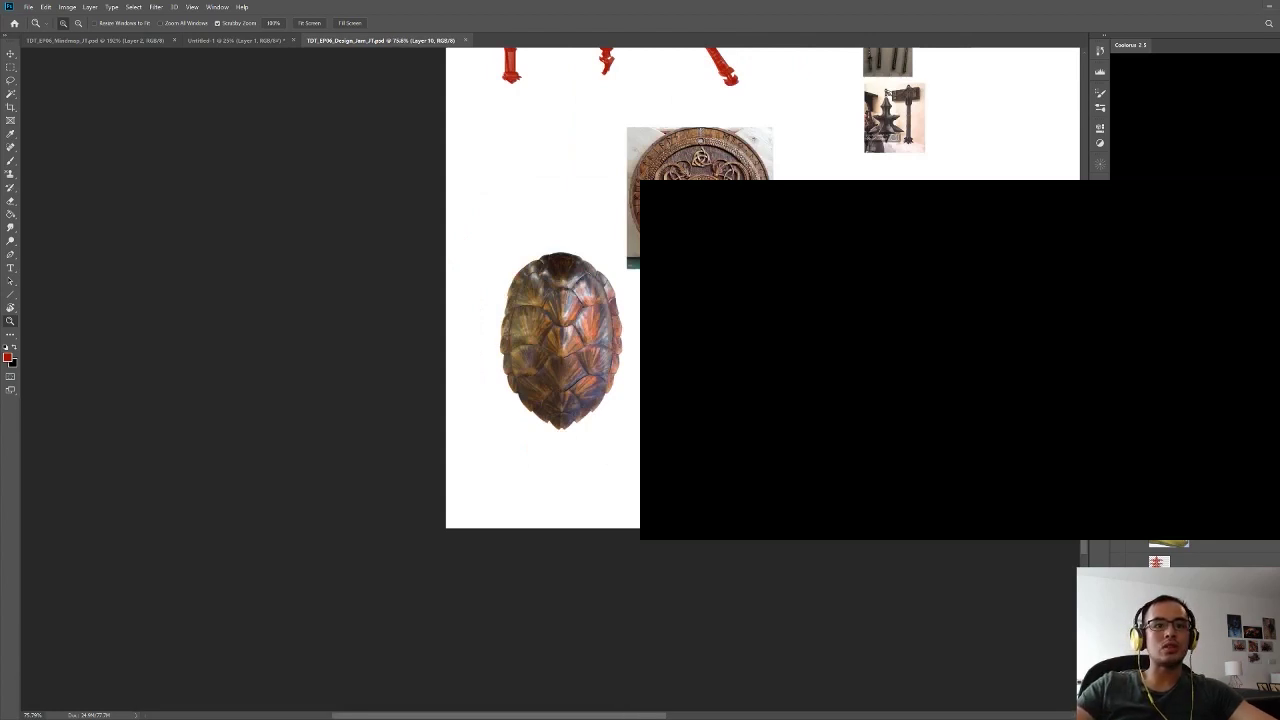
- Paste the ornate two-handled urn photo as a reference, scale it down and place it beside the red shield sketch
left_click_drag(980, 310, 658, 476)
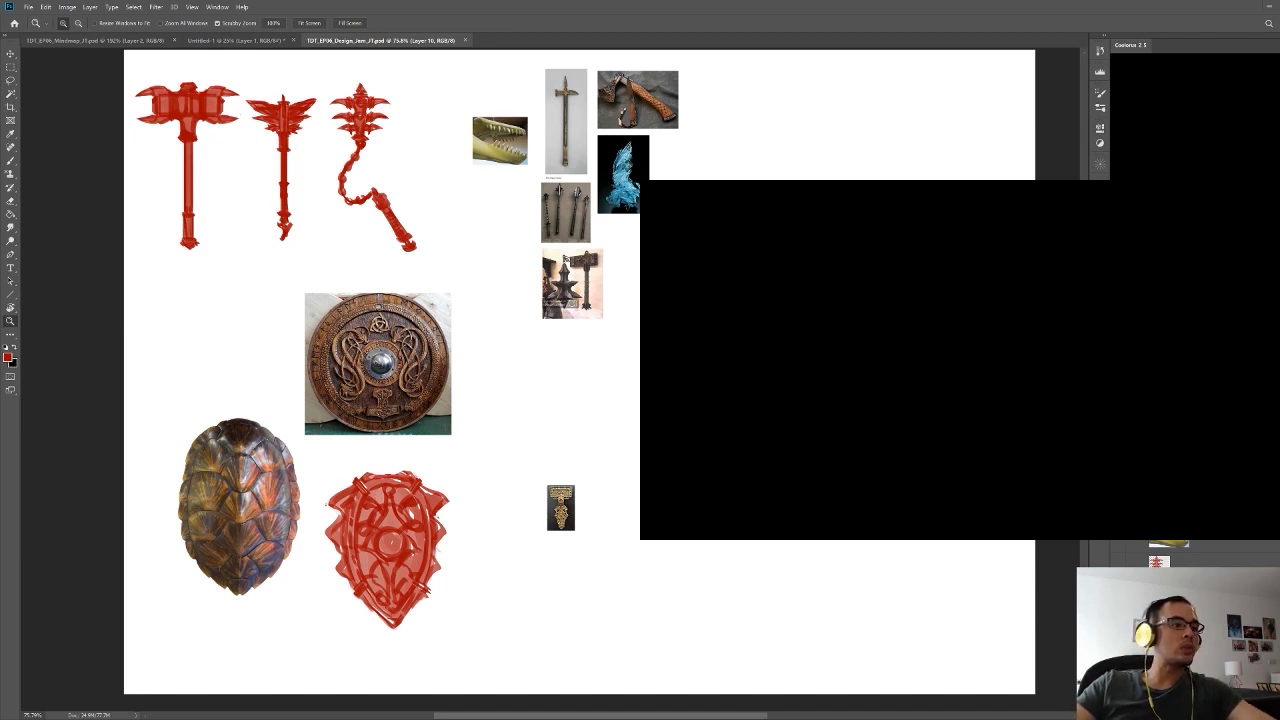
key("ctrl+v")
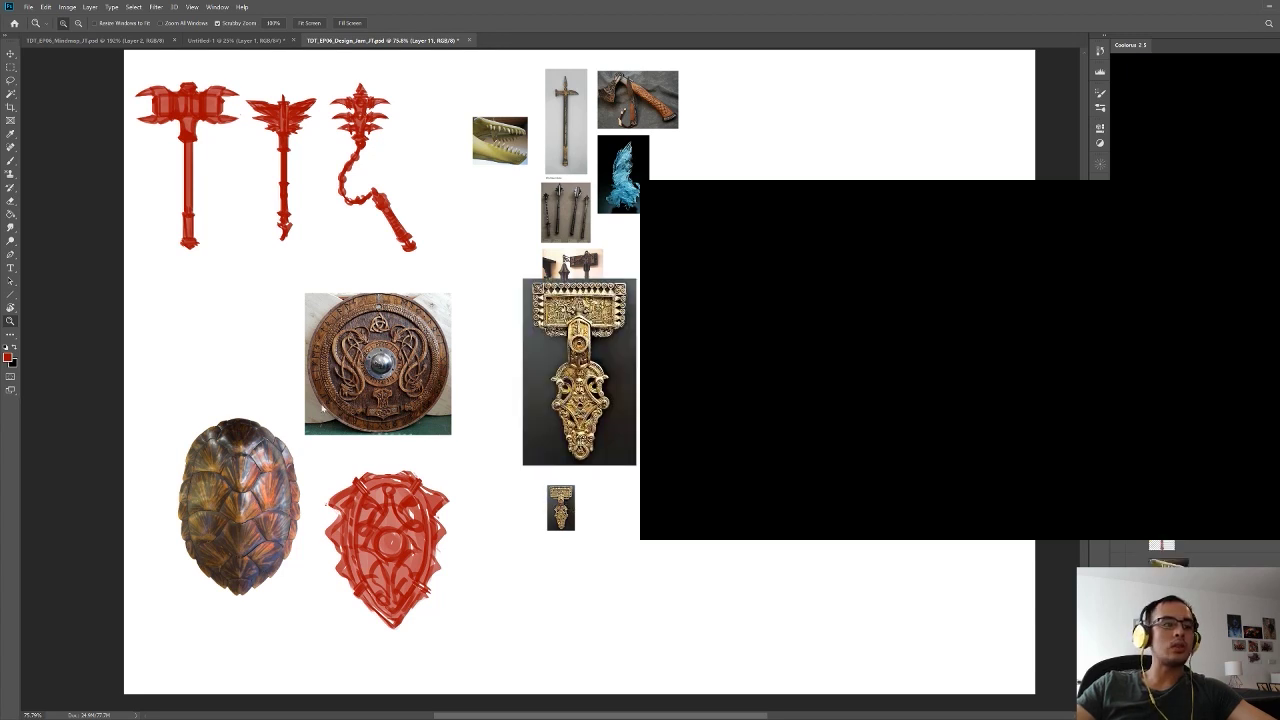
key("ctrl+z")
key("ctrl+v")
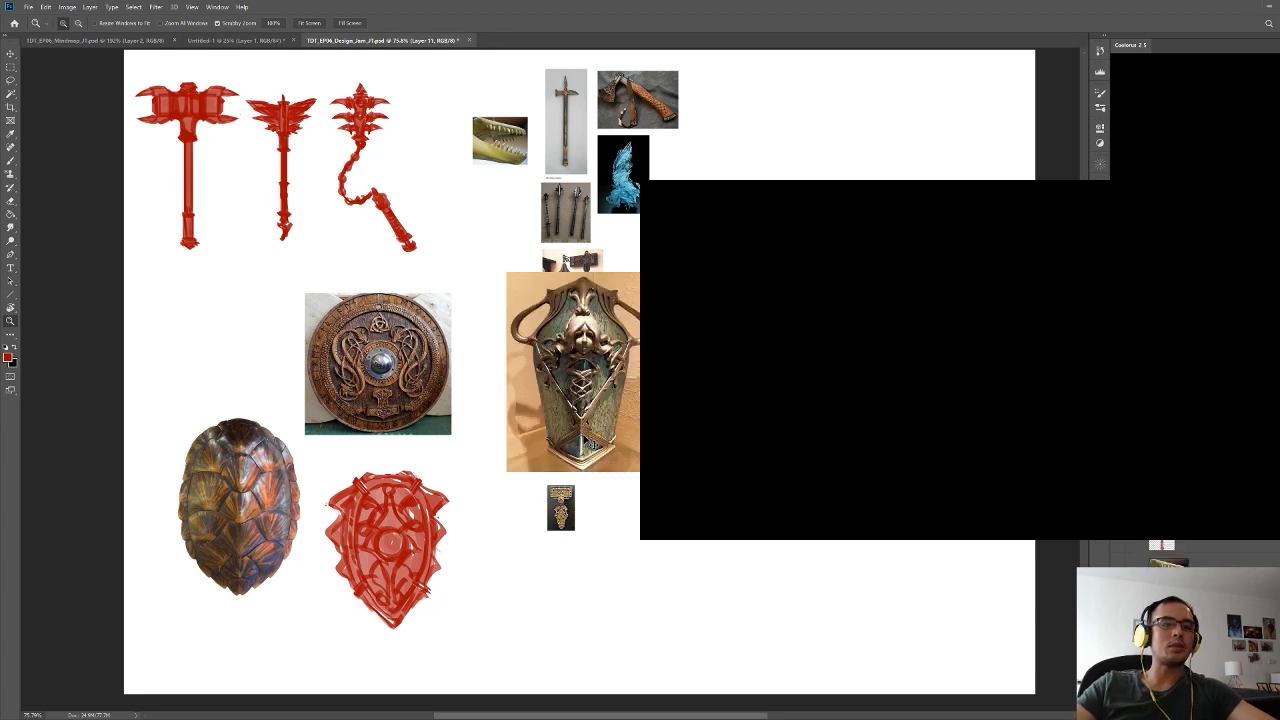
left_click_drag(593, 444, 557, 563)
key("ctrl+t")
left_click_drag(615, 390, 541, 495)
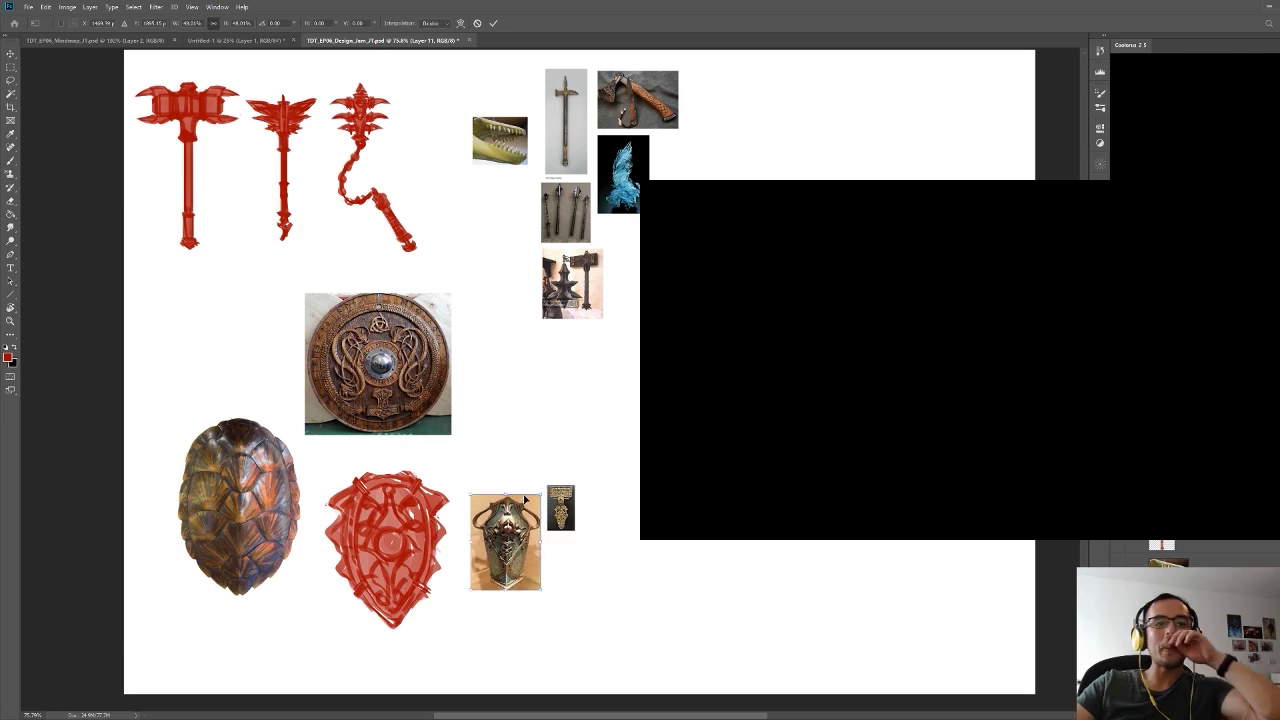
key("Return")
- Draw a pointed red peak on the shield's upper edge, starting from the upper-left strap, redoing strokes until the shape fits
key("z")
left_click_drag(495, 550, 531, 486)
mouse_move(230, 599)
left_mouse_down()
mouse_move(439, 497)
mouse_move(465, 459)
mouse_move(633, 443)
mouse_move(598, 515)
mouse_move(595, 565)
mouse_move(593, 552)
left_mouse_up()
left_click(414, 463, "ctrl")
mouse_move(615, 493)
left_mouse_down()
mouse_move(618, 531)
mouse_move(636, 532)
mouse_move(610, 376)
left_mouse_up()
mouse_move(611, 375)
left_mouse_down()
mouse_move(612, 432)
mouse_move(639, 424)
left_mouse_up()
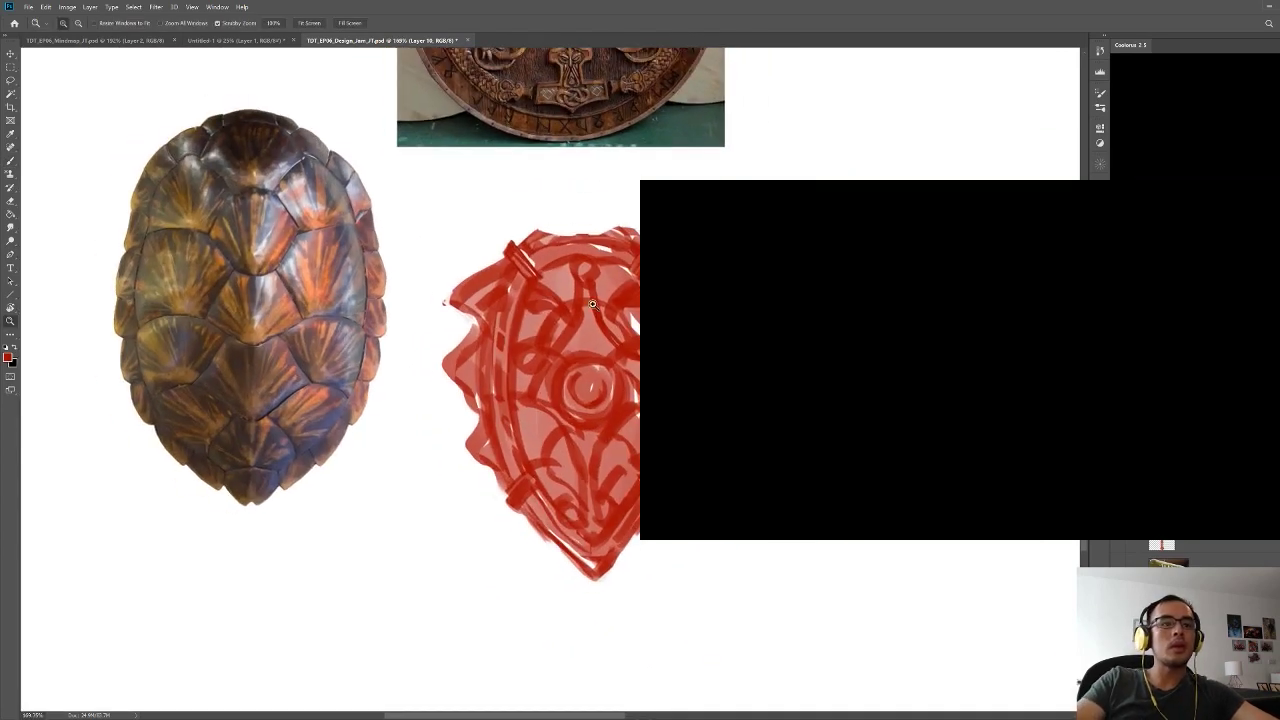
left_click_drag(520, 252, 574, 215)
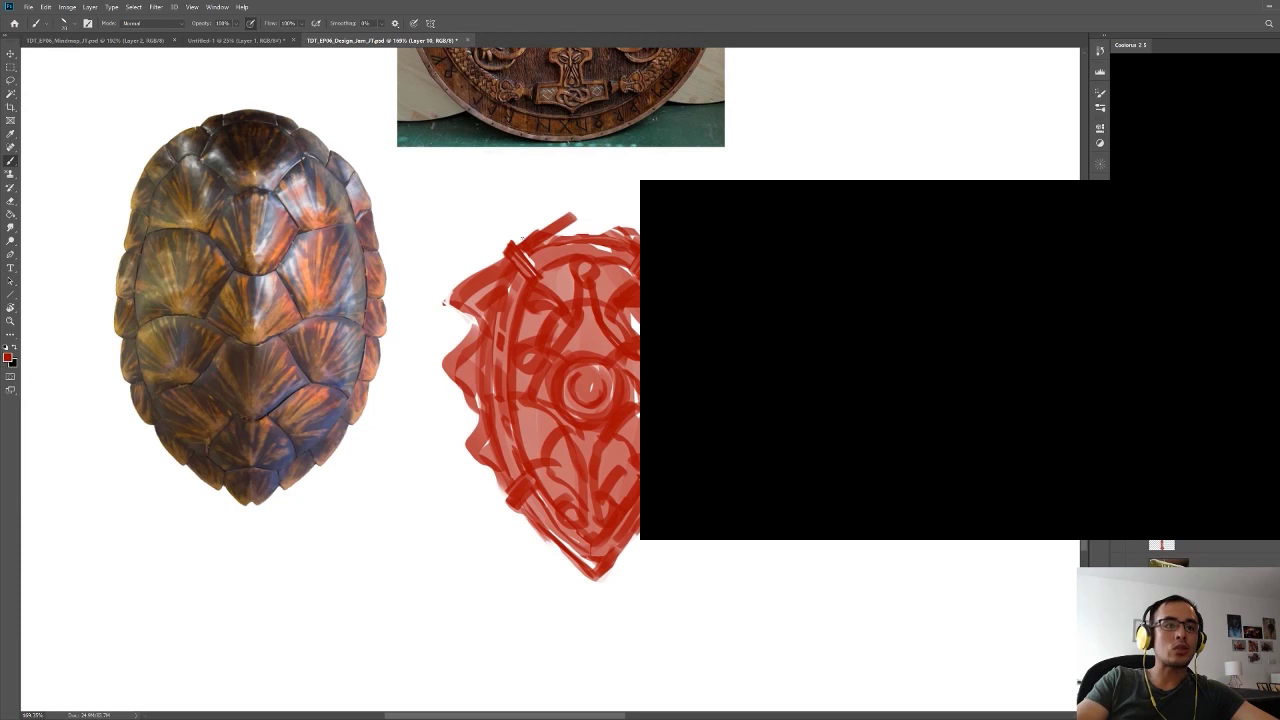
key("ctrl+z")
left_click_drag(514, 249, 612, 225)
key("ctrl+z")
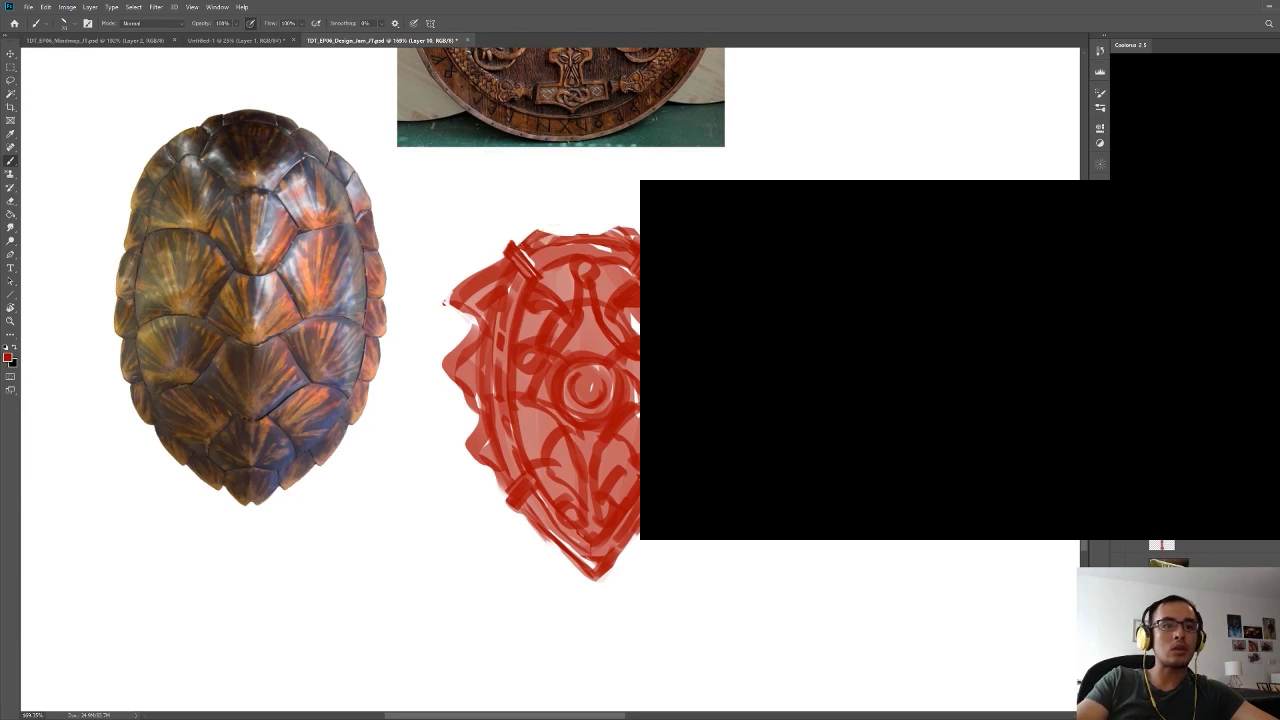
left_click_drag(514, 252, 584, 195)
key("ctrl+z")
left_click_drag(522, 250, 578, 205)
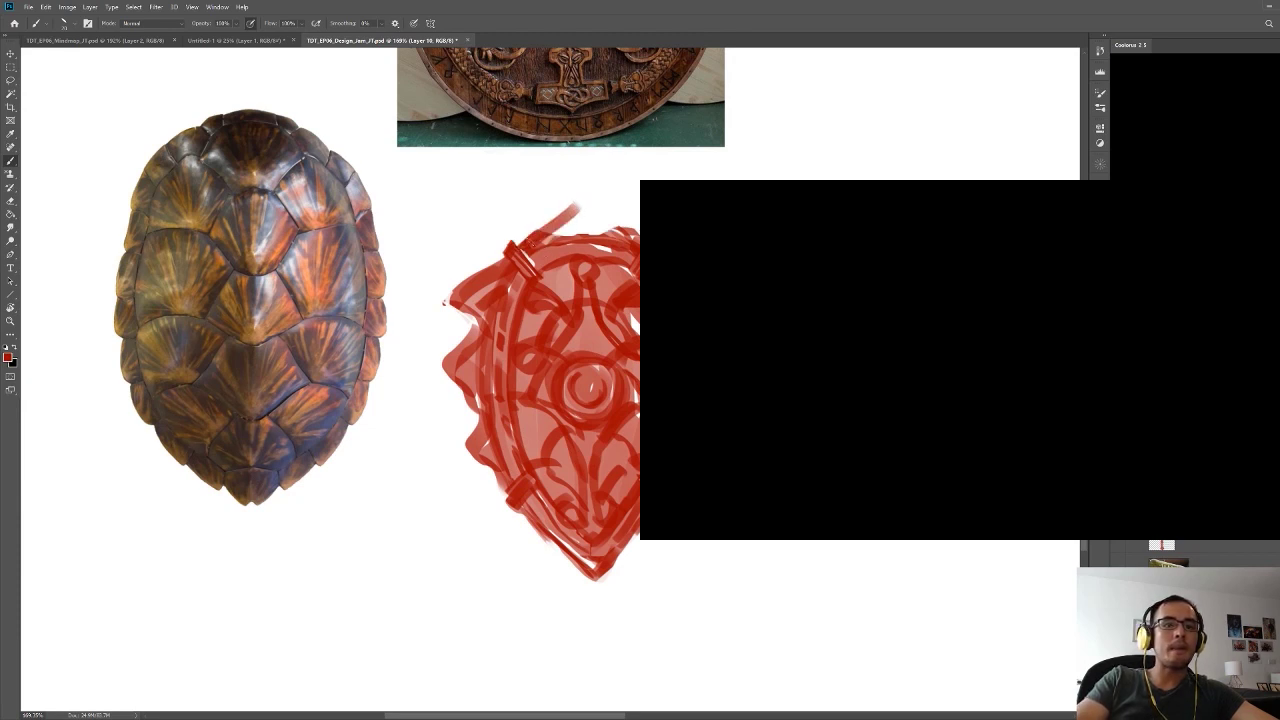
key("ctrl+z")
mouse_move(514, 250)
left_mouse_down()
mouse_move(568, 226)
mouse_move(630, 241)
left_mouse_up()
key("ctrl+z")
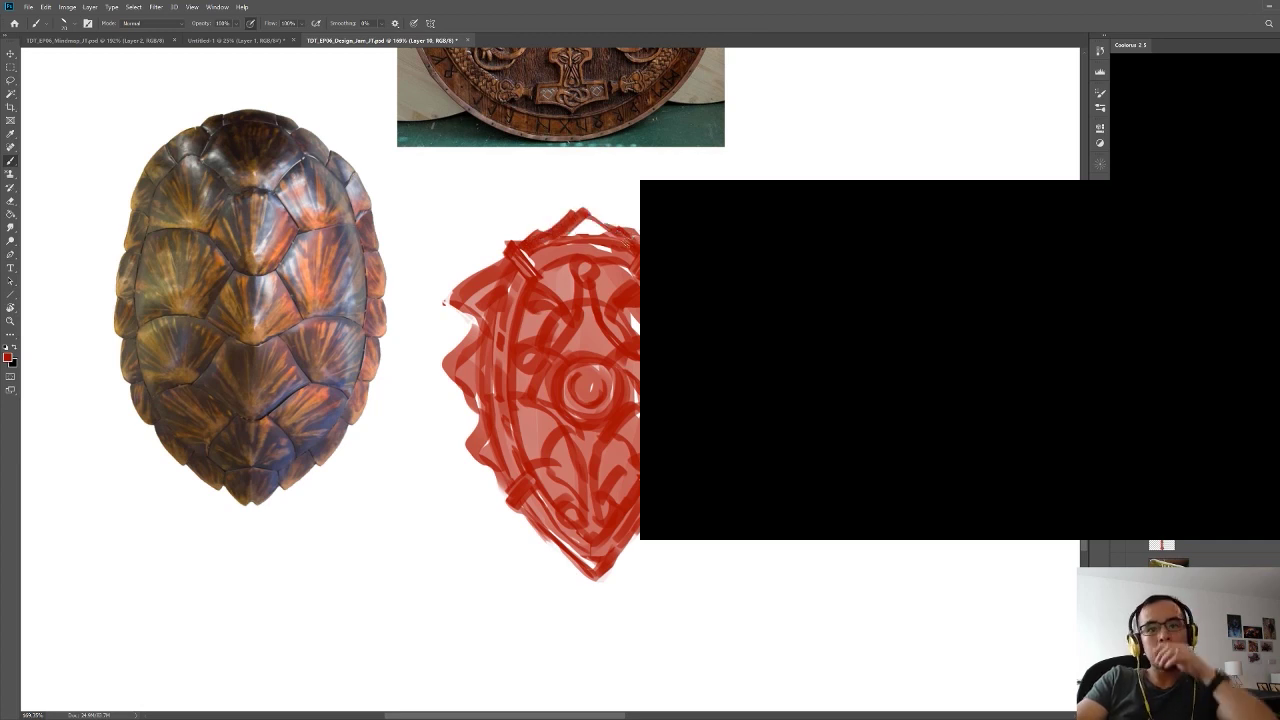
- Erase along the shield's left rim to sharpen the jagged plates, and add small dark red accents in the notches between them
key("e")
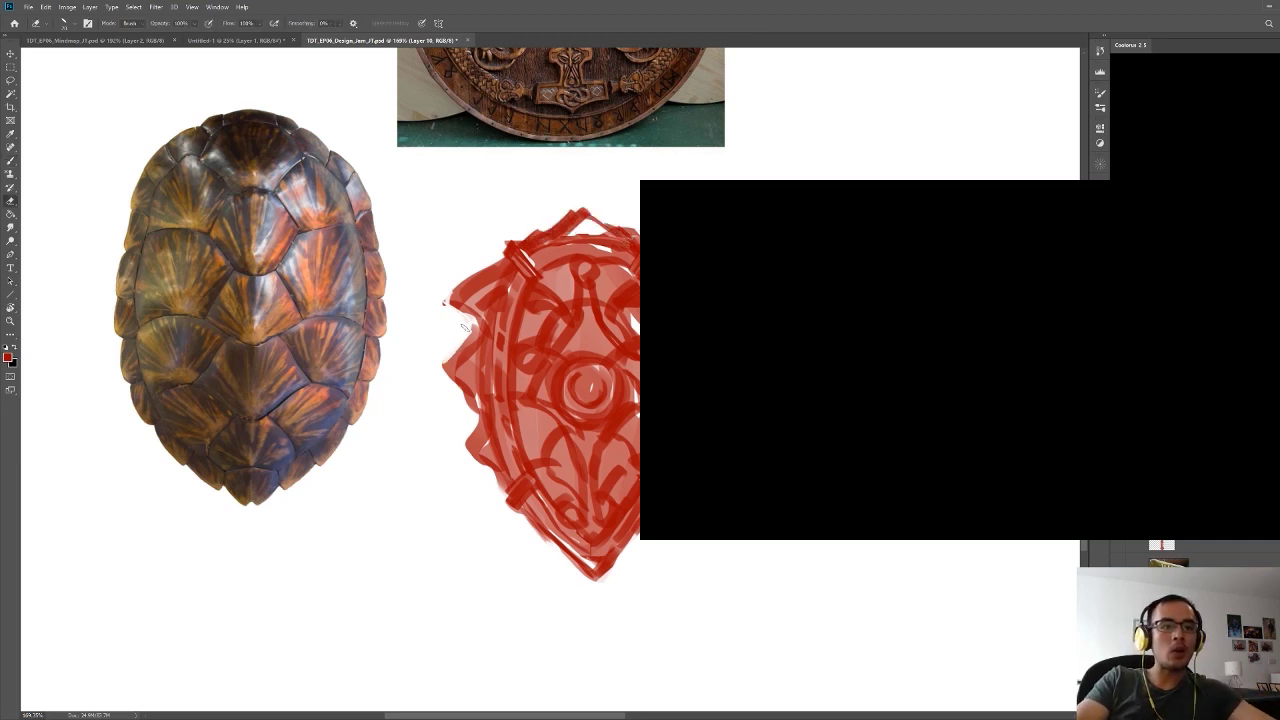
mouse_move(464, 327)
left_mouse_down()
mouse_move(448, 304)
mouse_move(440, 376)
mouse_move(470, 422)
mouse_move(470, 458)
left_mouse_up()
left_click_drag(474, 456, 503, 486)
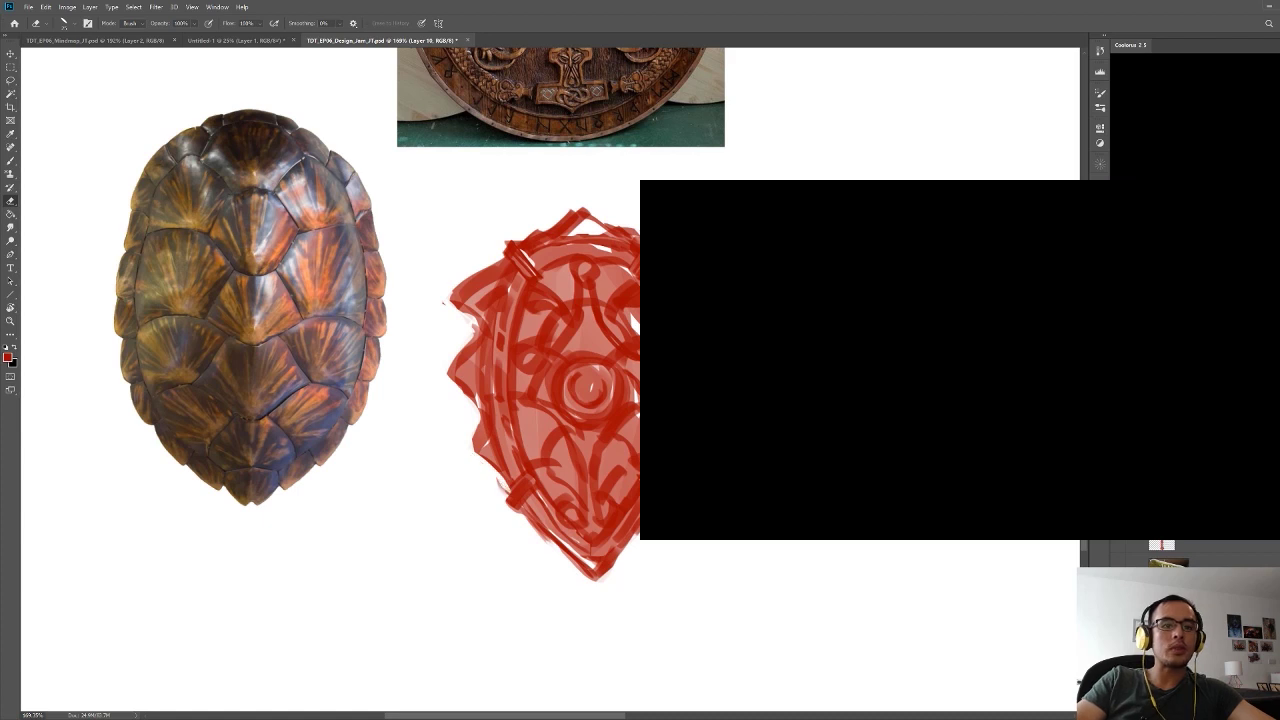
key("b")
left_click_drag(474, 398, 482, 418)
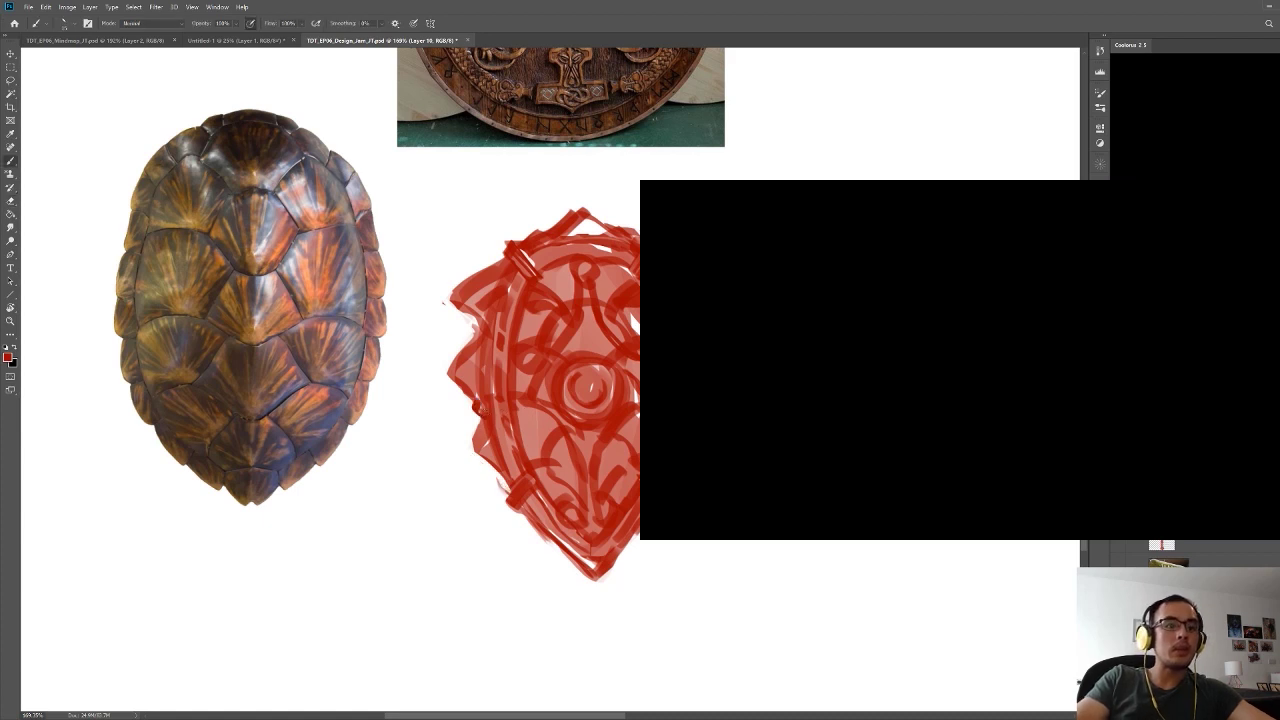
left_click_drag(472, 319, 480, 336)
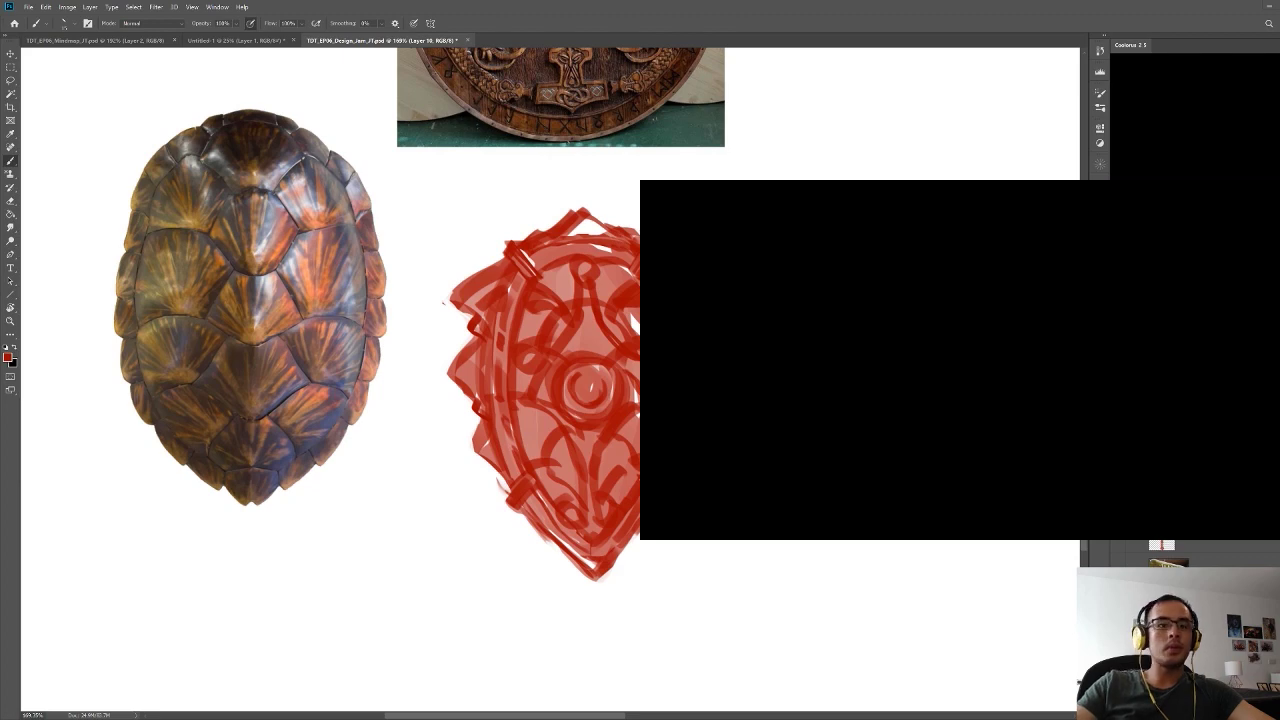
- Clean up the outer edge of the shield's rim below the lower-left strap with the Eraser, and save the document
left_click_drag(541, 260, 540, 311)
left_click_drag(540, 311, 567, 295)
key("b")
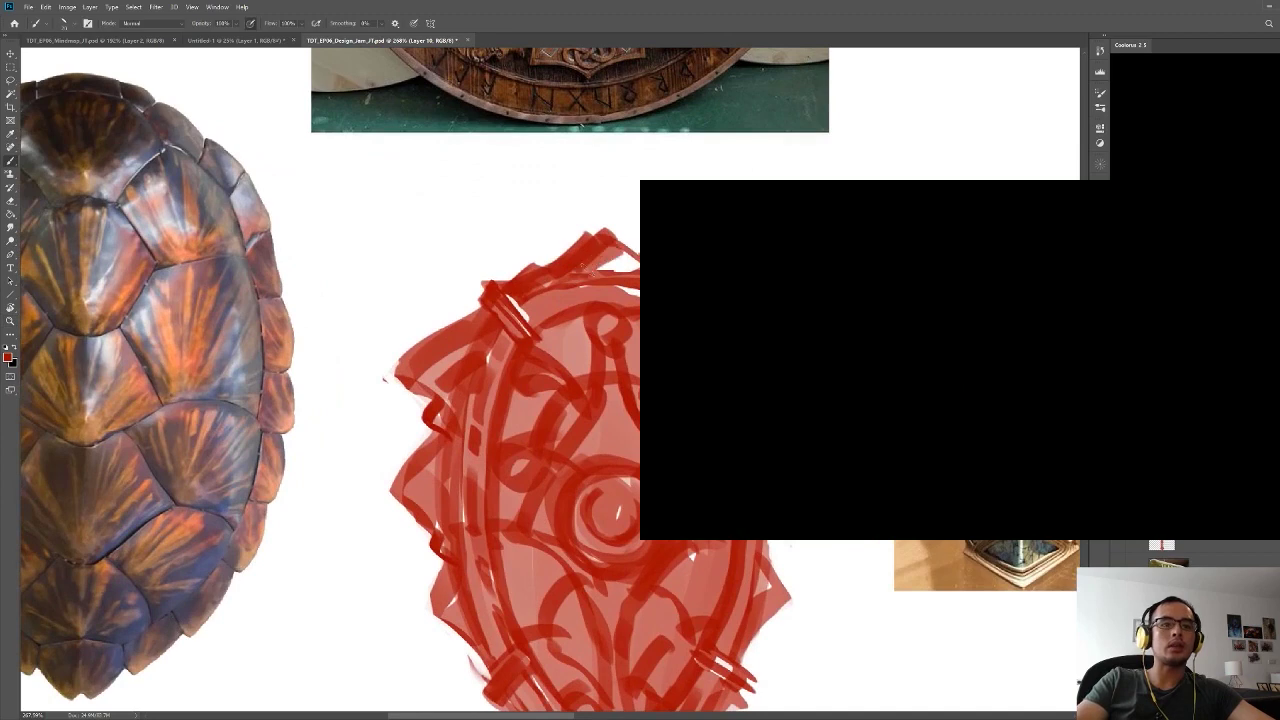
key("z")
left_click_drag(751, 336, 680, 338)
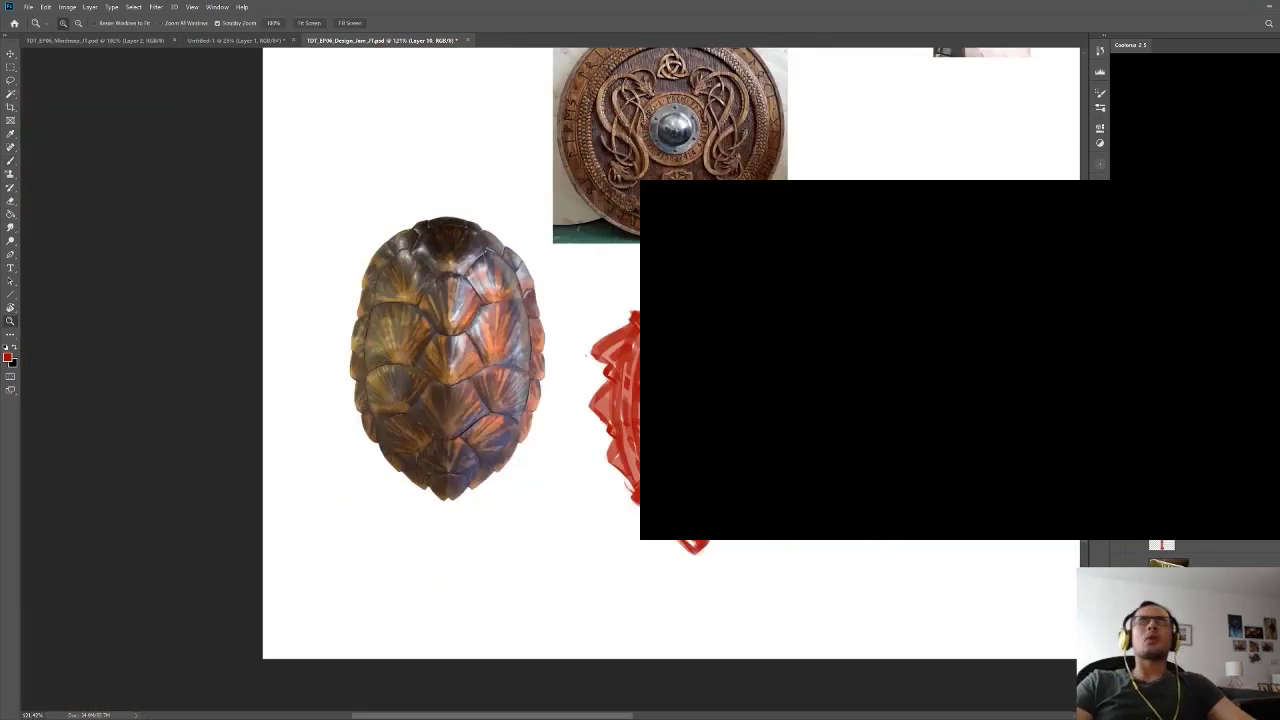
mouse_move(714, 348)
left_mouse_down()
mouse_move(672, 296)
mouse_move(714, 299)
left_mouse_up()
key("b")
key("z")
key("e")
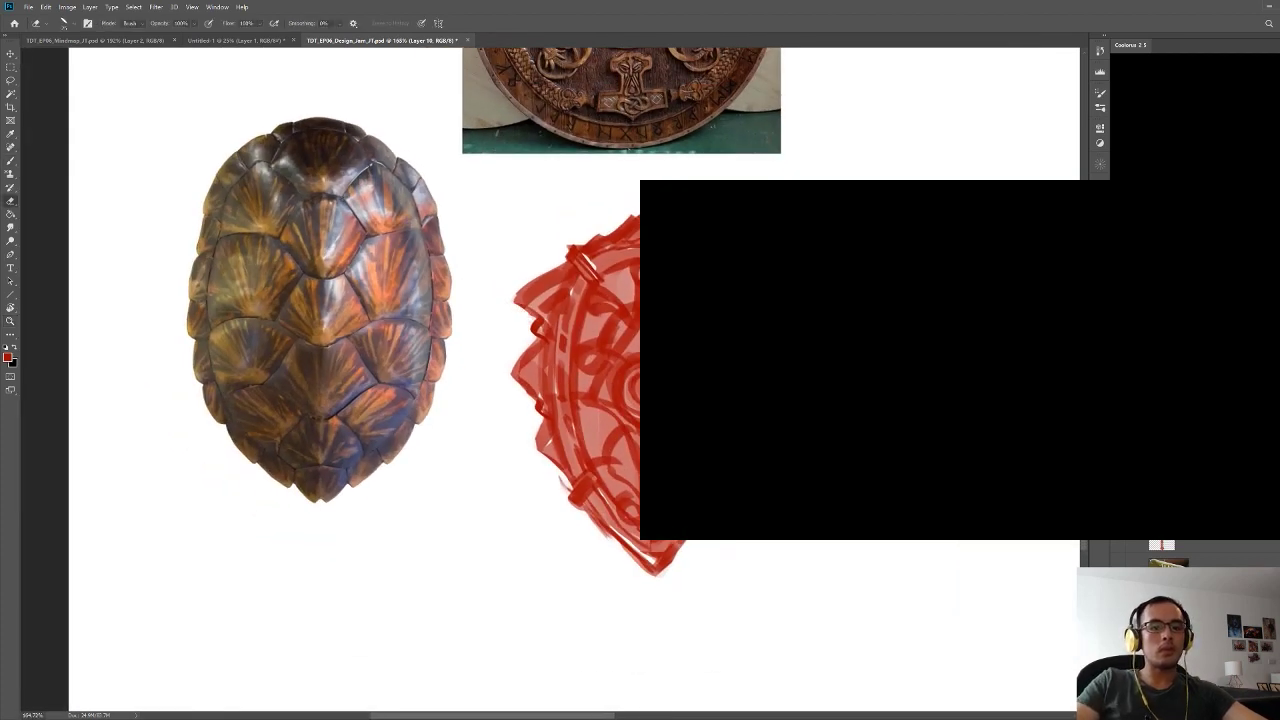
left_click_drag(582, 512, 611, 539)
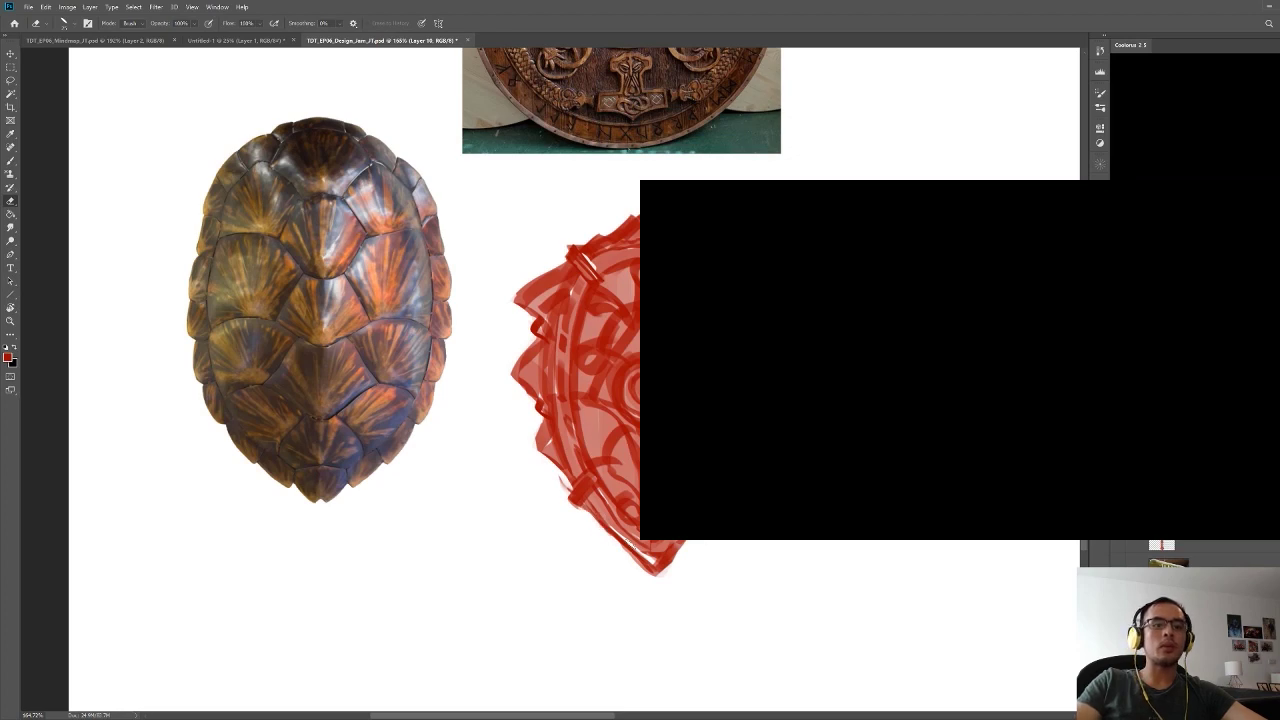
key("z")
left_click_drag(689, 461, 624, 461)
left_click_drag(824, 328, 691, 443)
left_click_drag(691, 443, 617, 262)
key("ctrl+s")
- Remove the crocodile jaw, weapon and brooch reference photos from view, keeping the shield references and the red sketches
key("r")
key("Escape")
left_click_drag(446, 347, 393, 373)
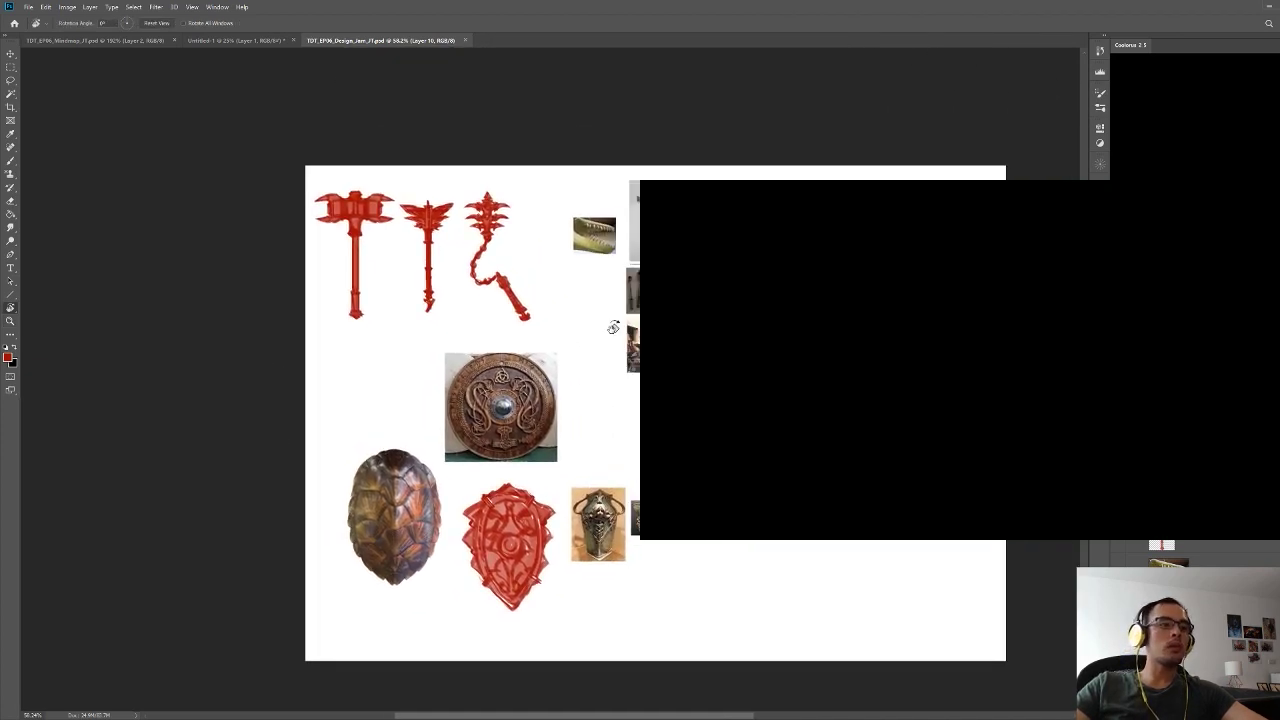
left_click(609, 239, "ctrl")
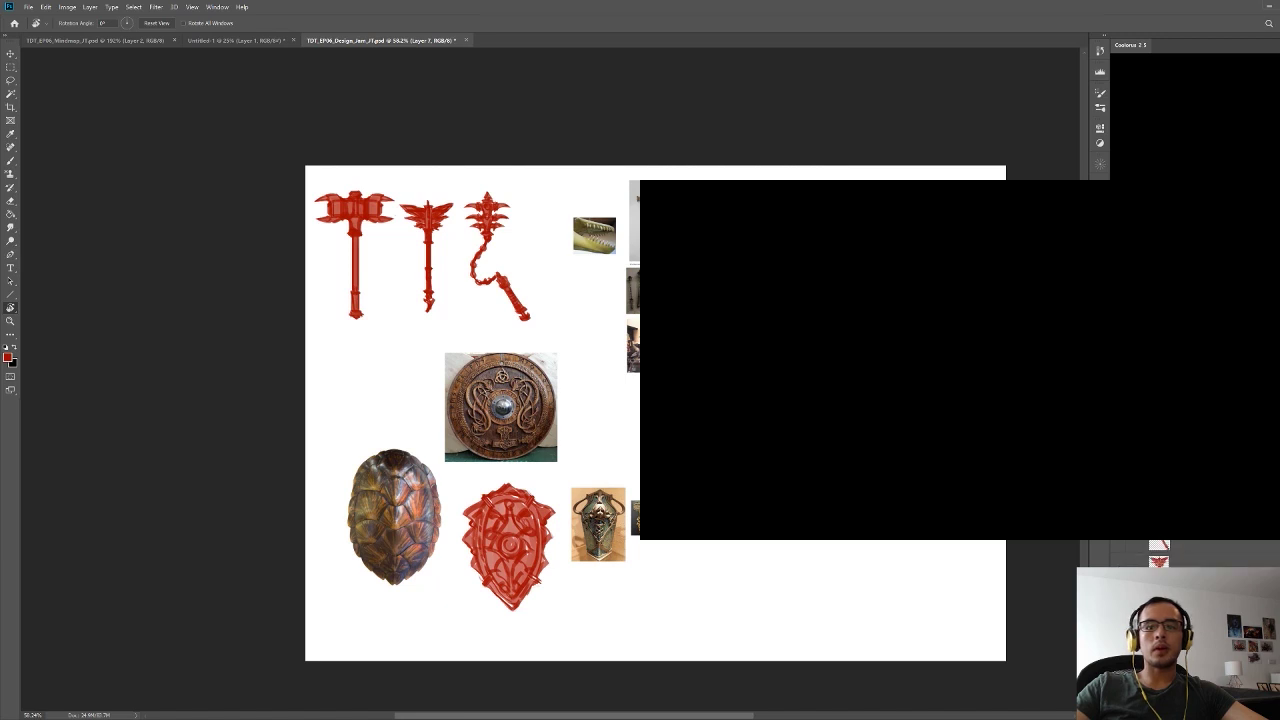
key("Delete")
key("Delete")
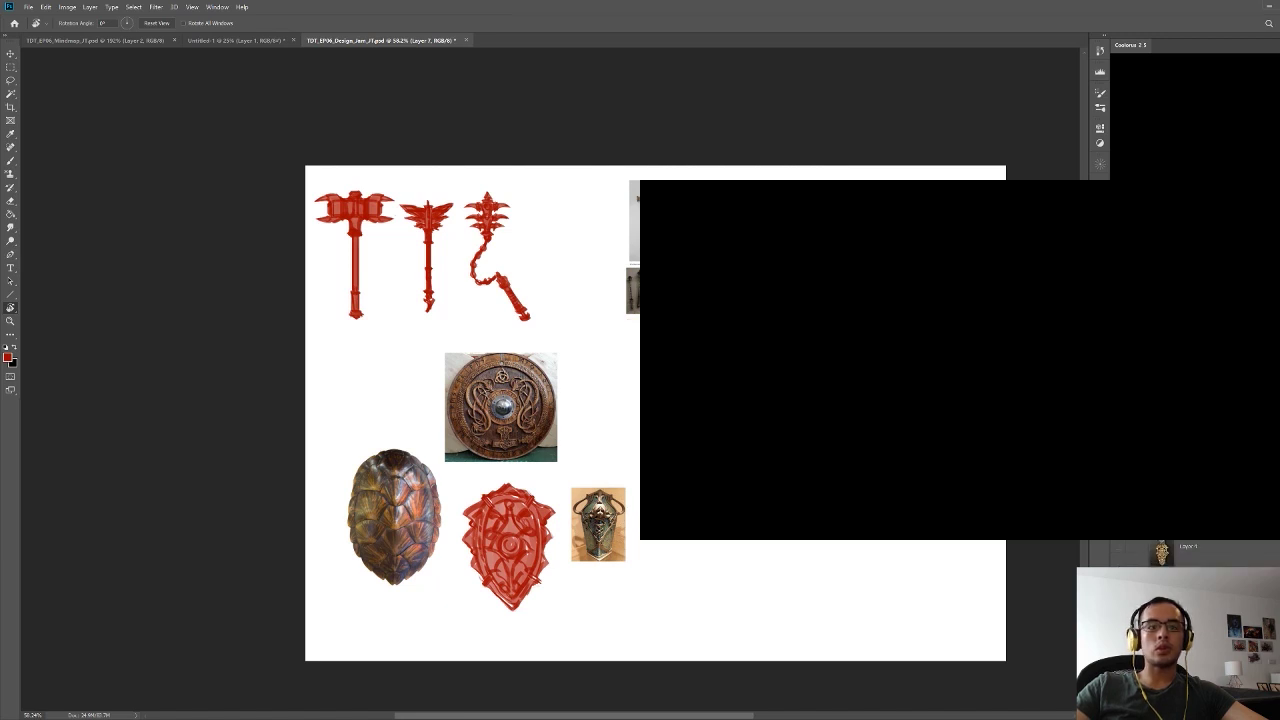
key("Delete")
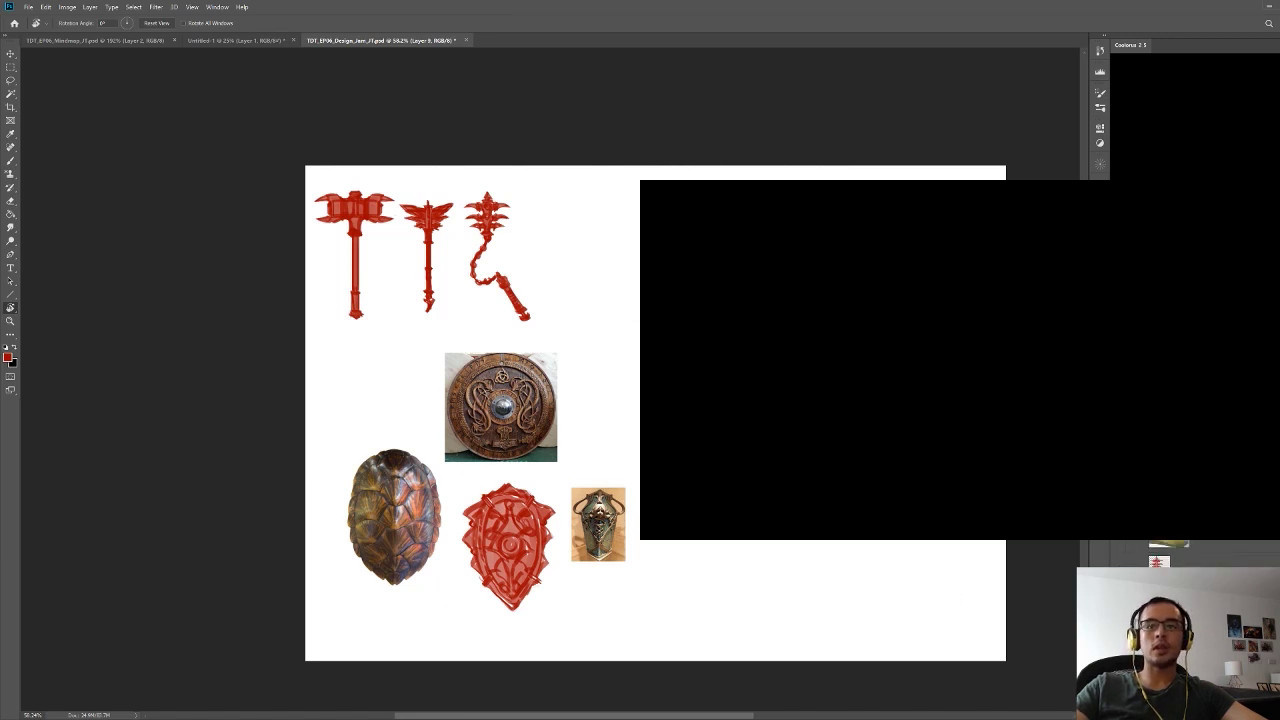
- Group the shield layers under the name Shield and hide the round shield, urn and turtle shell reference photos
key("ctrl+g")
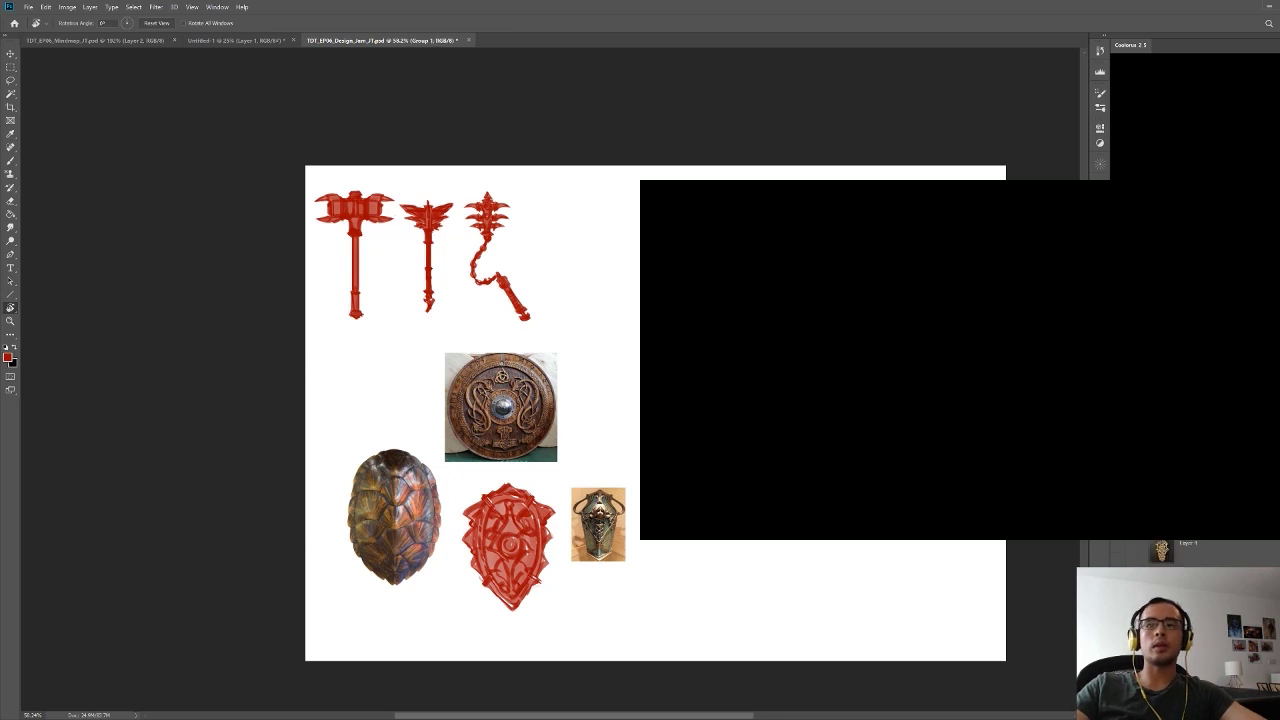
key("Return")
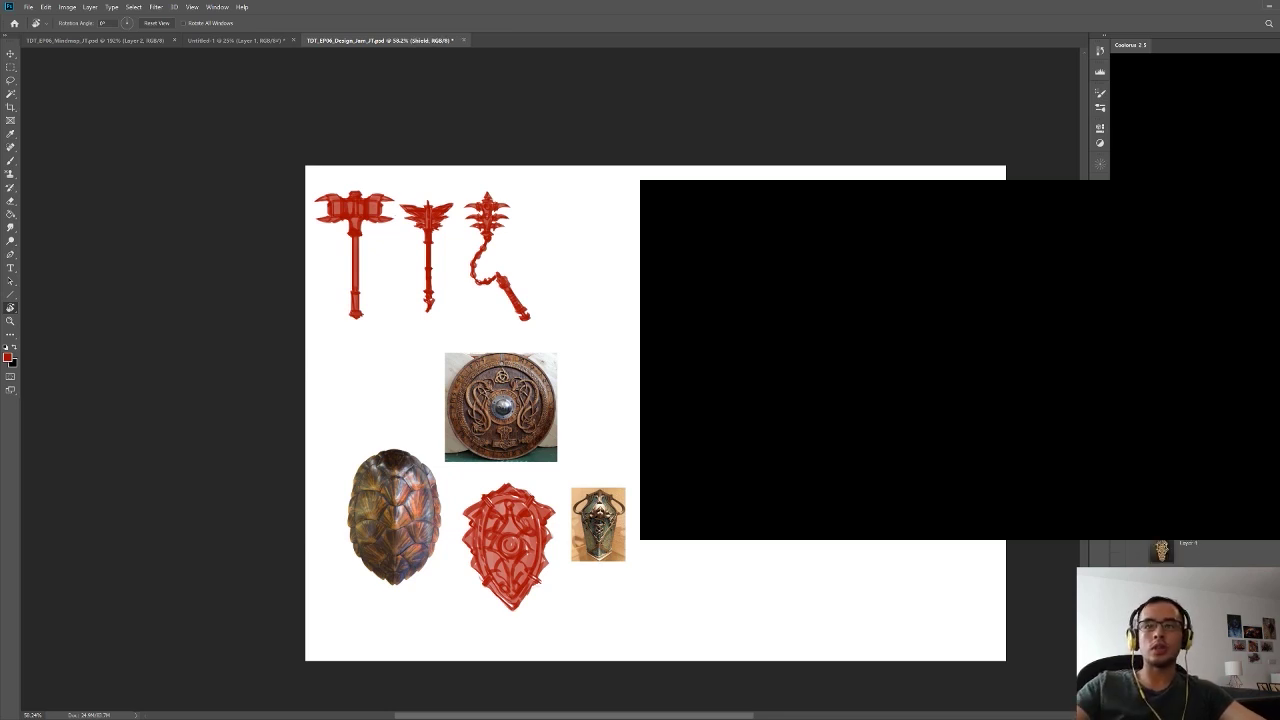
scroll(1190, 500, "down", 2)
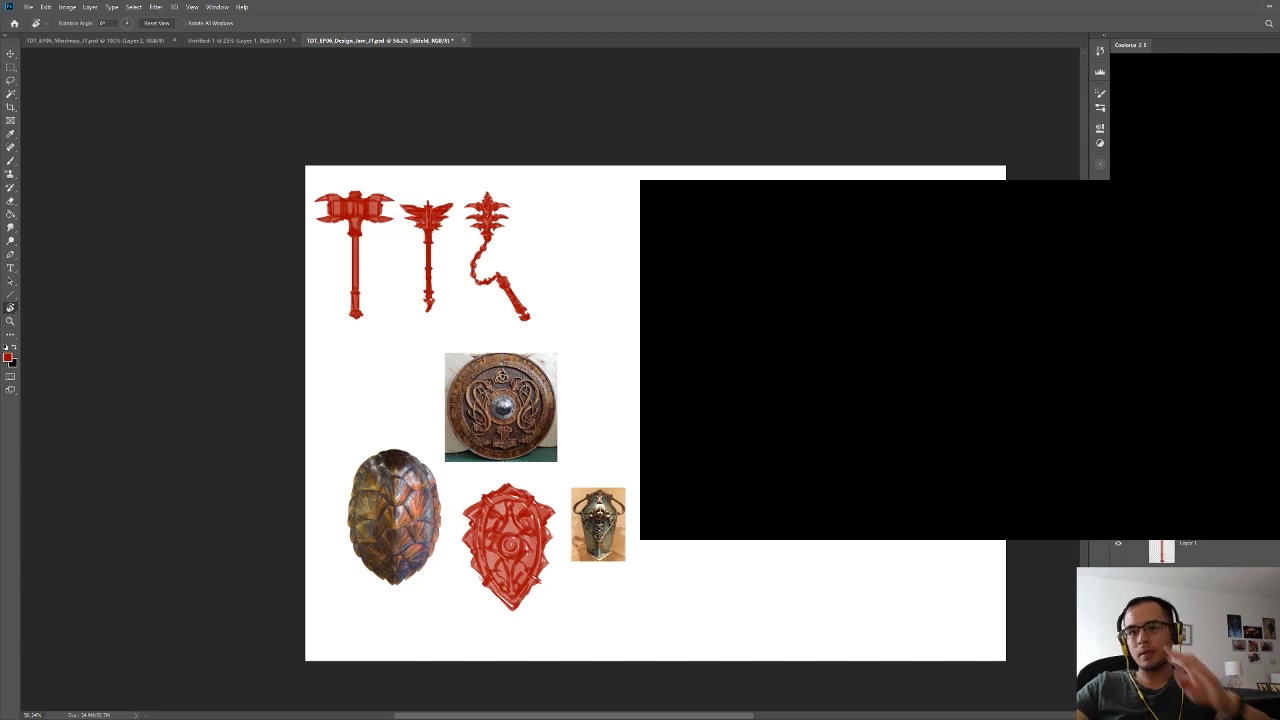
left_click(1190, 500)
left_click(1118, 440)
left_click(1118, 465)
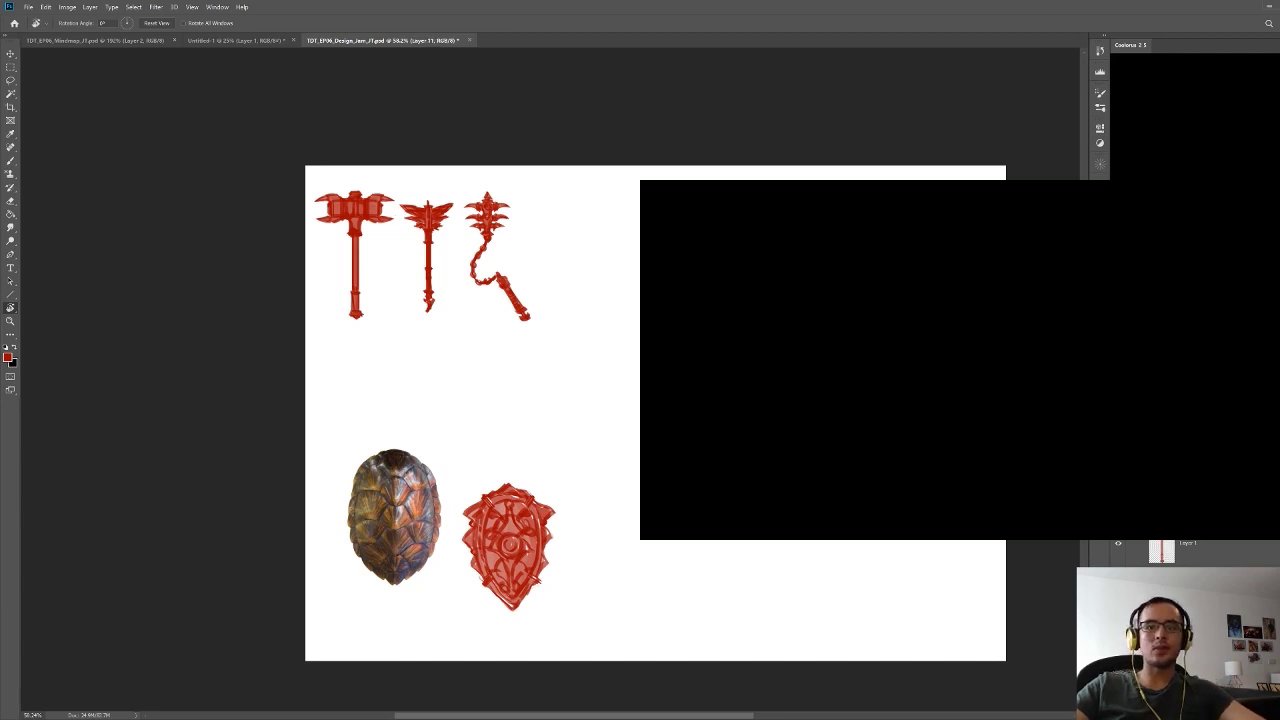
left_click(1118, 490)
- Move the red shield sketch up into the row beside the flail sketch and save the document
left_click_drag(524, 536, 629, 238)
key("ctrl+s")
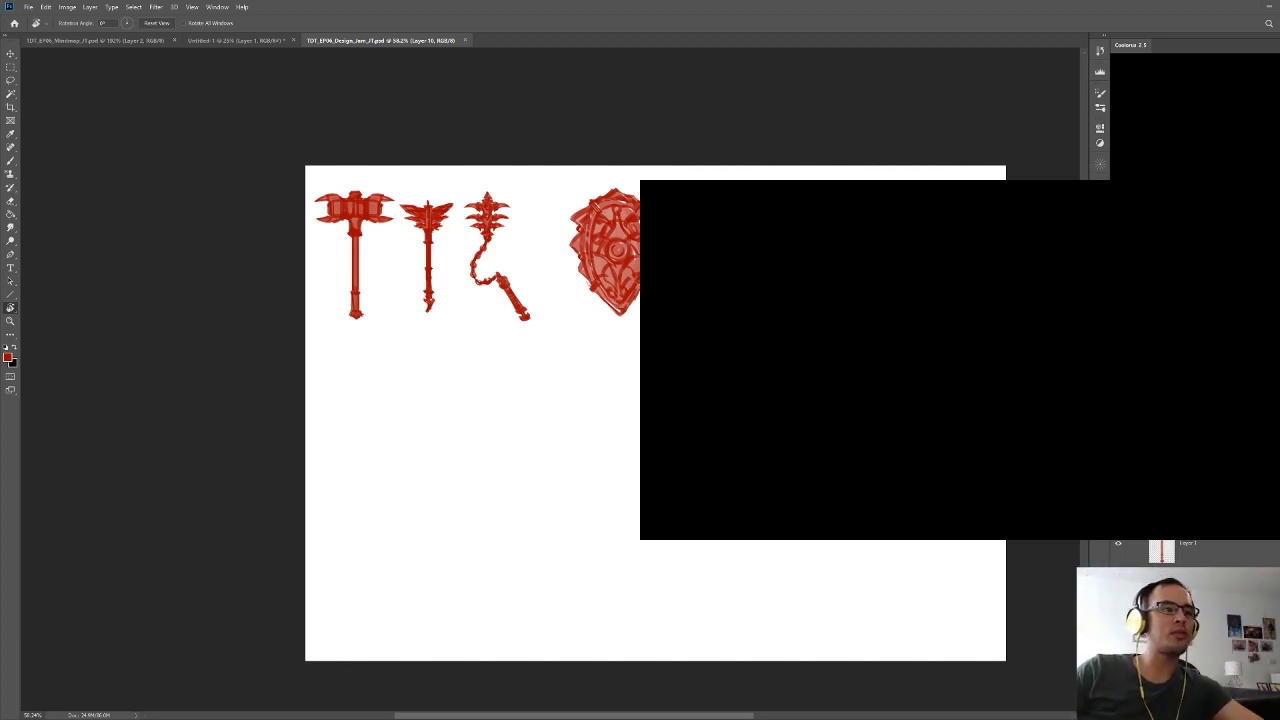
left_click(1195, 450)
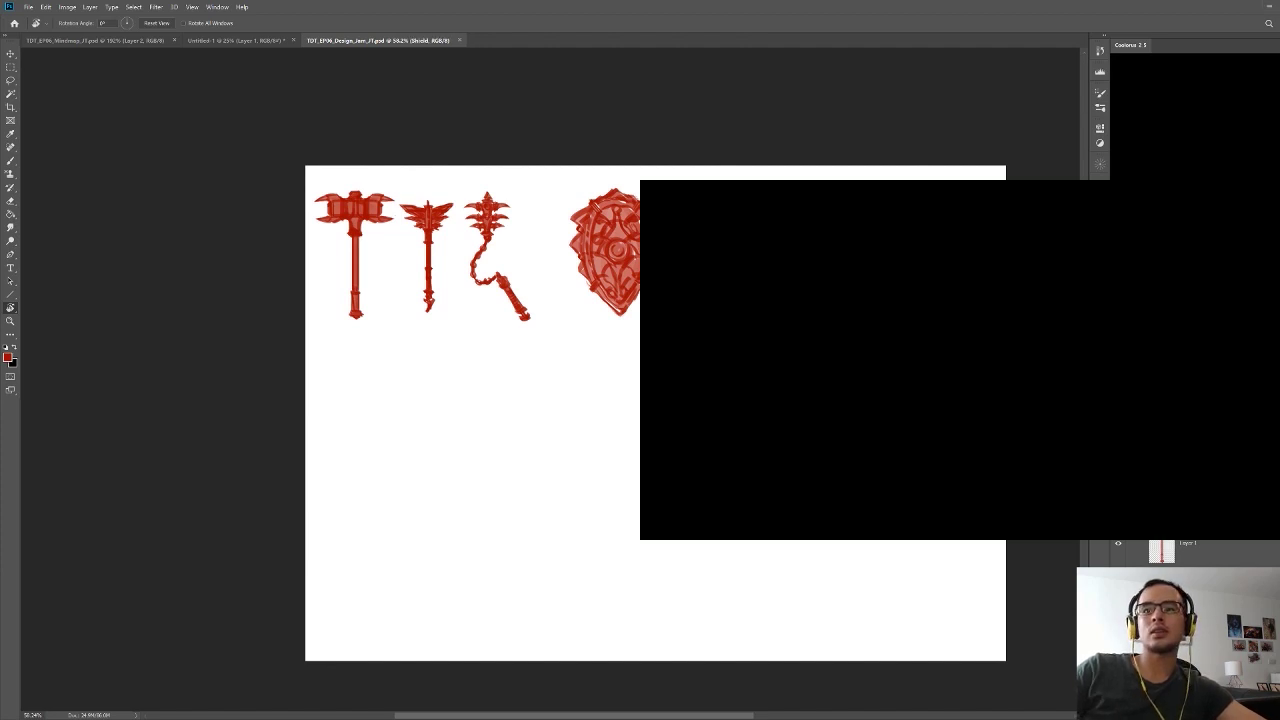
- Place the dark sculpted barrel photo below the weapon sketches and paste a second reference photo beside it
key("alt+[")
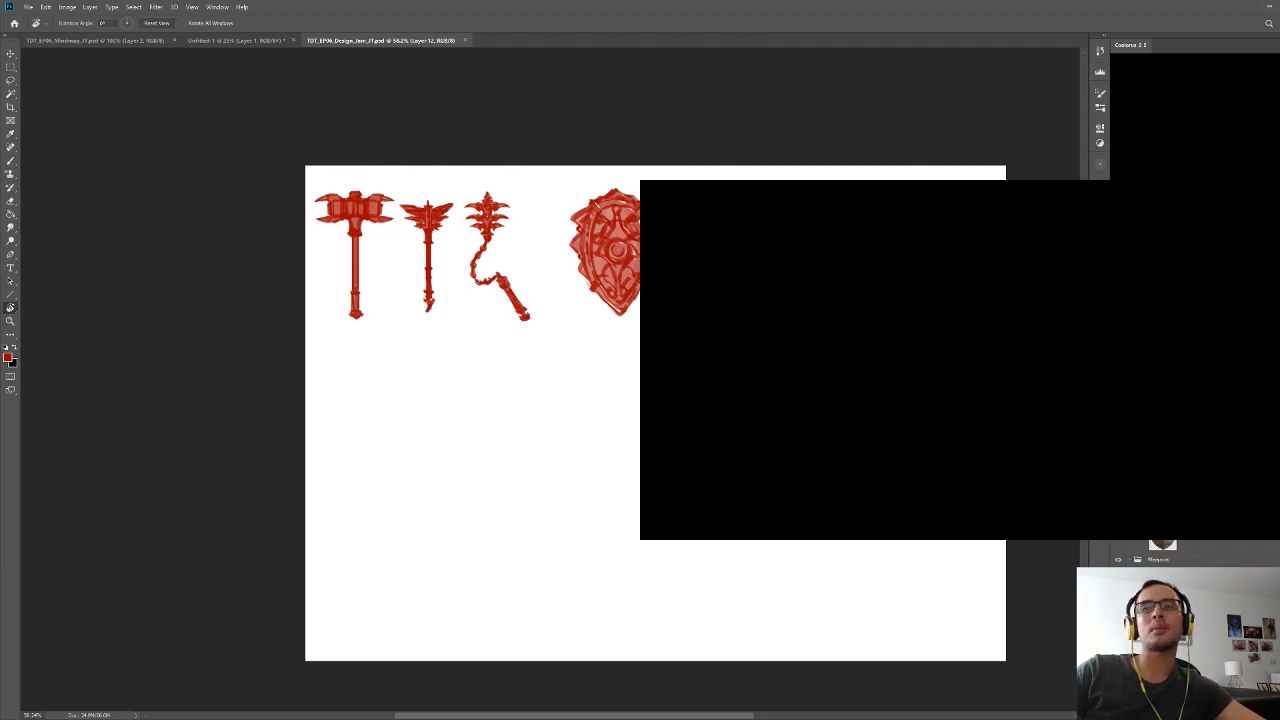
left_click(1118, 450)
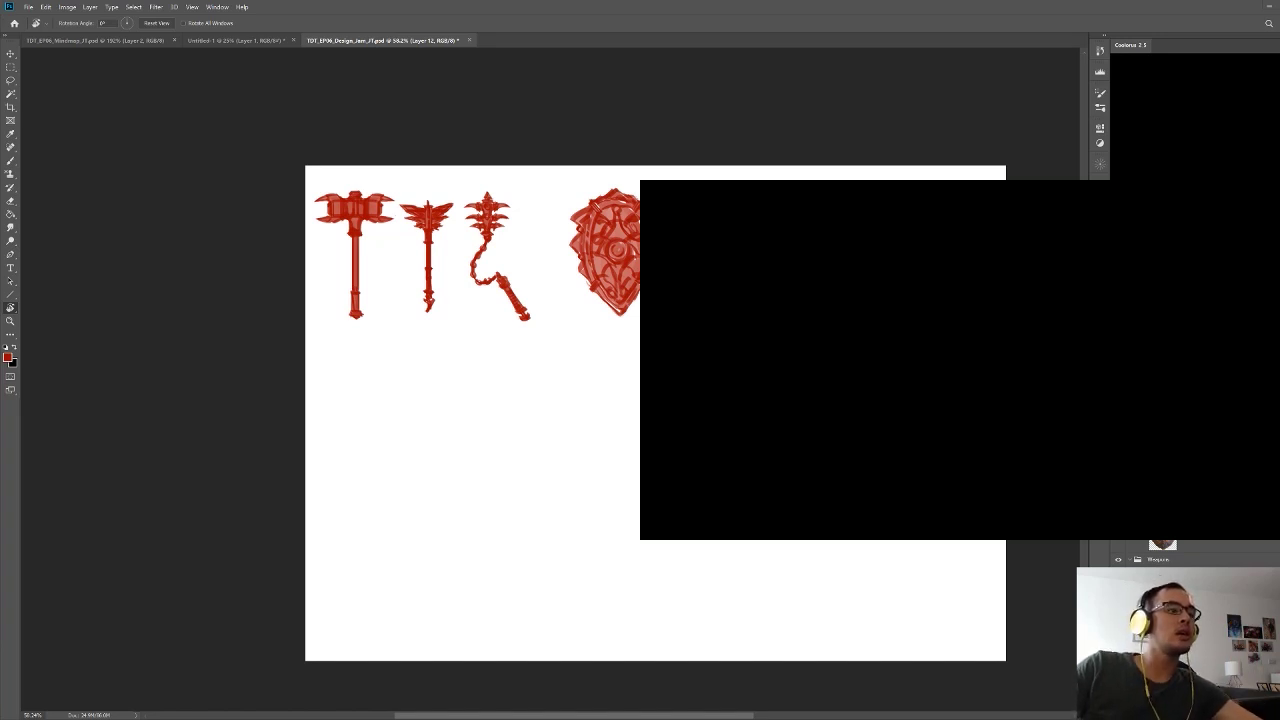
left_click_drag(639, 420, 450, 405)
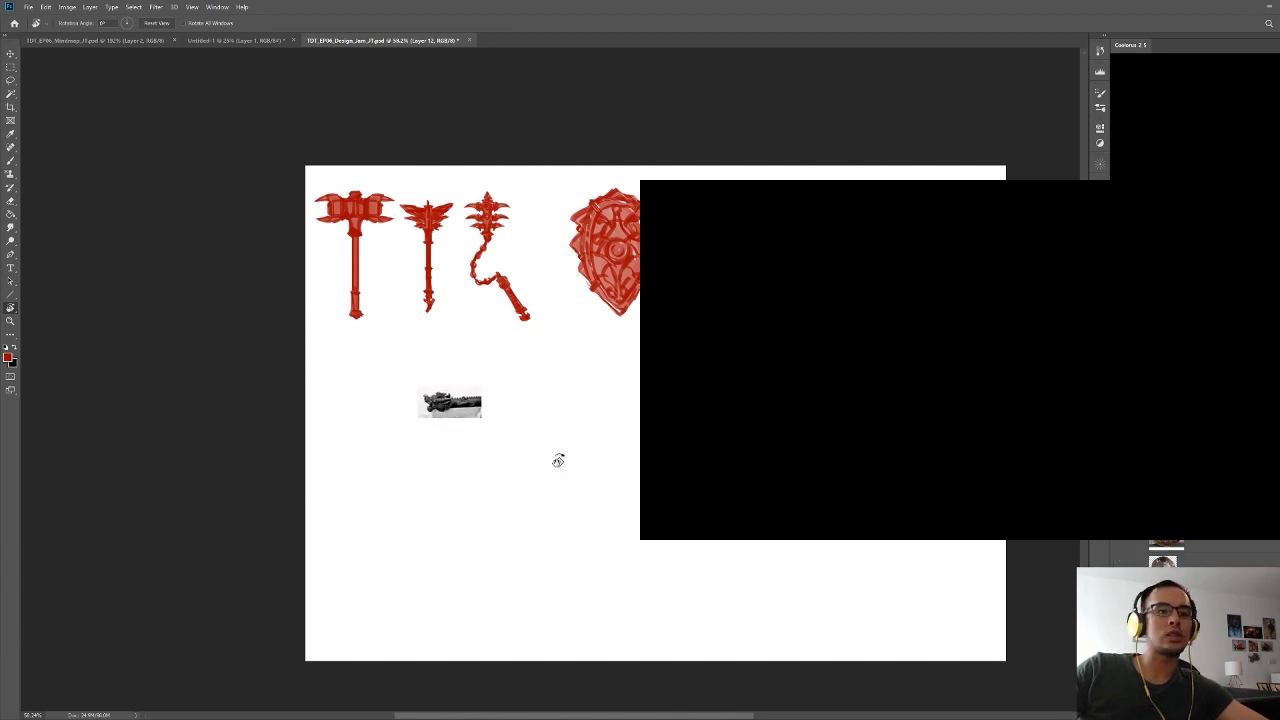
key("ctrl+v")
left_click_drag(639, 430, 540, 420)
left_click_drag(490, 420, 749, 383)
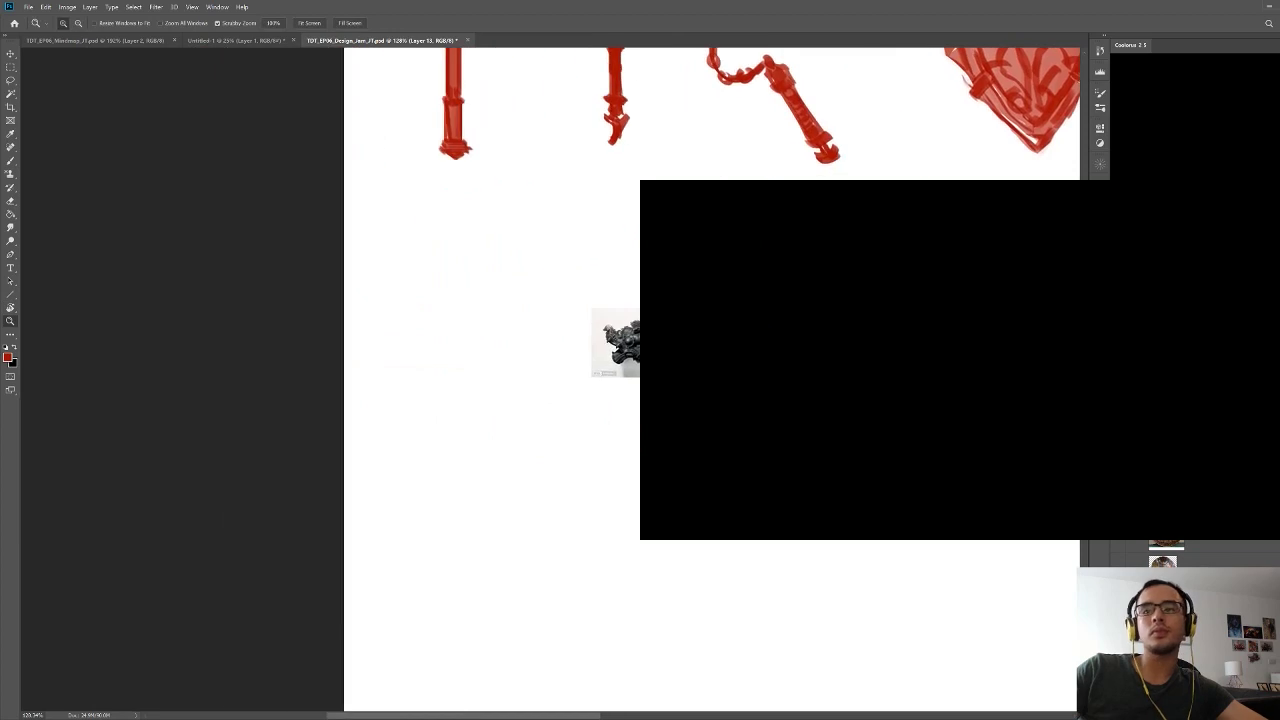
- Group the newly placed cannon reference layers and paste in the blue frost photo and the frosted lizard photo
key("ctrl+g")
left_click(1136, 440)
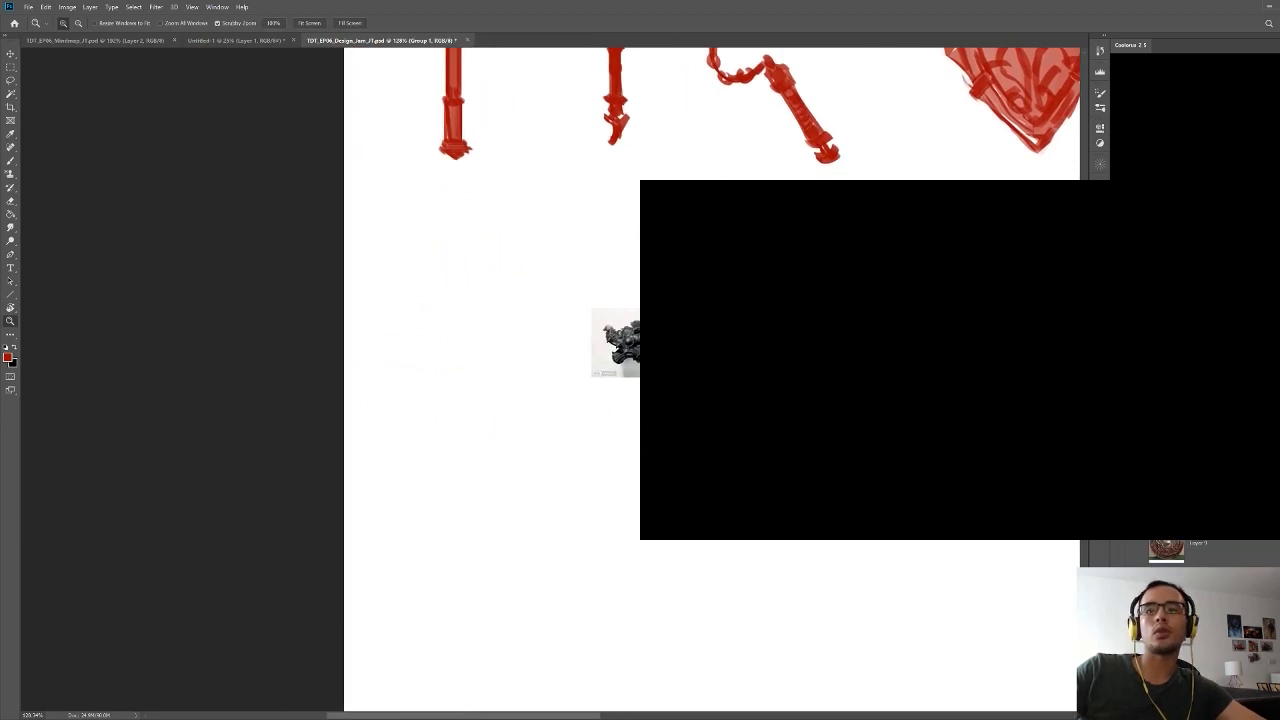
left_click(1198, 460)
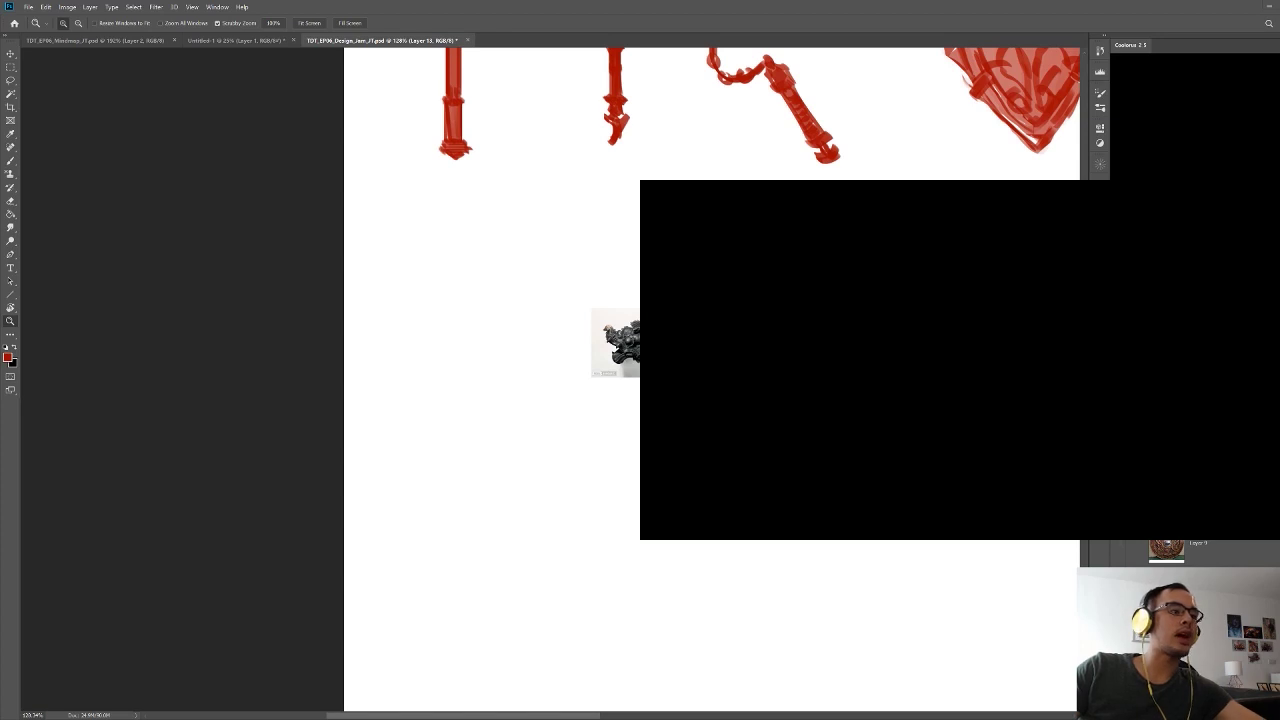
key("ctrl+v")
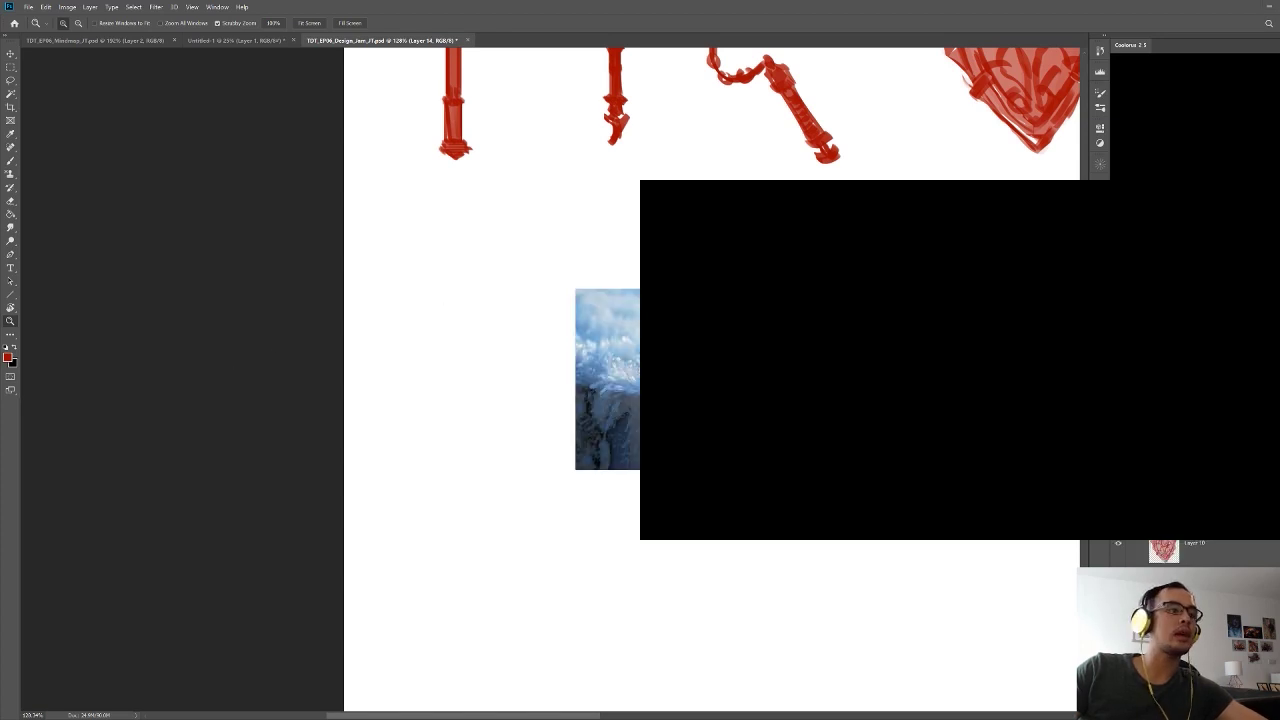
key("ctrl+v")
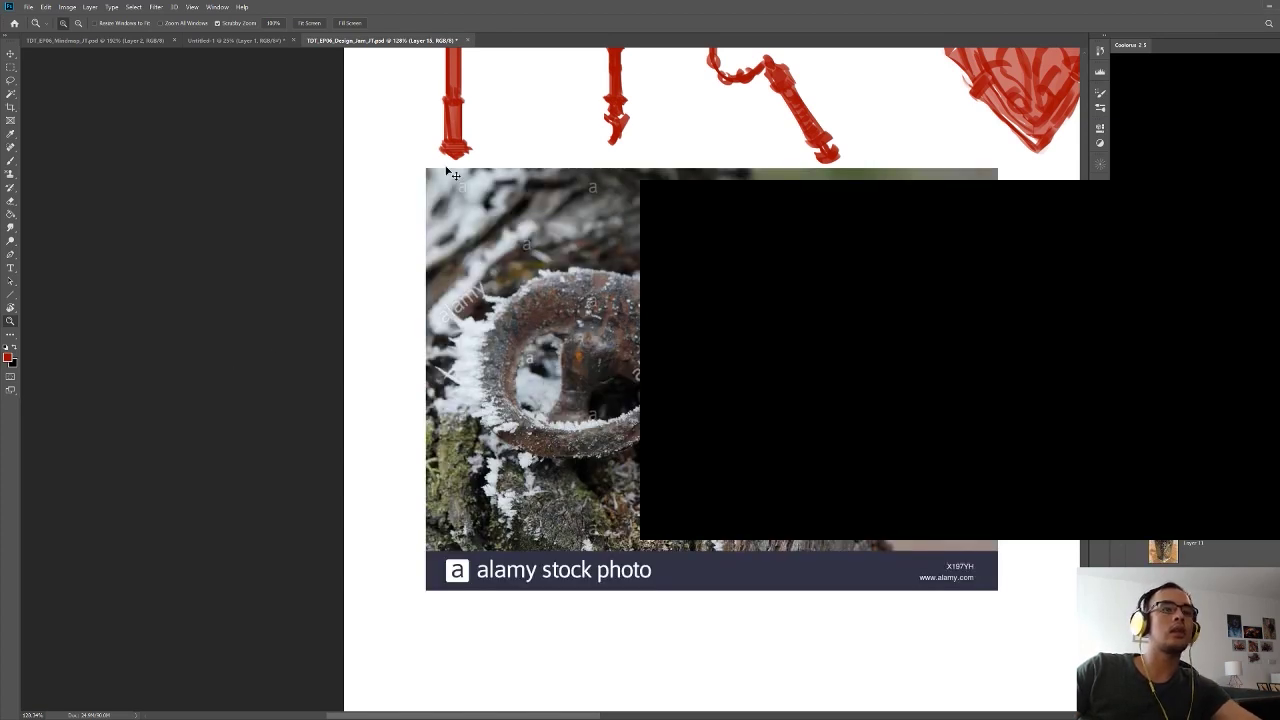
- Scale the frosted lizard photo down to thumbnail size and place it beside the dragon-headed barrel photo
key("ctrl+t")
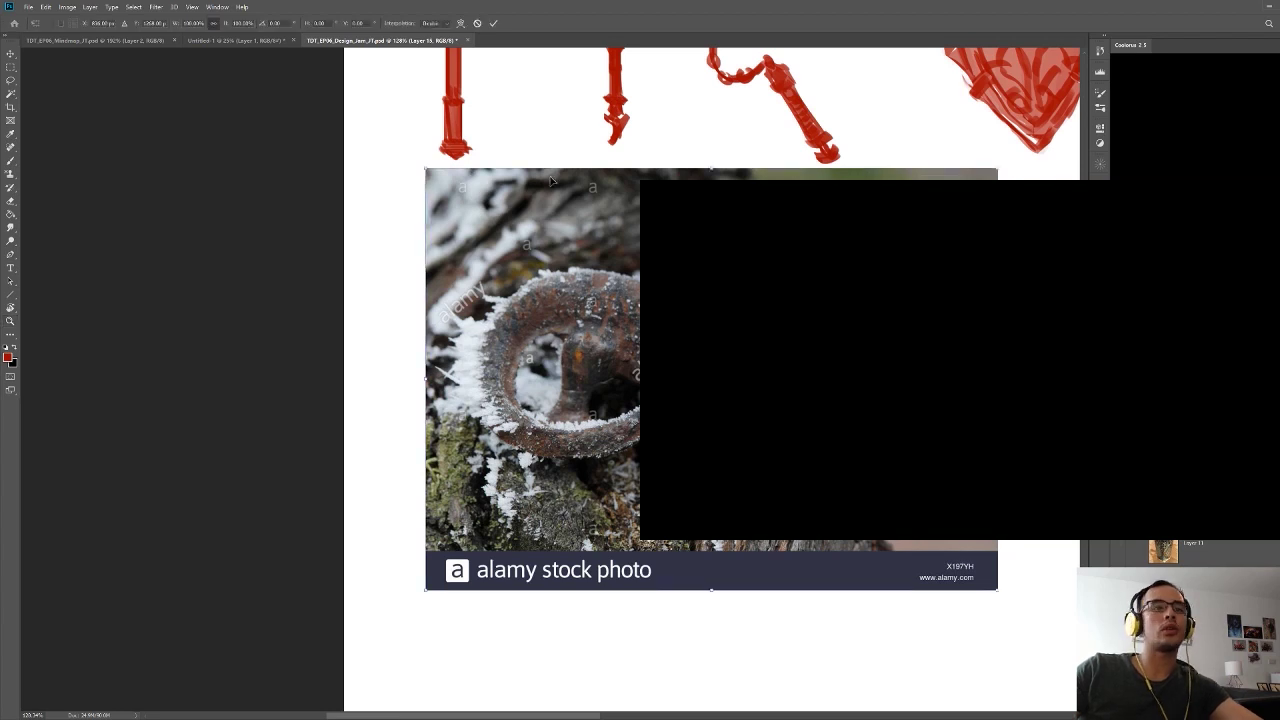
left_click_drag(426, 168, 851, 482)
left_click_drag(921, 550, 550, 391)
key("Return")
- Shrink the blue frost photo, place it just above the lizard photo, and save the document
left_click(610, 450, "ctrl")
key("ctrl+t")
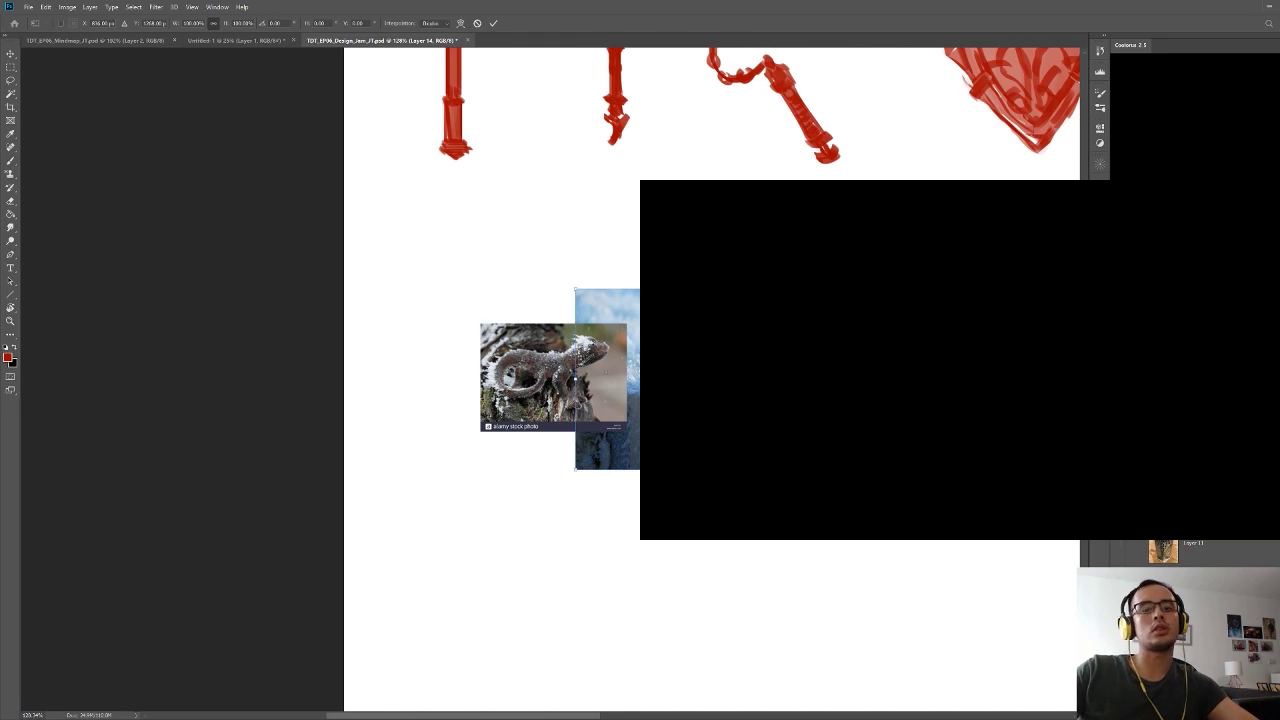
left_click_drag(846, 289, 621, 237)
key("Return")
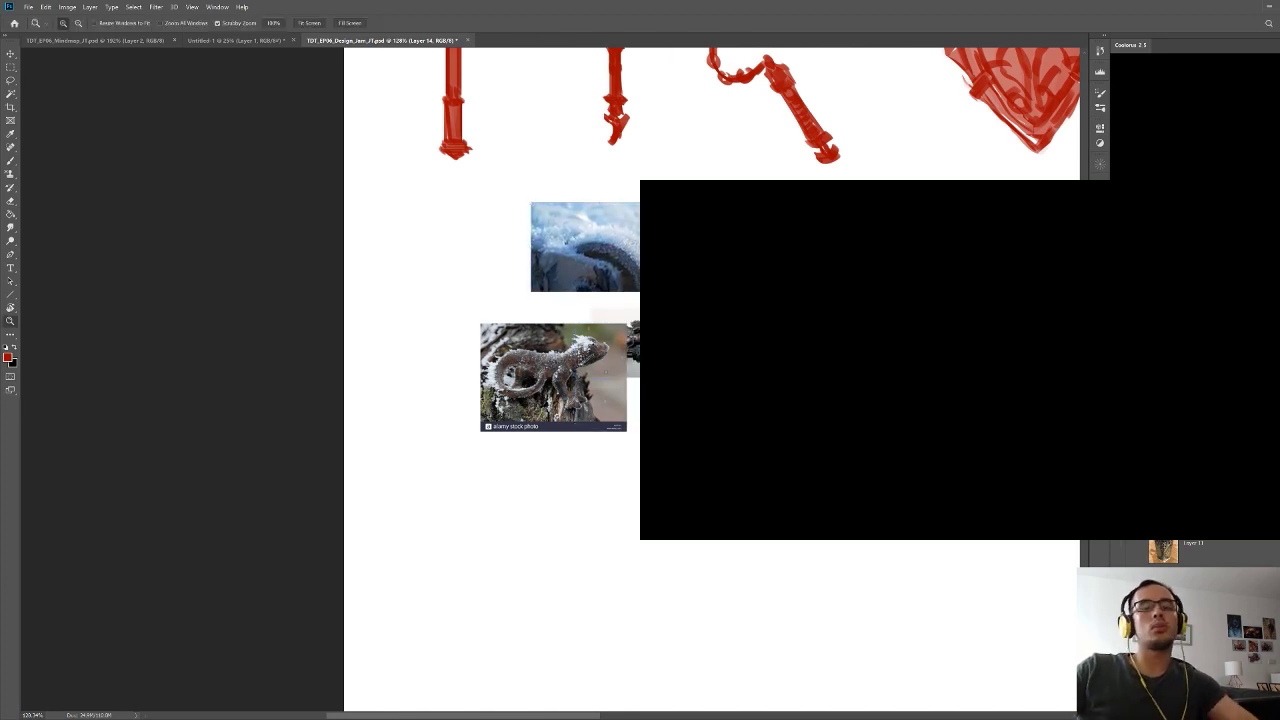
key("ctrl+s")
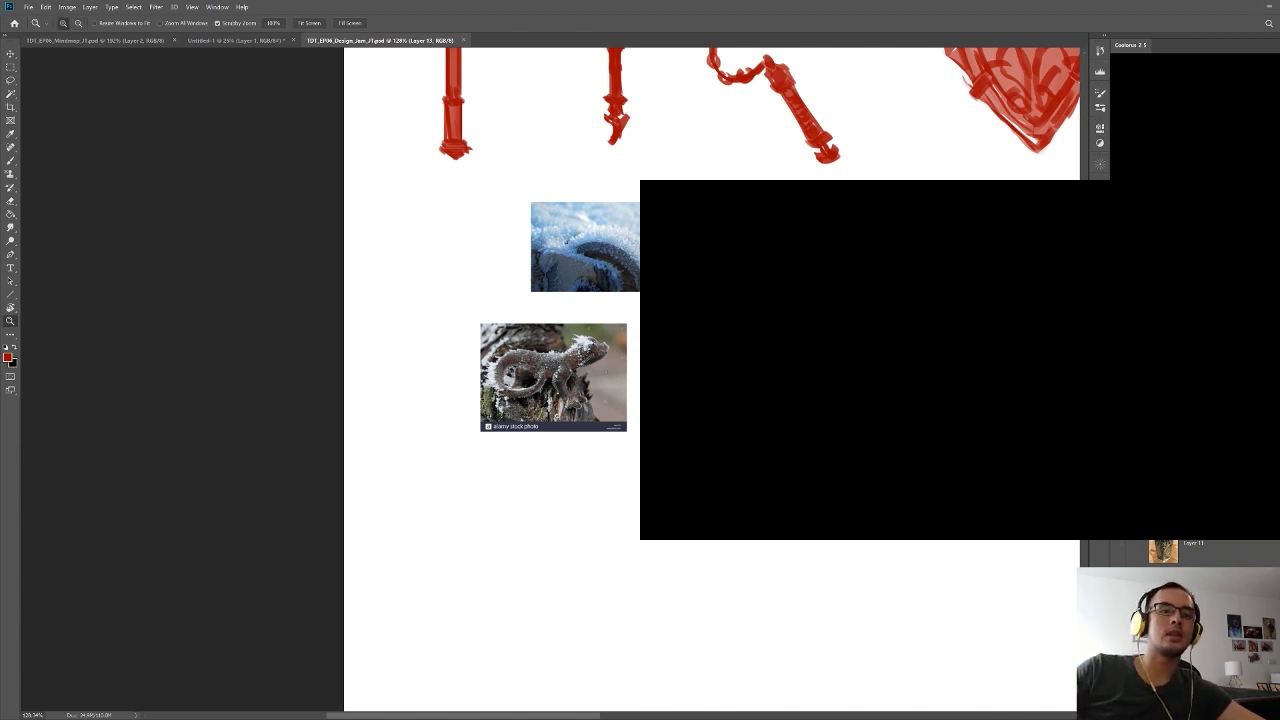
- Move the dragon-headed barrel photo up into the row of the blue frost photo
left_click_drag(760, 446, 585, 310)
left_click(613, 258, "ctrl")
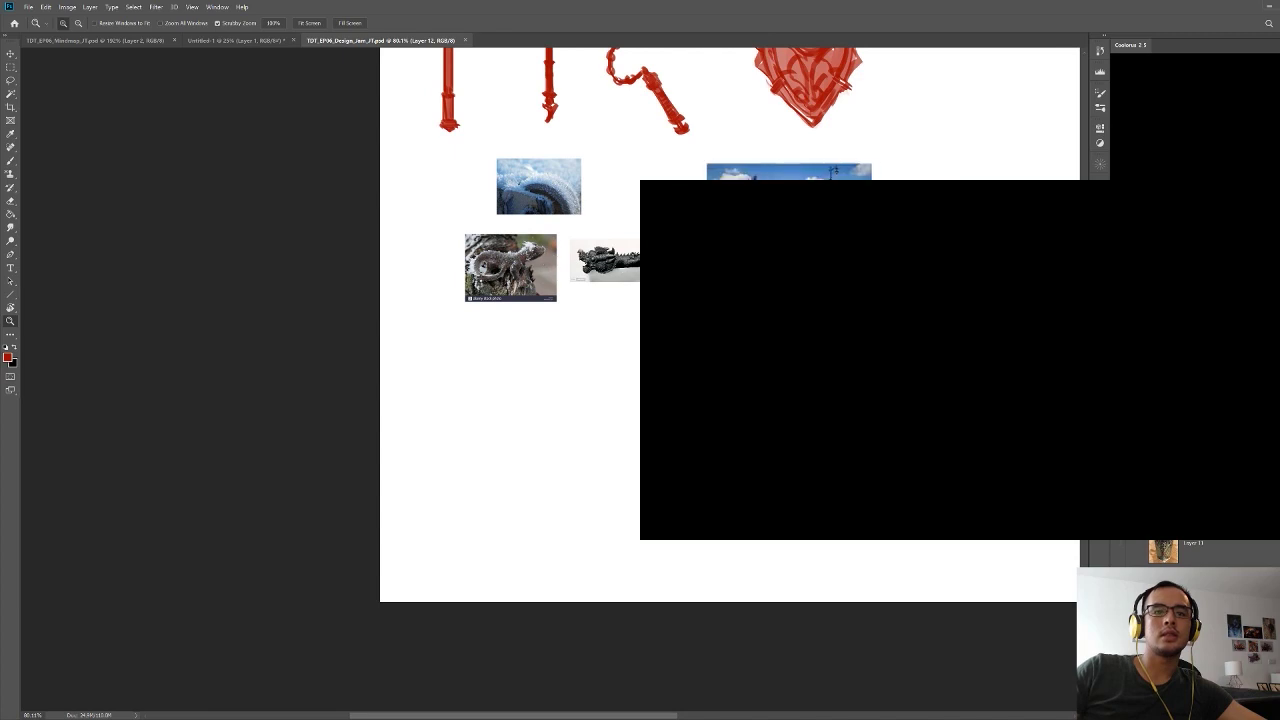
left_click_drag(621, 266, 615, 185)
- Move the green wheeled cannon photo under the dragon-headed barrel photo and scale it down to match the lizard photo's height
scroll(583, 234, "up", 3)
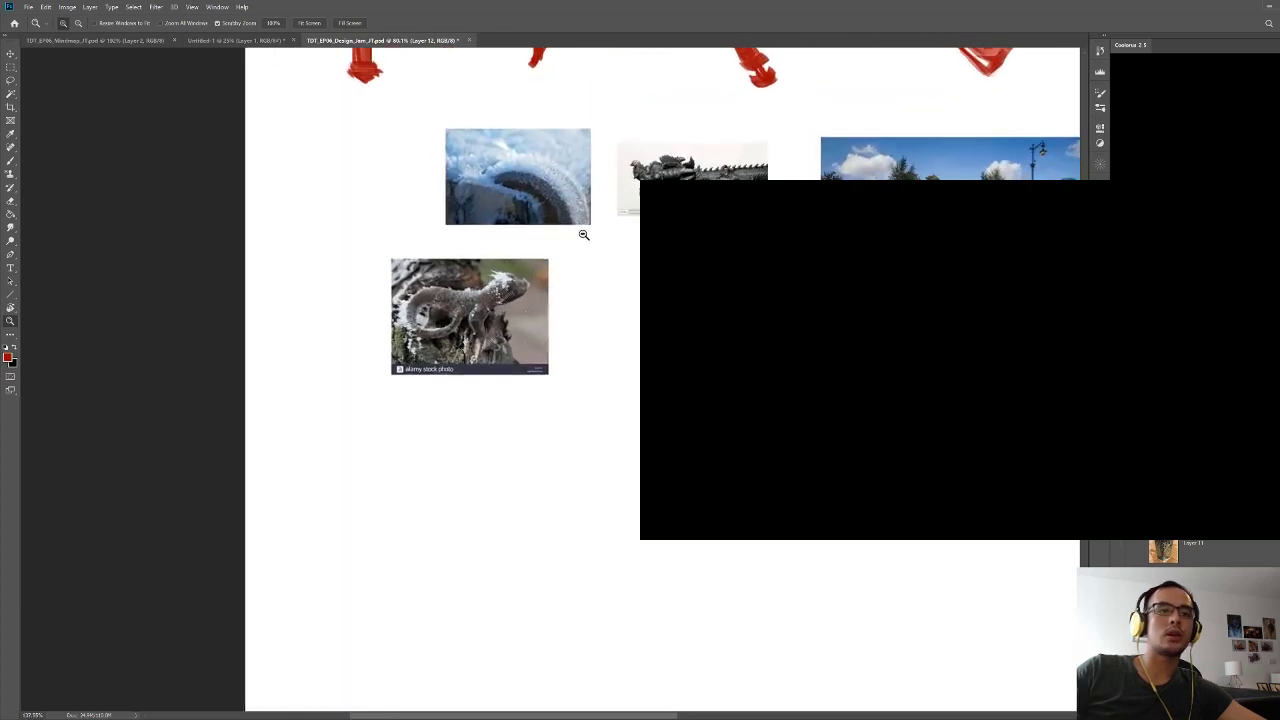
scroll(580, 250, "up", 2)
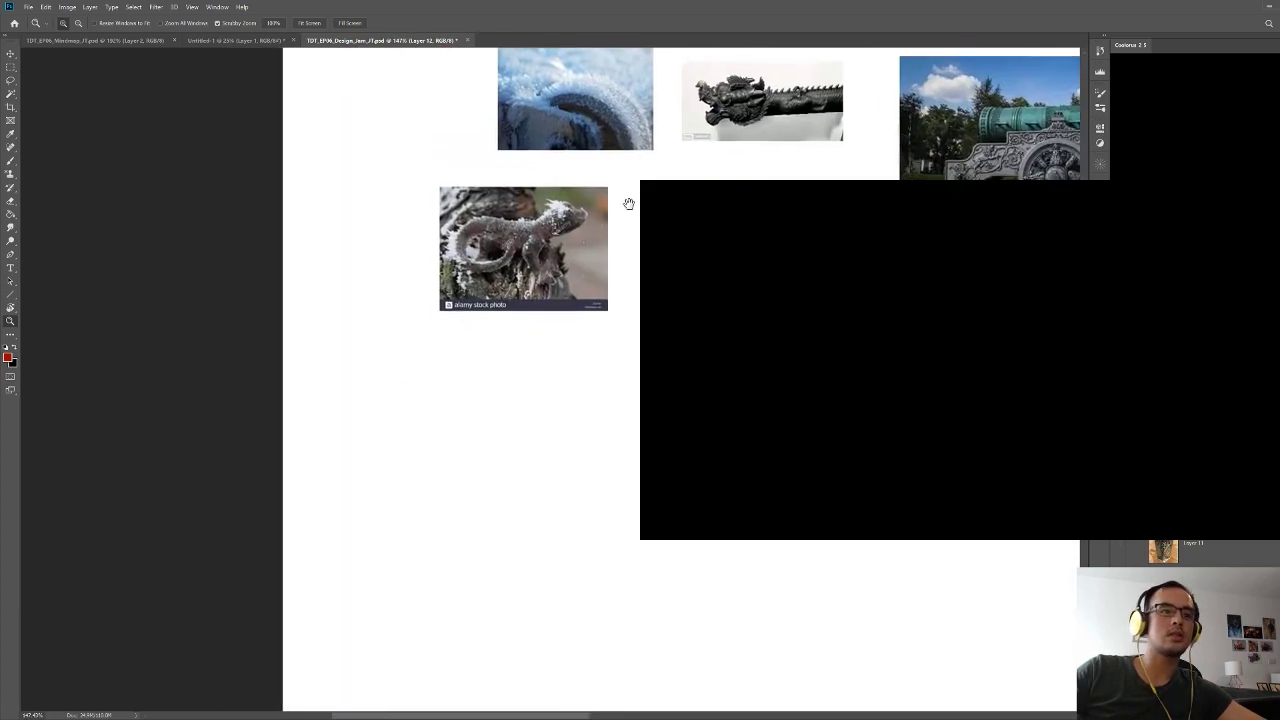
scroll(580, 250, "down", 3)
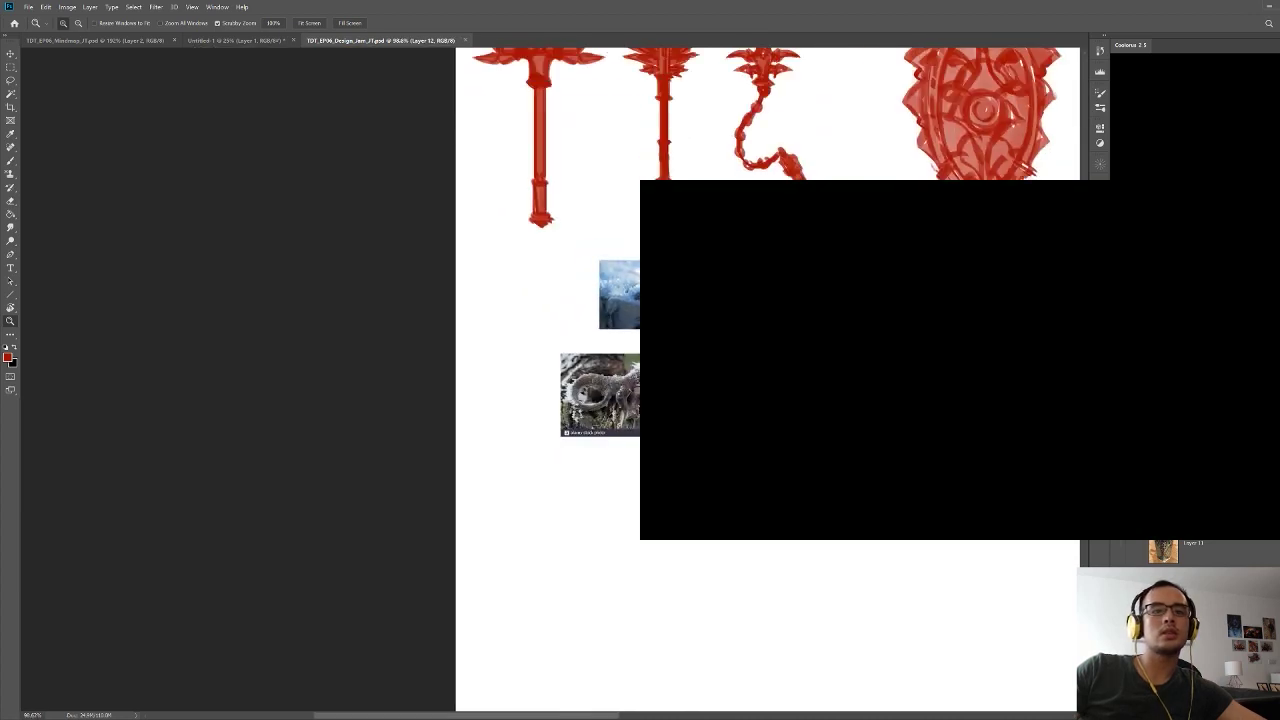
scroll(636, 335, "up", 4)
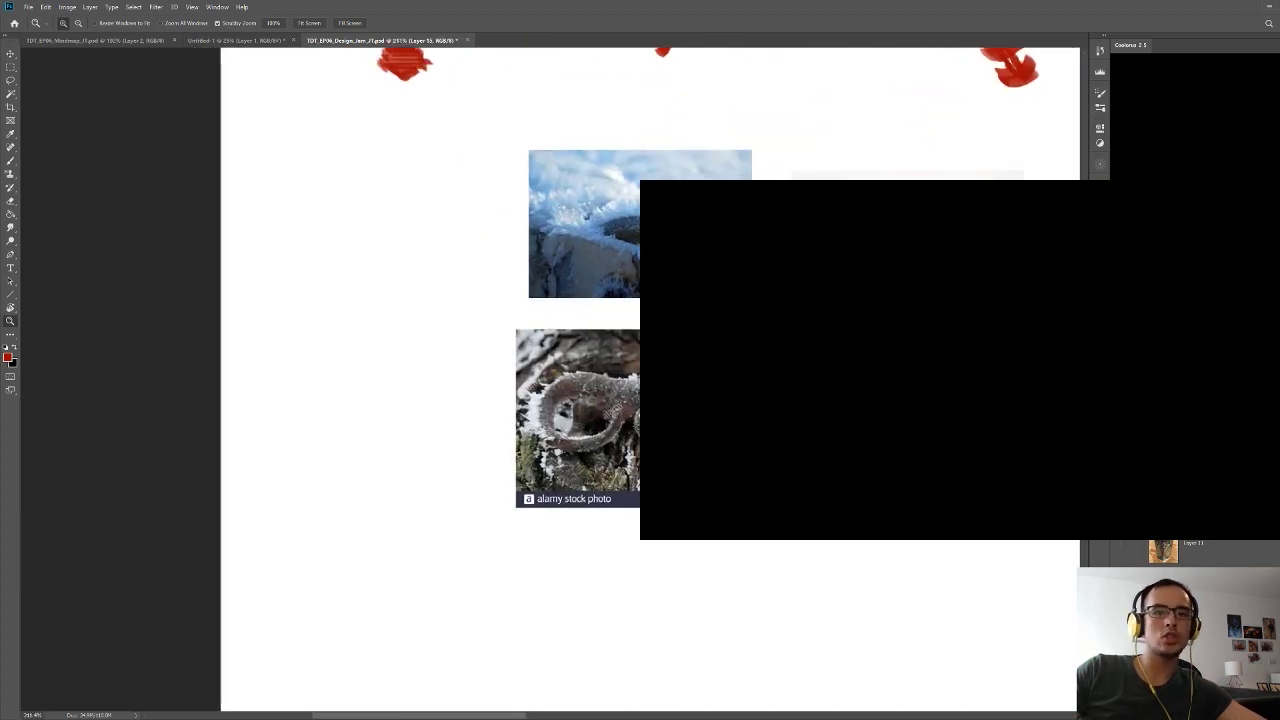
left_click_drag(917, 418, 414, 329)
left_click_drag(893, 321, 603, 466)
key("ctrl+t")
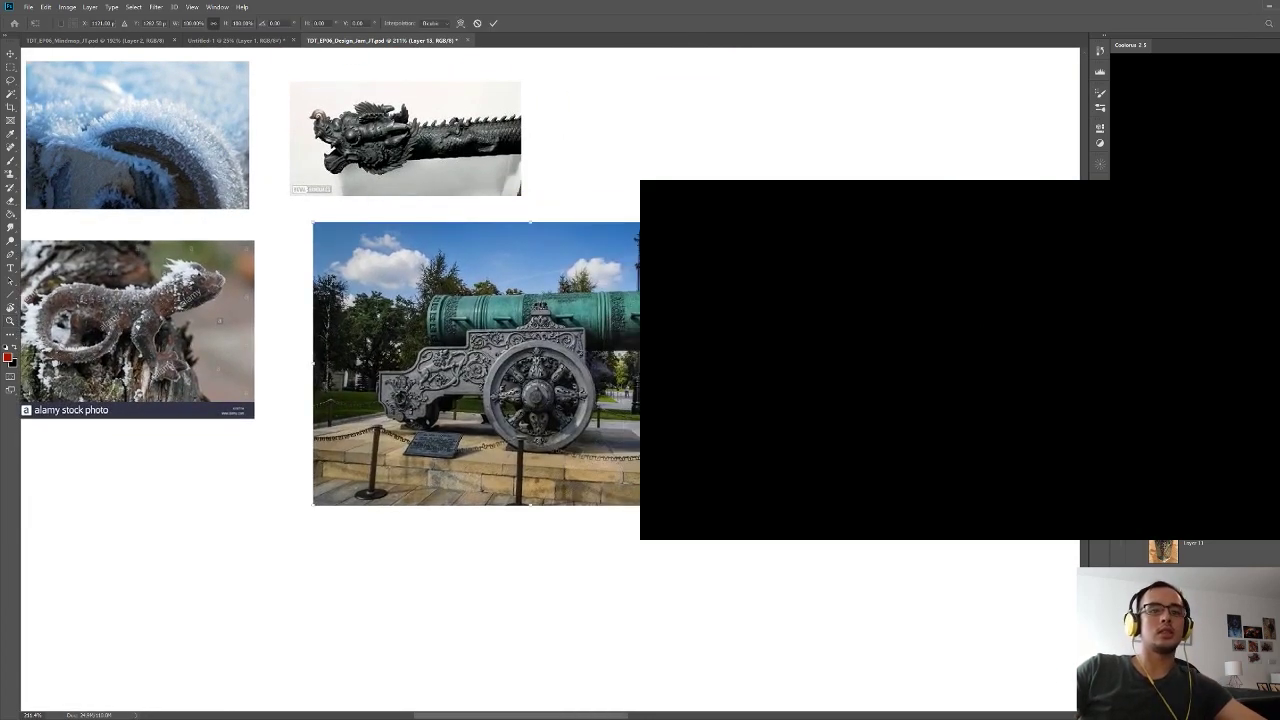
left_click_drag(748, 505, 815, 450)
mouse_move(750, 370)
left_mouse_down()
mouse_move(691, 384)
mouse_move(740, 383)
left_mouse_up()
key("Return")
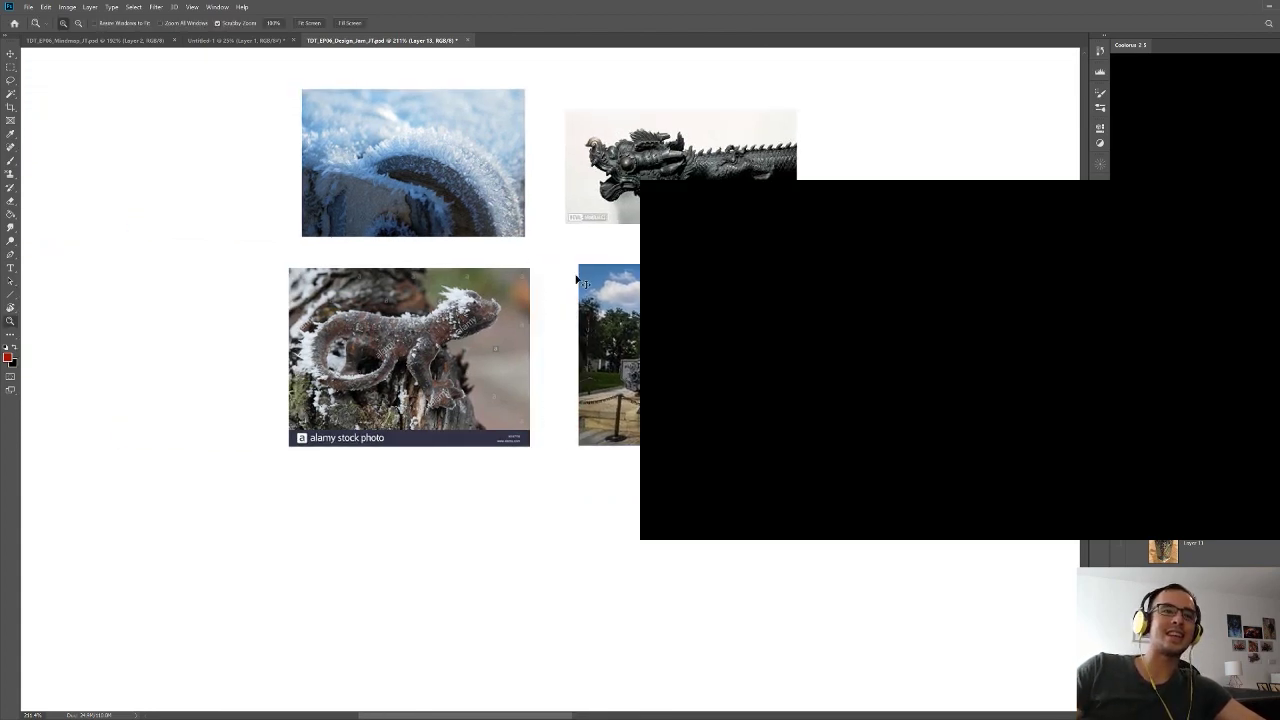
- Nudge the dragon-headed barrel and wheeled cannon photos into a tidy block beside the frost photos and save the document
left_click_drag(668, 172, 698, 175)
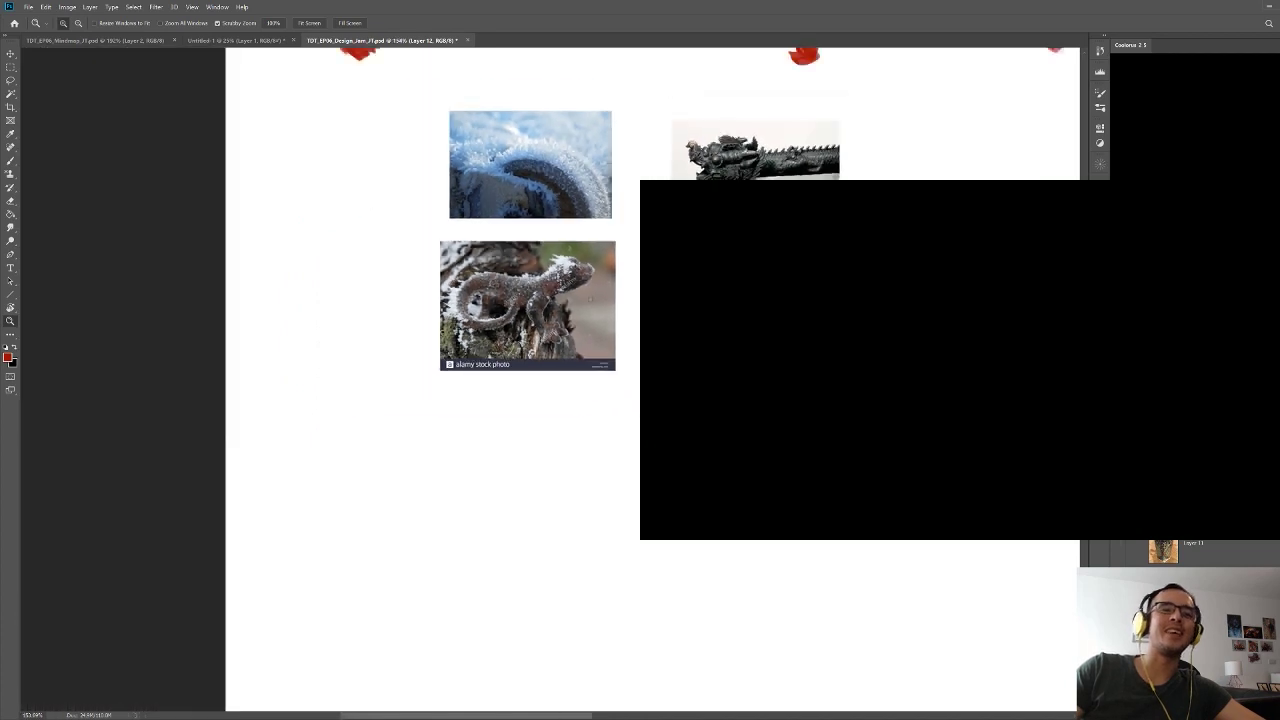
left_click_drag(622, 260, 632, 274)
left_click_drag(584, 311, 589, 306)
key("ctrl+s")
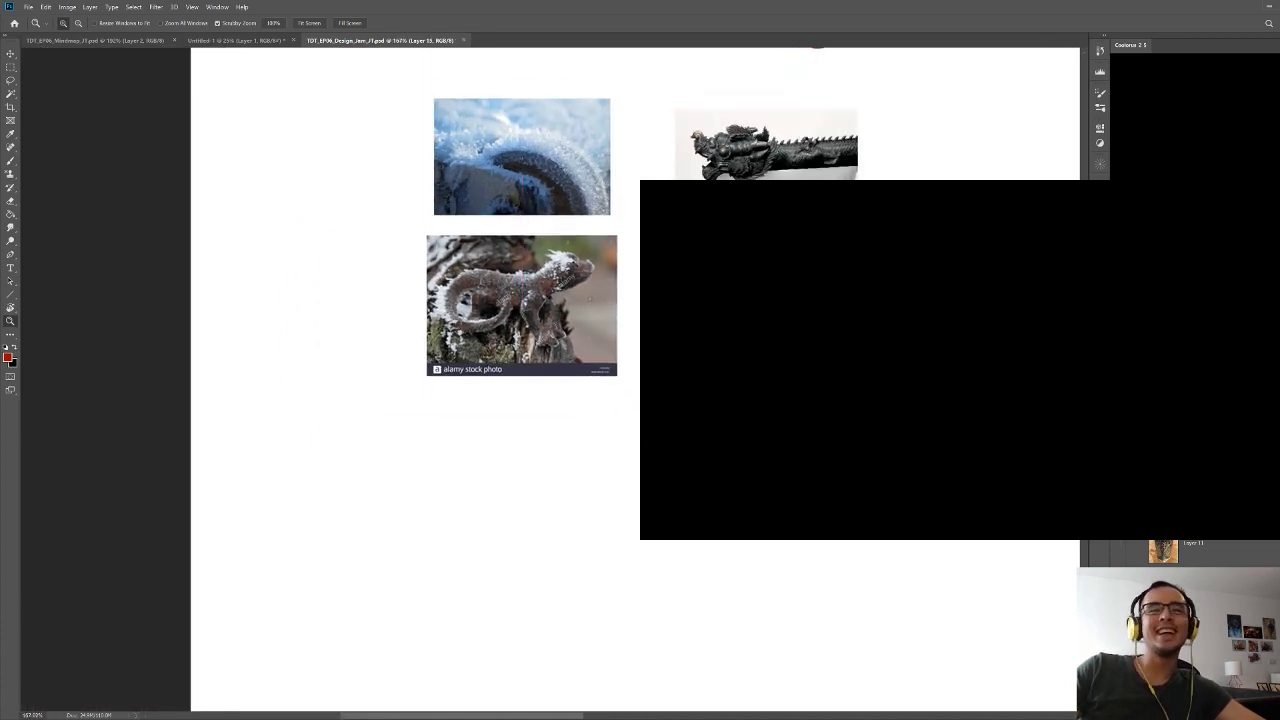
key("ctrl+t")
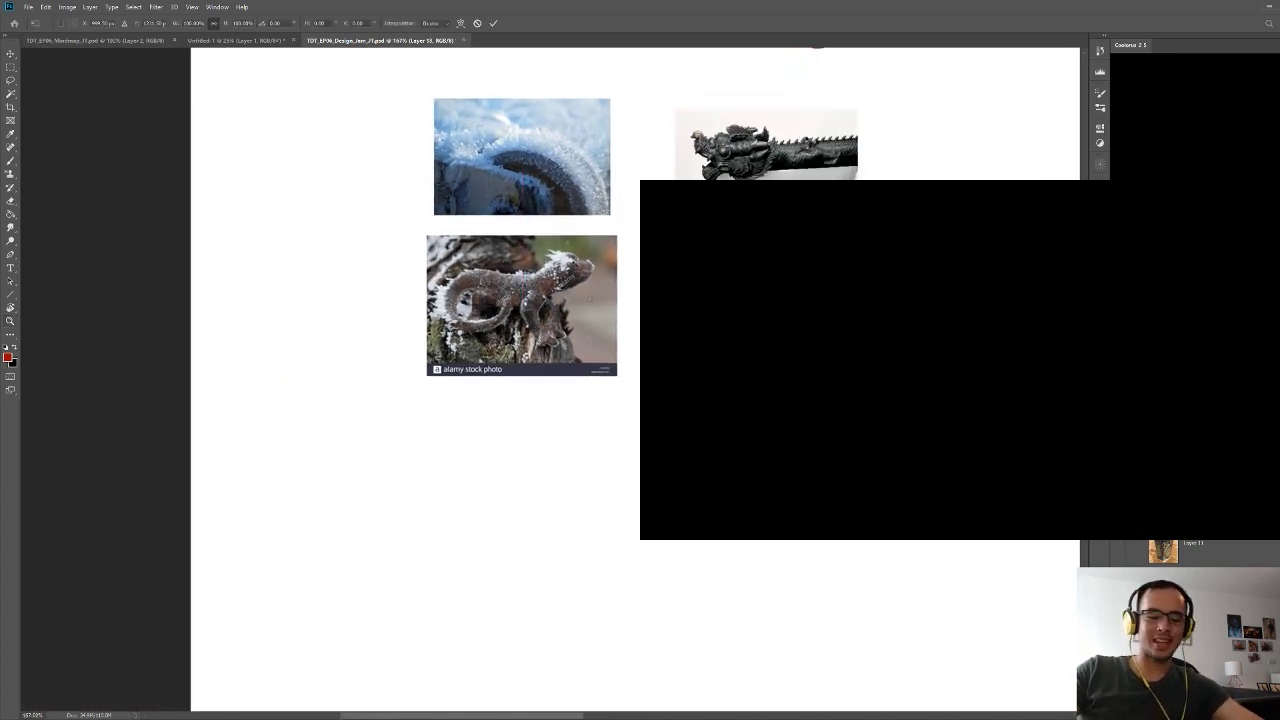
key("Escape")
- Sketch the outline of a long, narrow horizontal barrel in red on a new layer, in the empty area beside the cannon photos
left_click(745, 300, "ctrl")
left_click_drag(880, 300, 885, 380)
left_click_drag(594, 378, 929, 170)
left_click_drag(850, 255, 765, 258)
left_click_drag(912, 254, 704, 280)
left_click_drag(704, 280, 759, 263)
mouse_move(935, 145)
left_mouse_down()
mouse_move(895, 139)
mouse_move(843, 163)
left_mouse_up()
left_click_drag(843, 163, 935, 177)
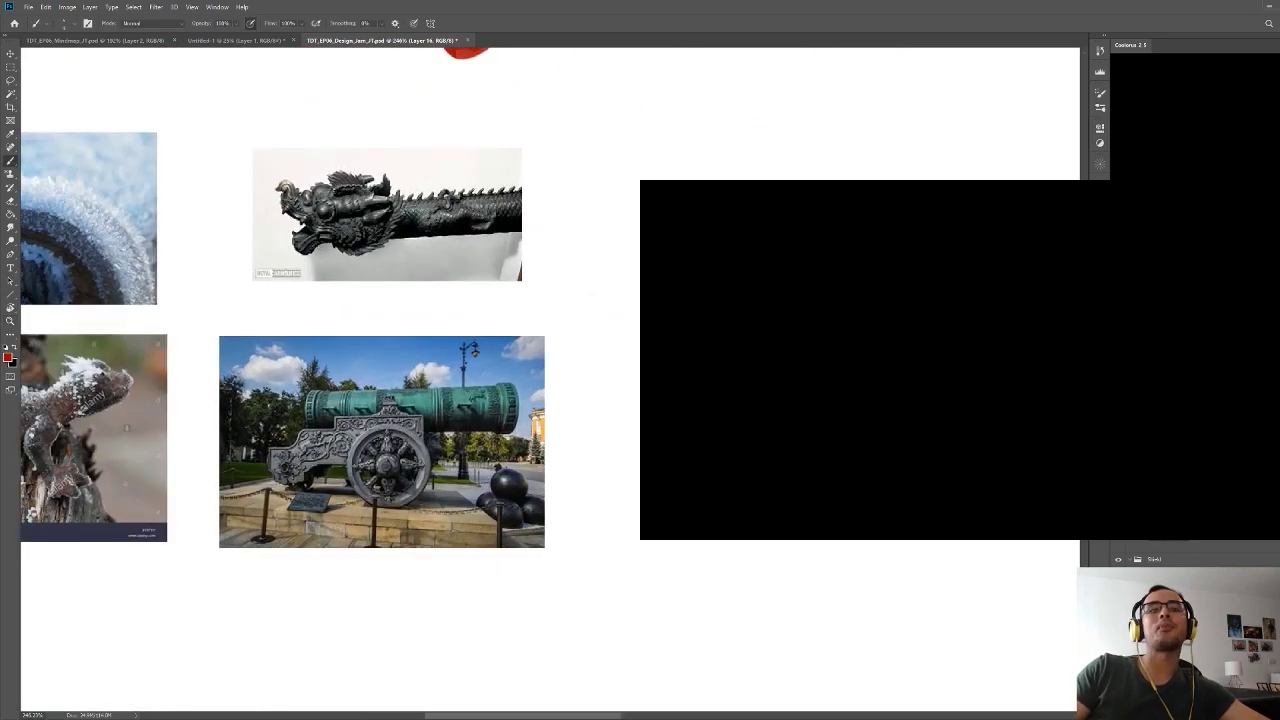
mouse_move(789, 292)
left_mouse_down()
mouse_move(534, 260)
mouse_move(720, 260)
left_mouse_up()
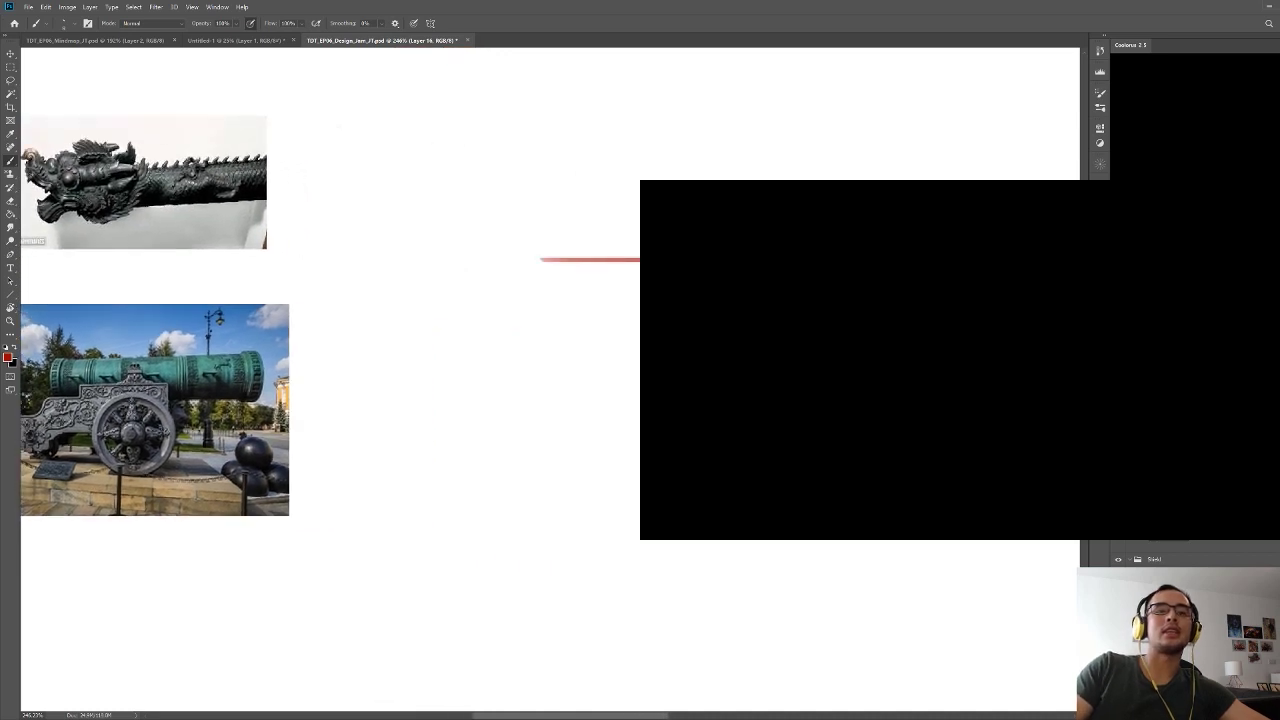
left_click_drag(700, 331, 548, 331)
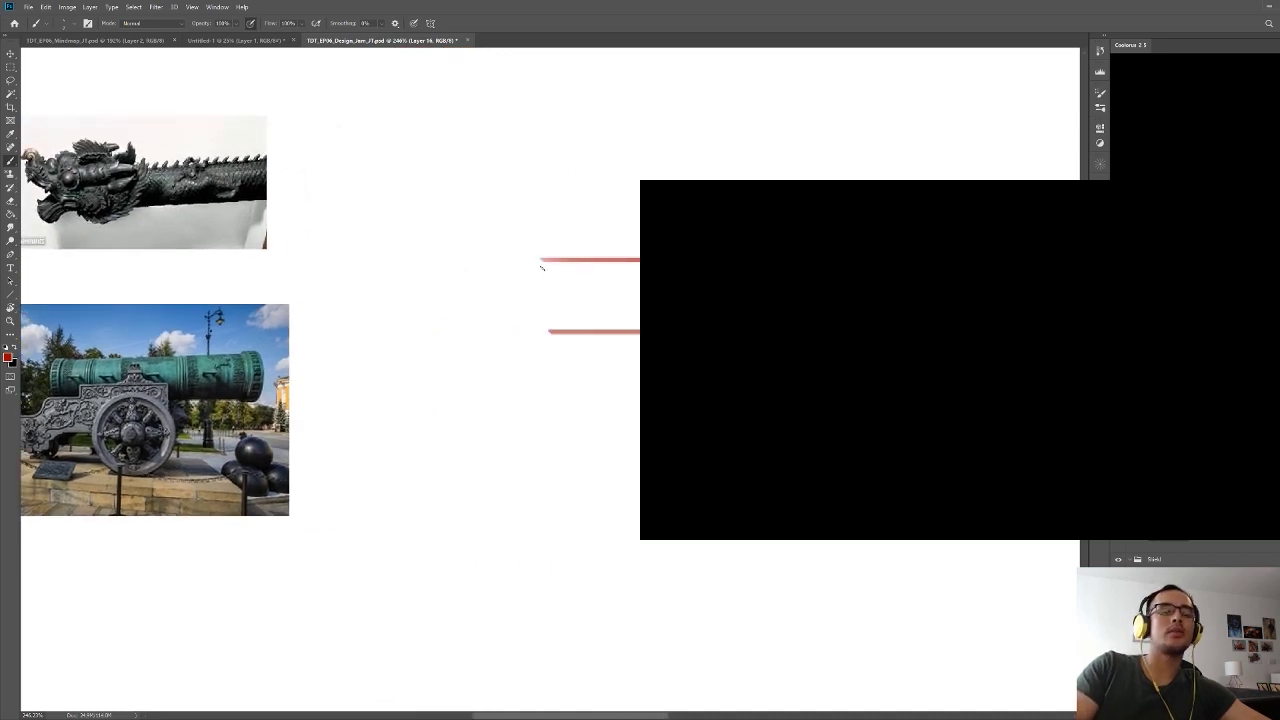
mouse_move(541, 267)
left_mouse_down()
mouse_move(546, 330)
mouse_move(821, 324)
left_mouse_up()
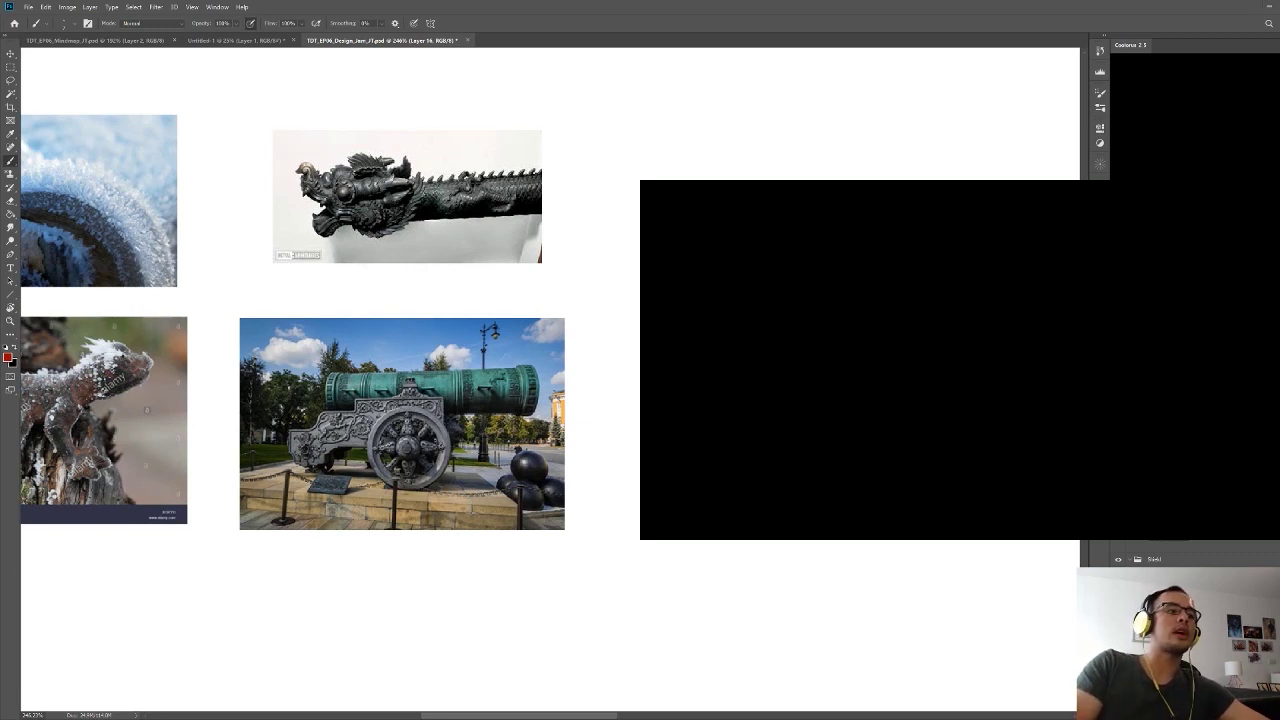
- Paste the orca photo and scale it down to fit with the other reference images
key("ctrl+v")
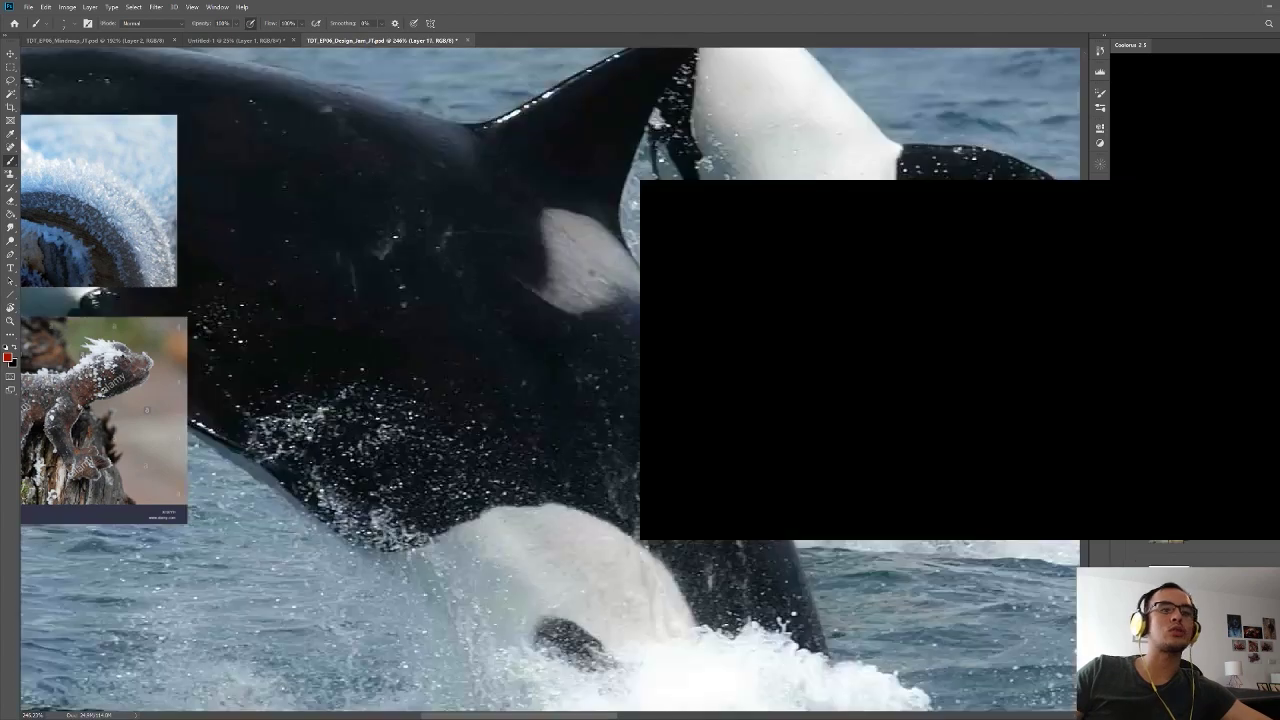
left_click_drag(669, 365, 713, 402)
key("ctrl+t")
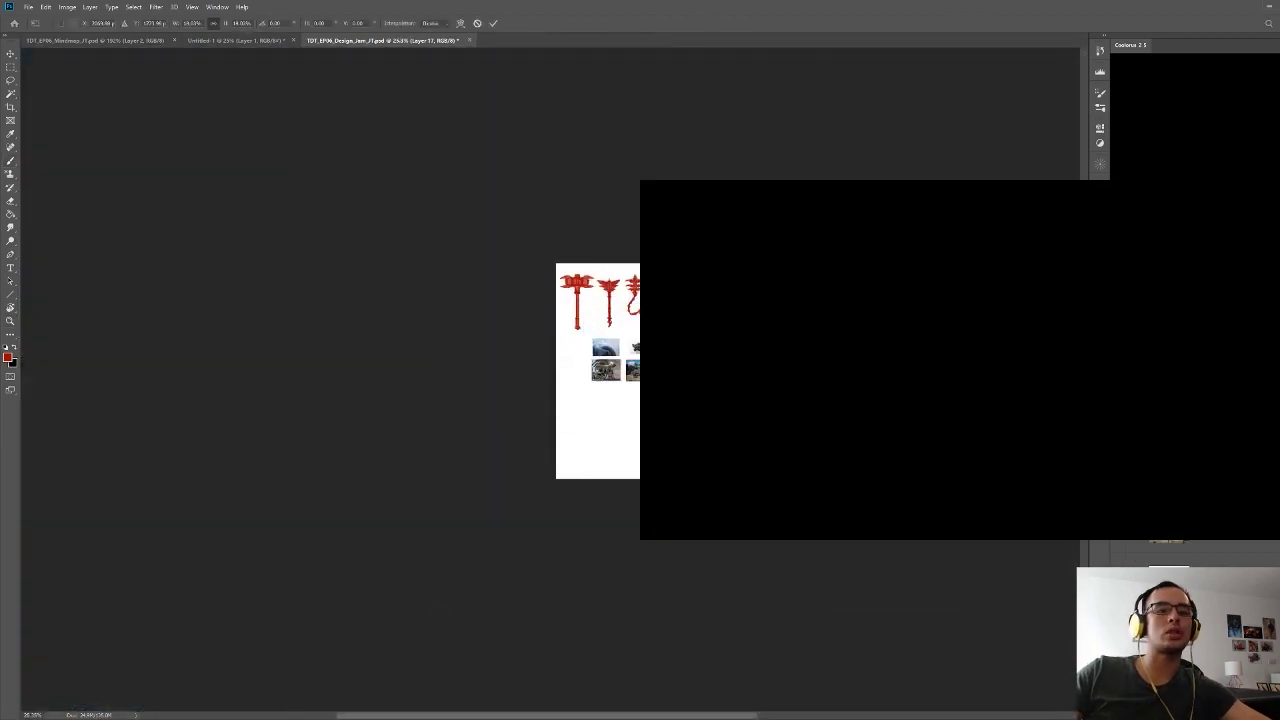
left_click_drag(741, 357, 776, 360)
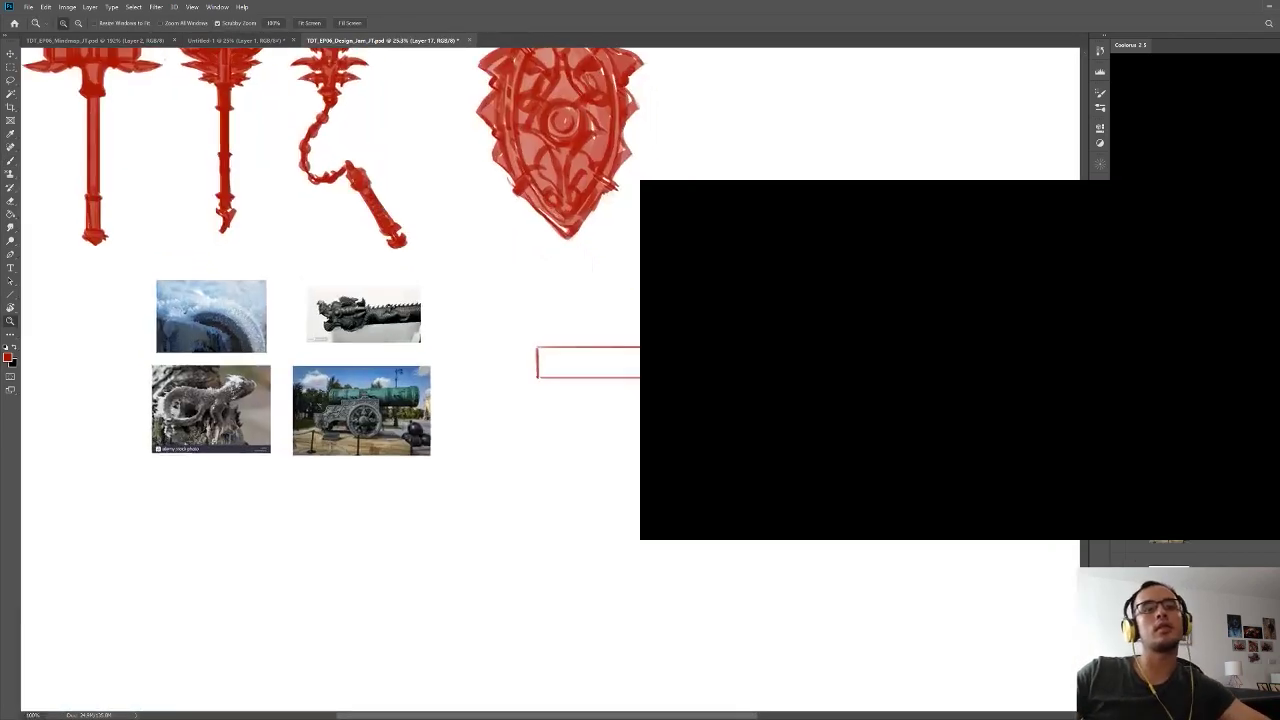